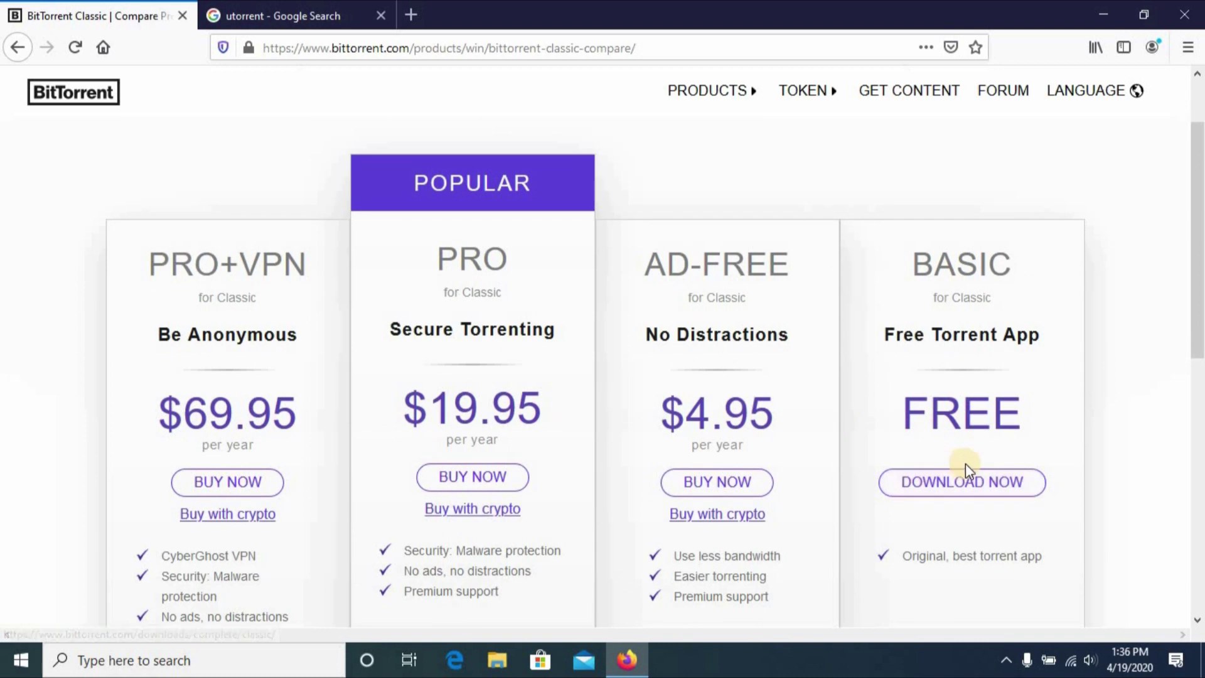
Download and save the free Basic BitTorrent Classic installer, BitTorrent.exe.
{"action": "left_click", "coordinate": [964, 486]}
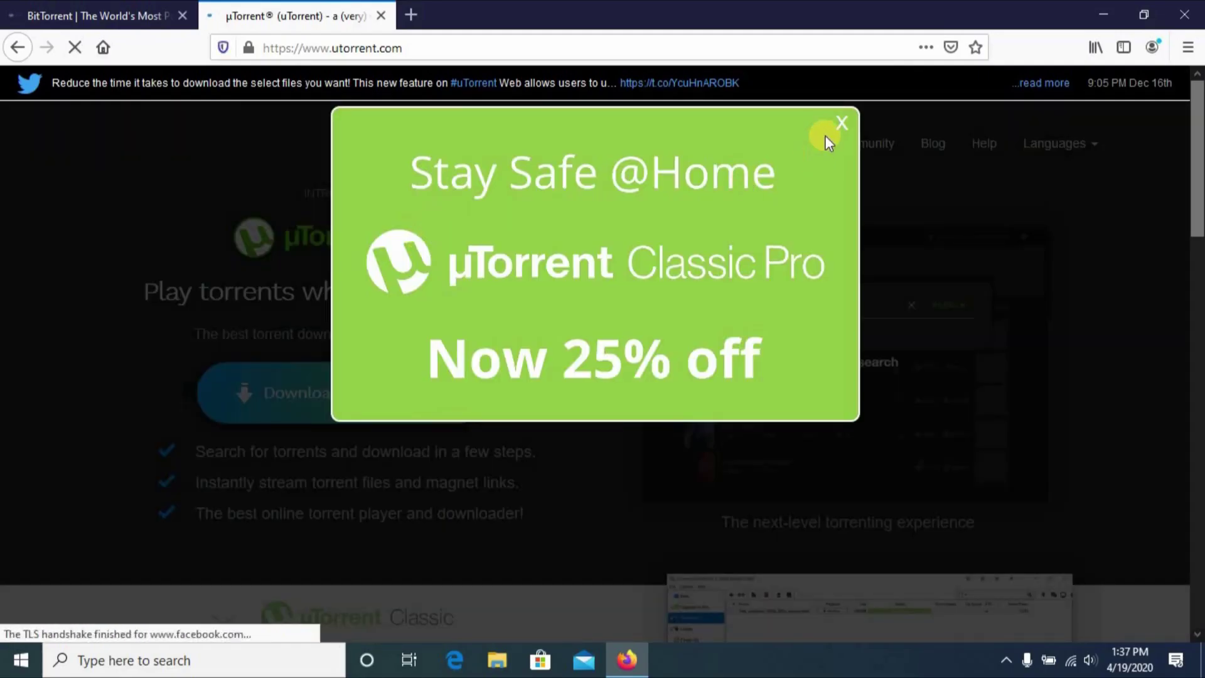
{"action": "left_click", "coordinate": [840, 124]}
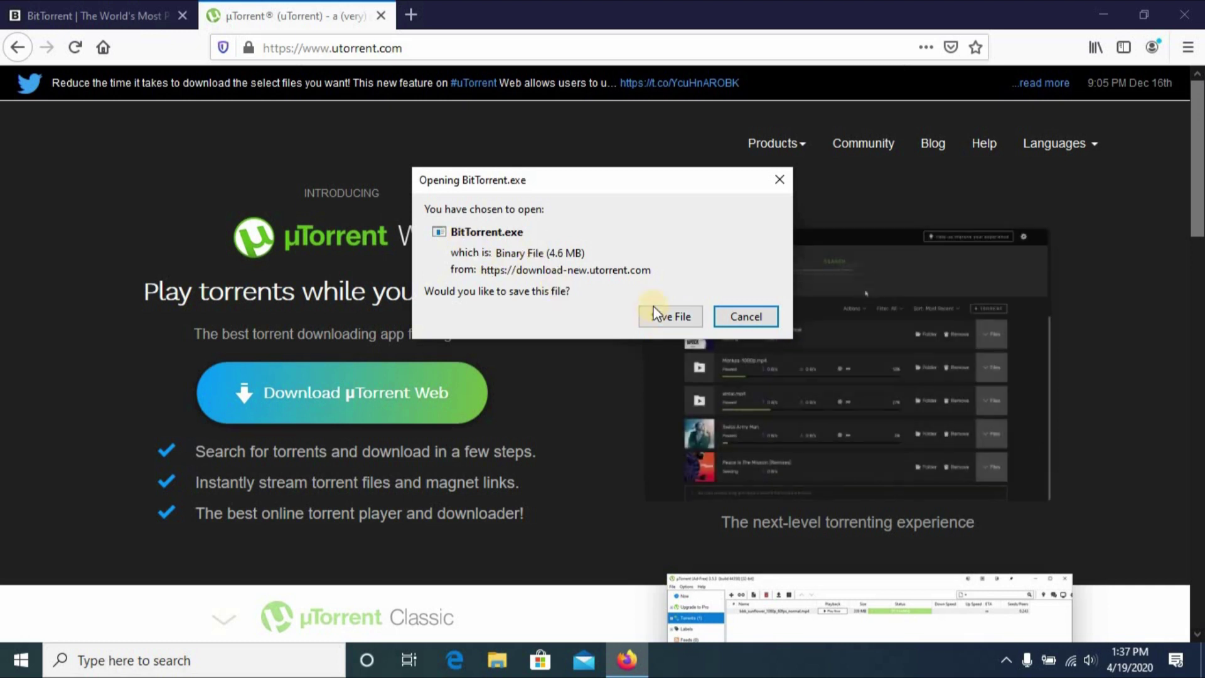
{"action": "left_click", "coordinate": [655, 318]}
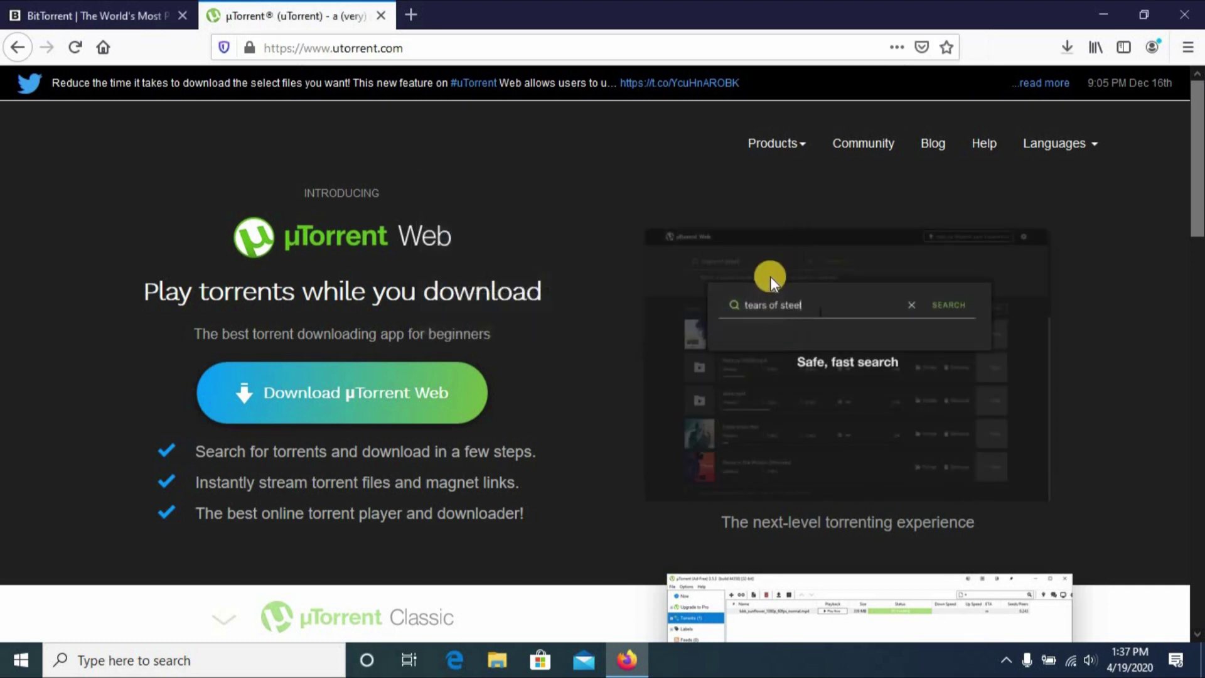
Download and save the free Basic µTorrent Classic installer from utorrent.com.
{"action": "scroll", "coordinate": [643, 341], "scroll_direction": "down", "scroll_amount": 5}
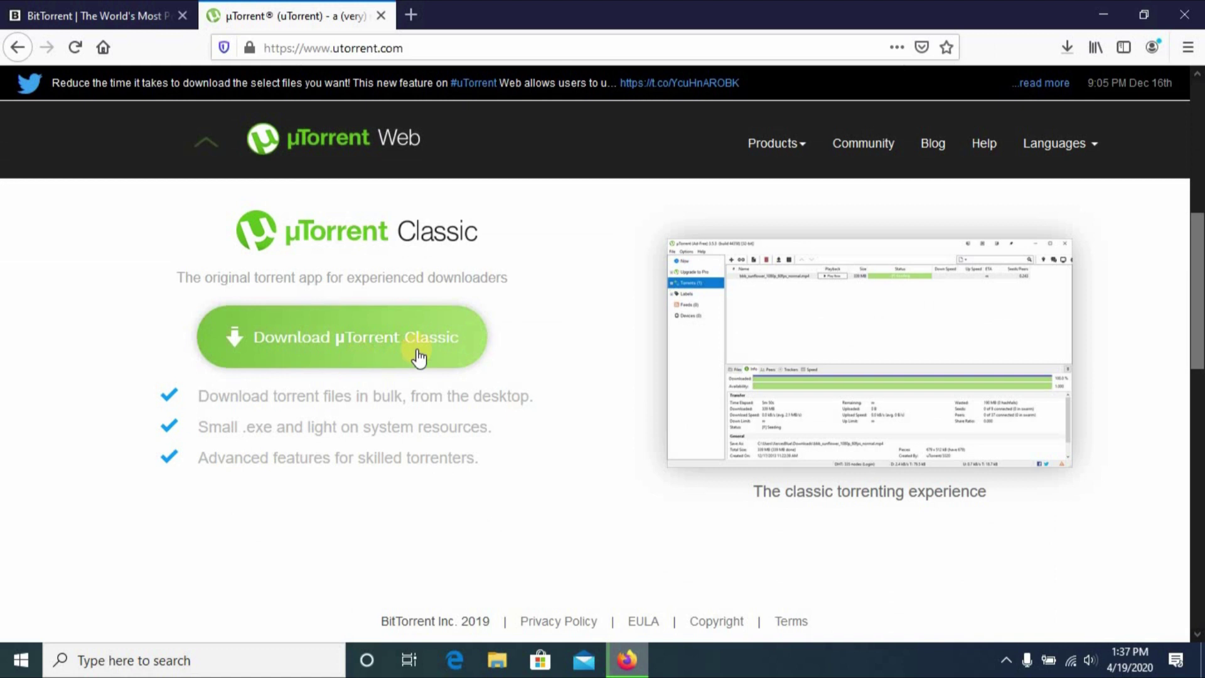
{"action": "left_click", "coordinate": [347, 350]}
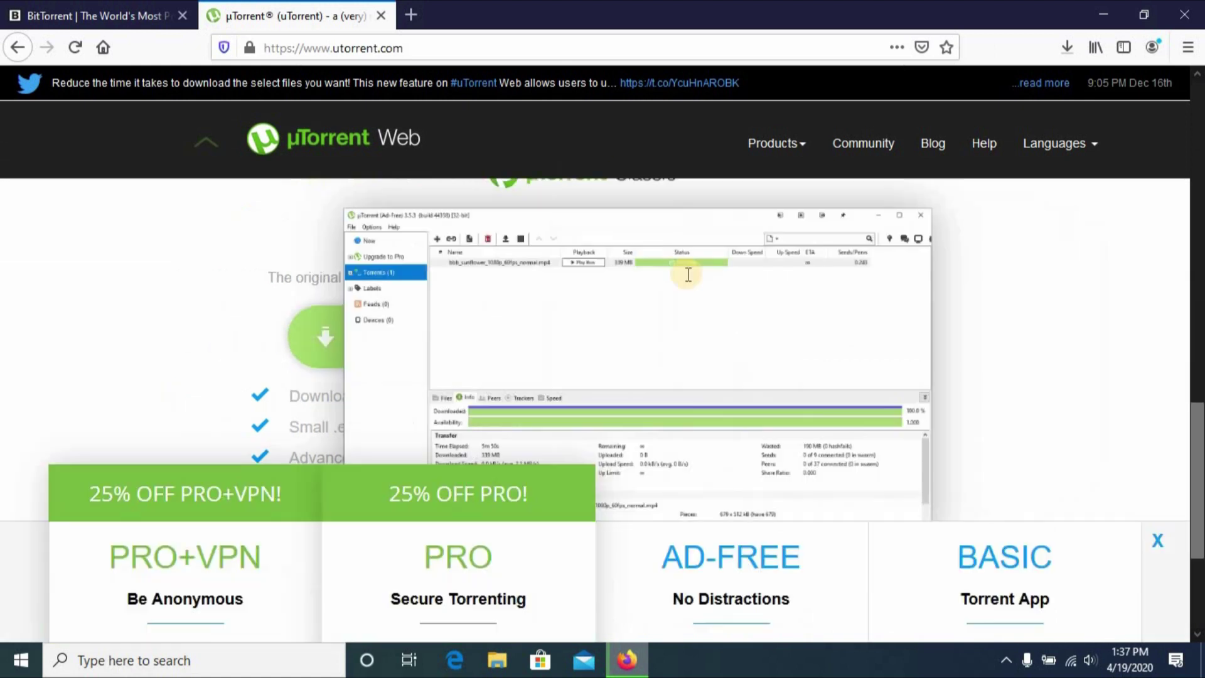
{"action": "scroll", "coordinate": [672, 341], "scroll_direction": "down", "scroll_amount": 1}
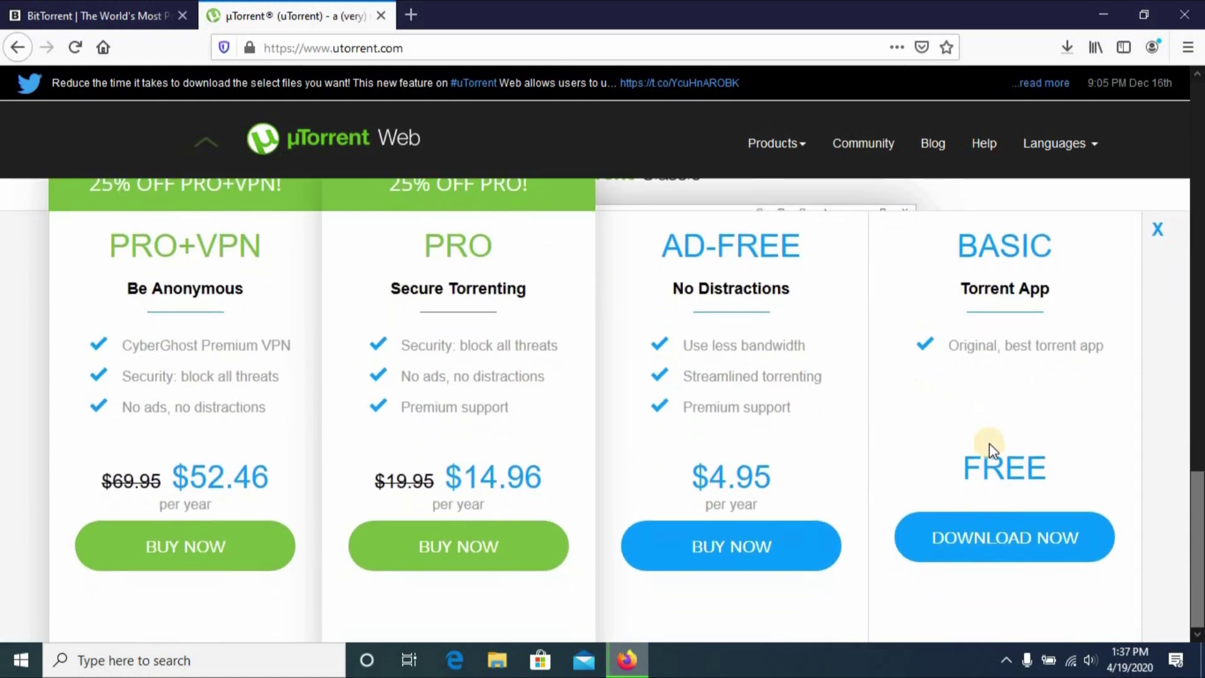
{"action": "left_click", "coordinate": [984, 522]}
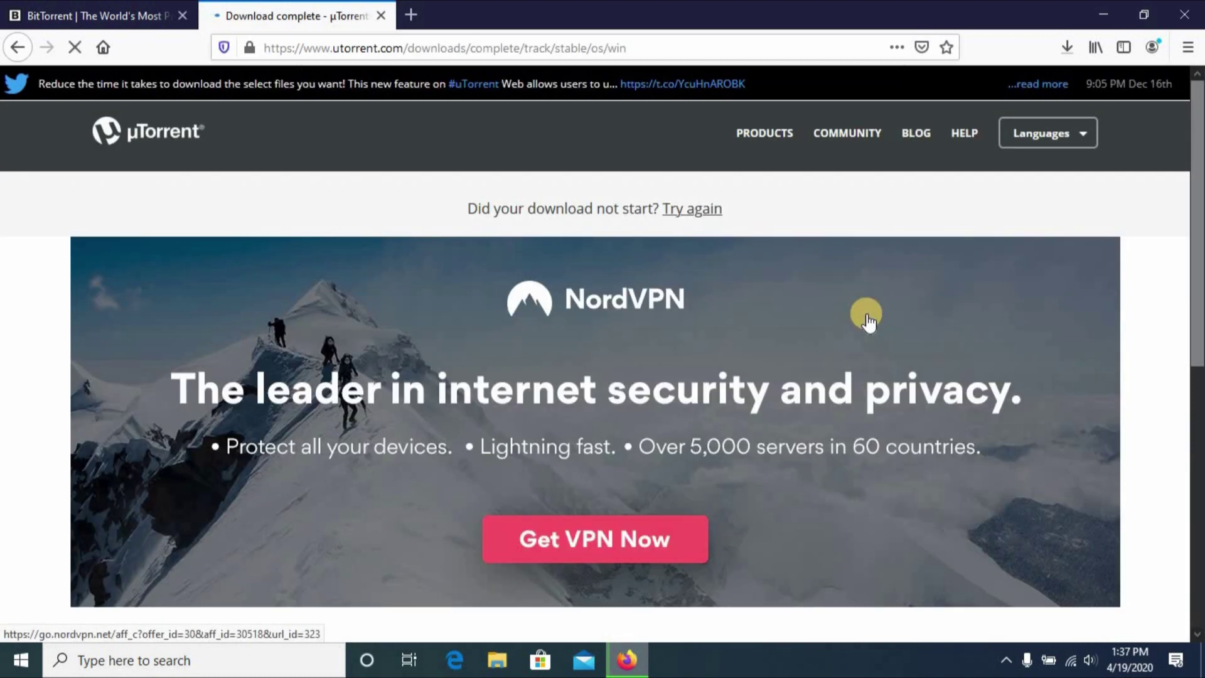
{"action": "left_click", "coordinate": [671, 317]}
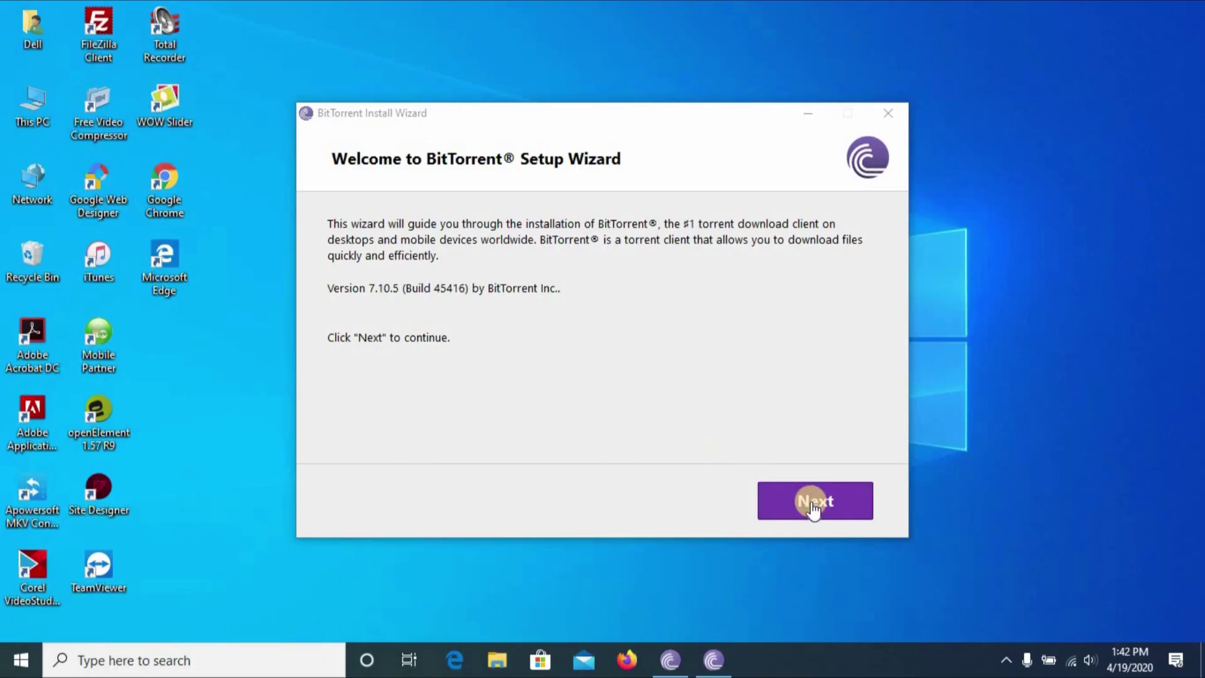
Go past the welcome and scam warning pages, accept the licence, and decline Adaware Web Companion.
{"action": "left_click", "coordinate": [813, 506]}
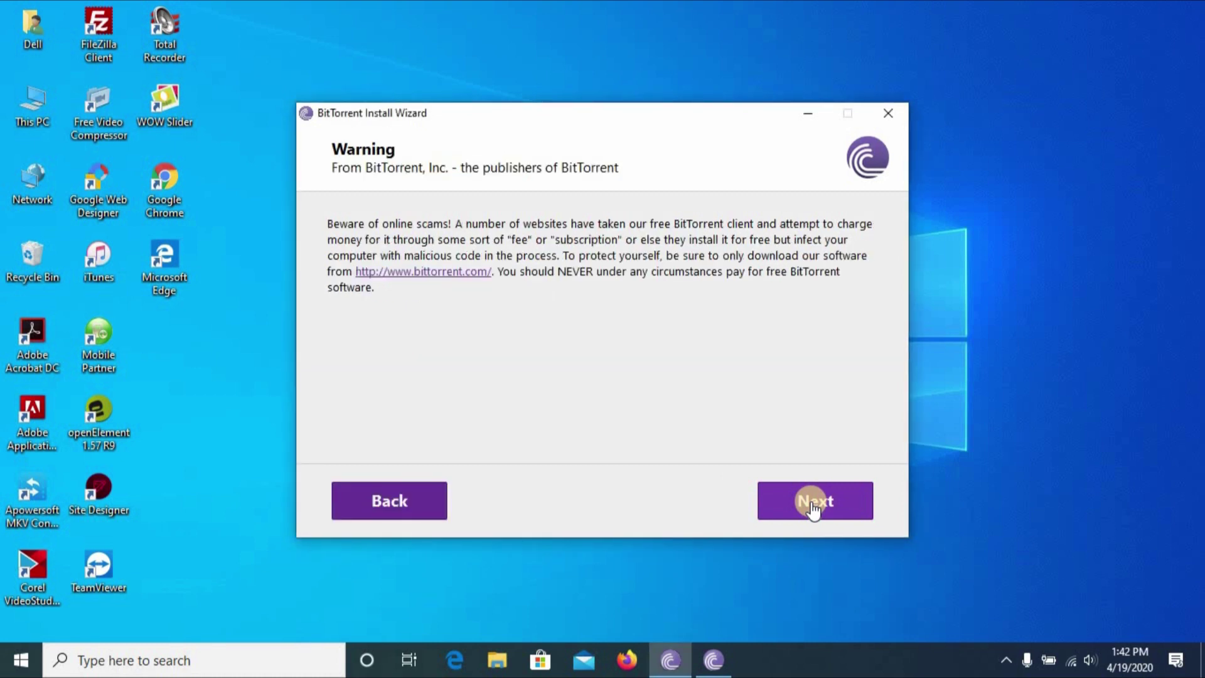
{"action": "left_click", "coordinate": [813, 505]}
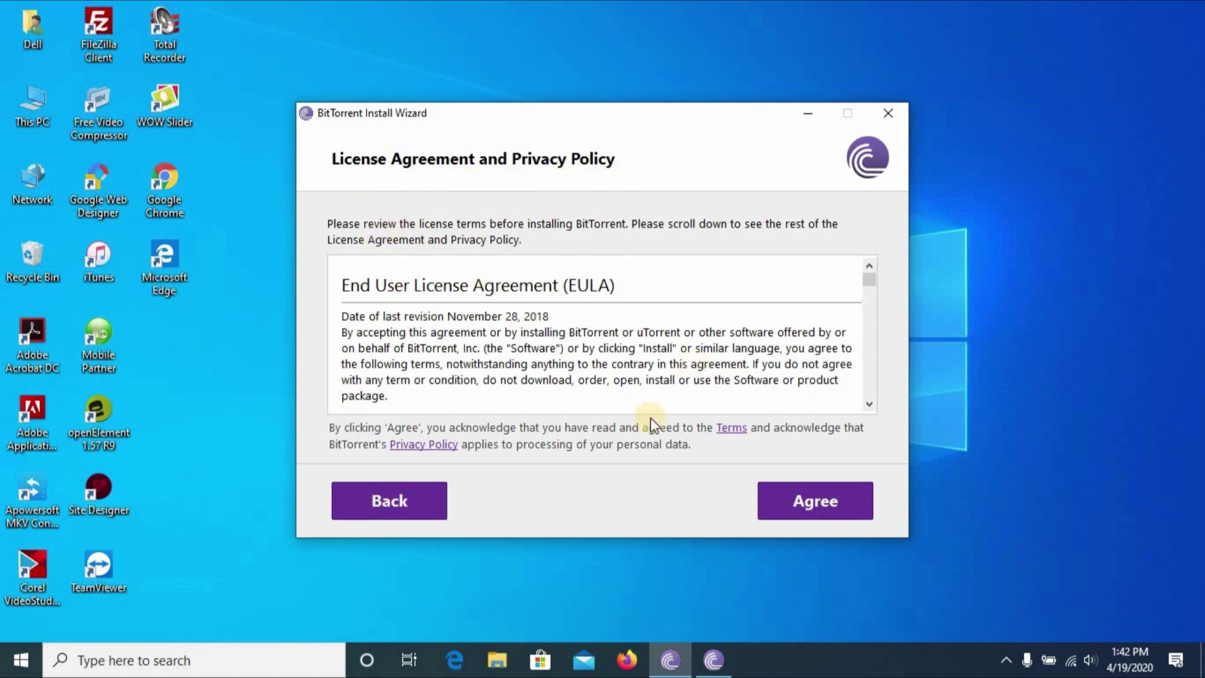
{"action": "left_click", "coordinate": [811, 502]}
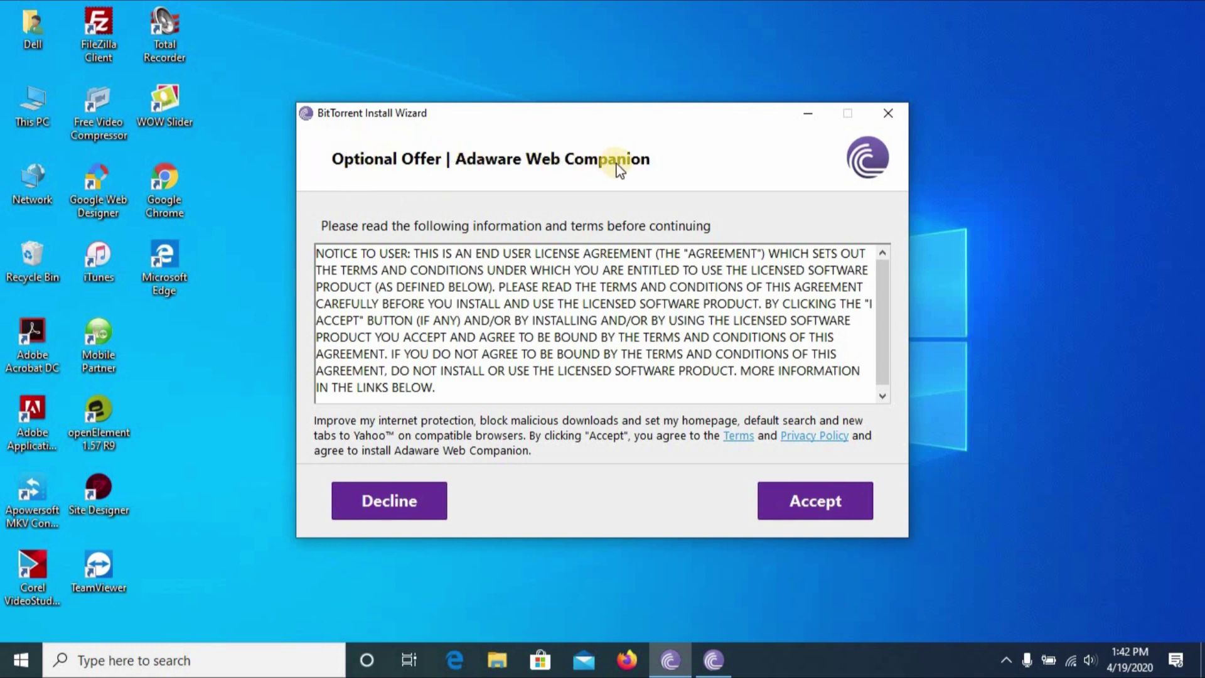
{"action": "left_click", "coordinate": [388, 502]}
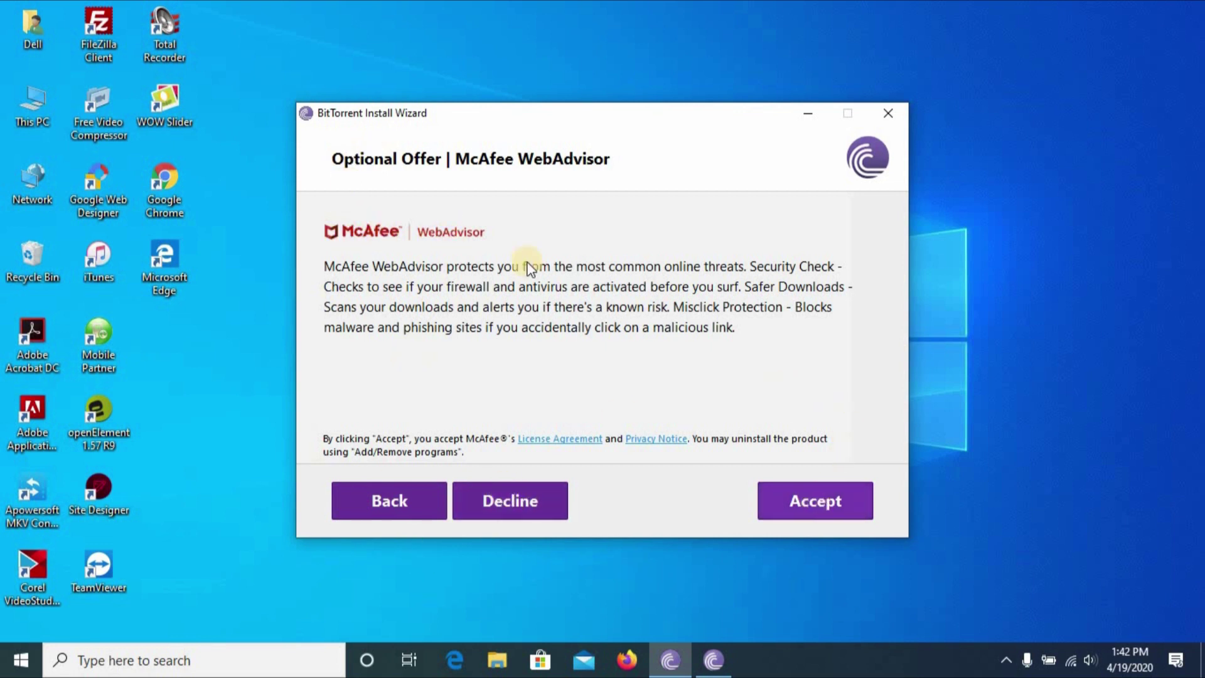
Decline McAfee WebAdvisor and set the Start menu, Quick Launch and Desktop icon options.
{"action": "left_click", "coordinate": [526, 501]}
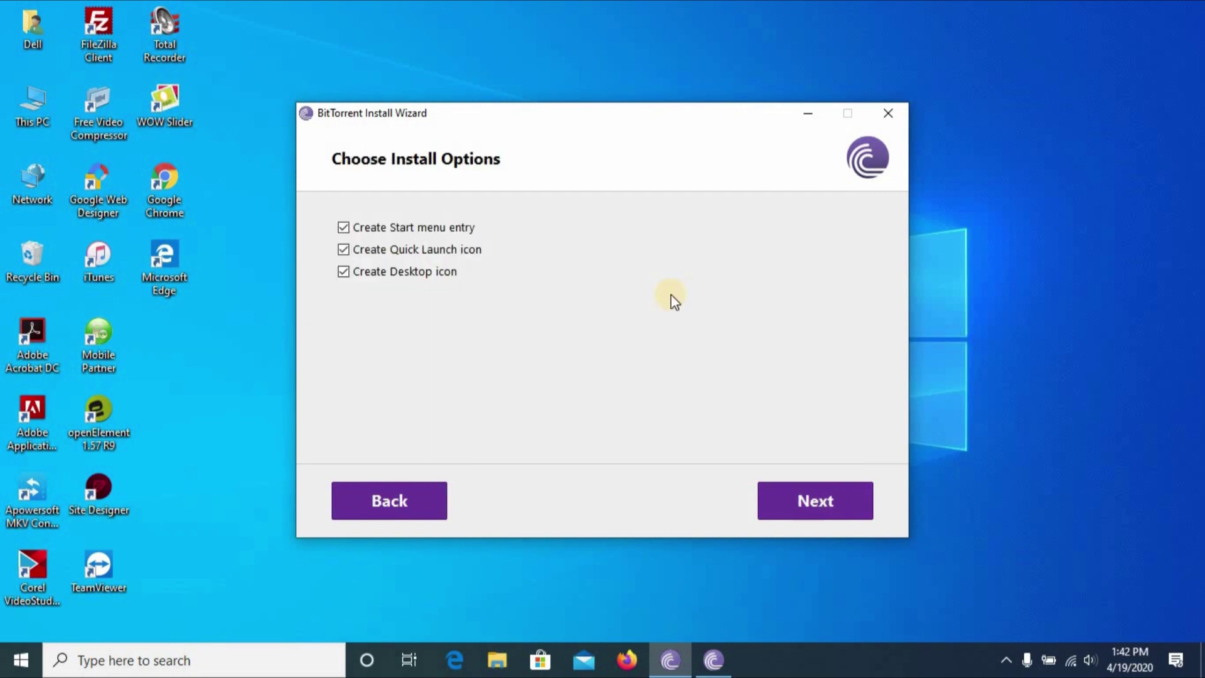
{"action": "left_click", "coordinate": [342, 251]}
{"action": "left_click", "coordinate": [346, 276]}
{"action": "left_click", "coordinate": [347, 278]}
{"action": "left_click", "coordinate": [344, 250]}
{"action": "left_click", "coordinate": [347, 229]}
Install BitTorrent 7.10.5 and finish setup with Launch BitTorrent ticked.
{"action": "left_click", "coordinate": [816, 502]}
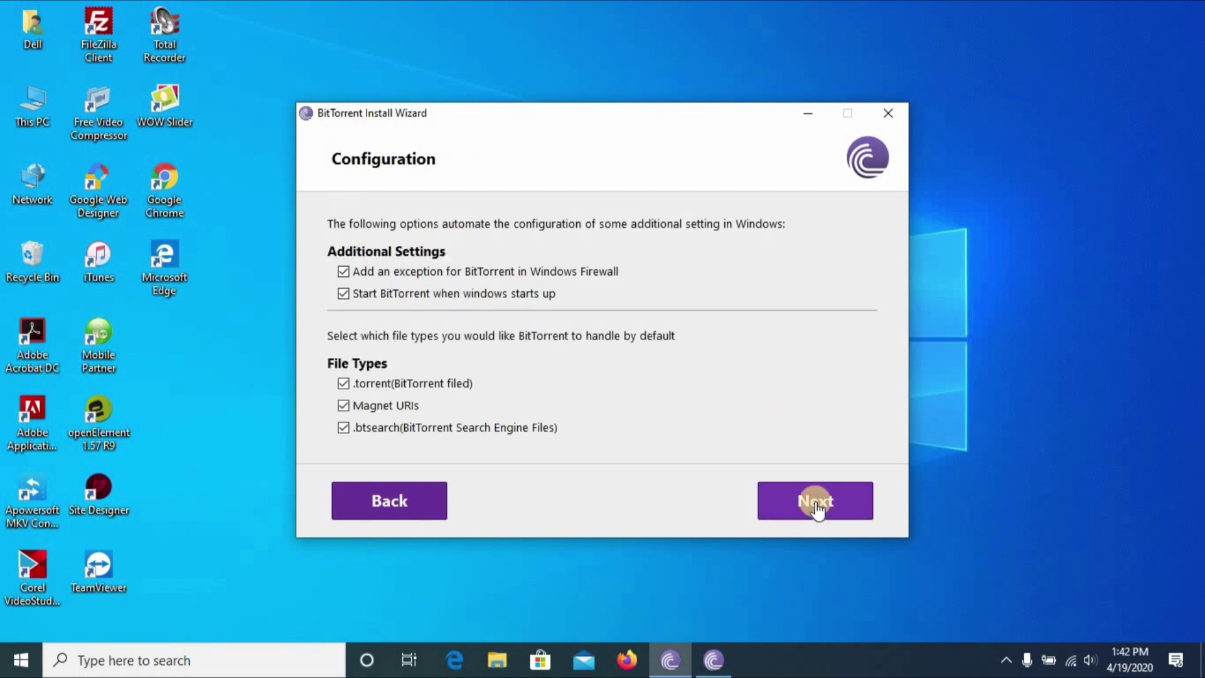
{"action": "left_click", "coordinate": [808, 502]}
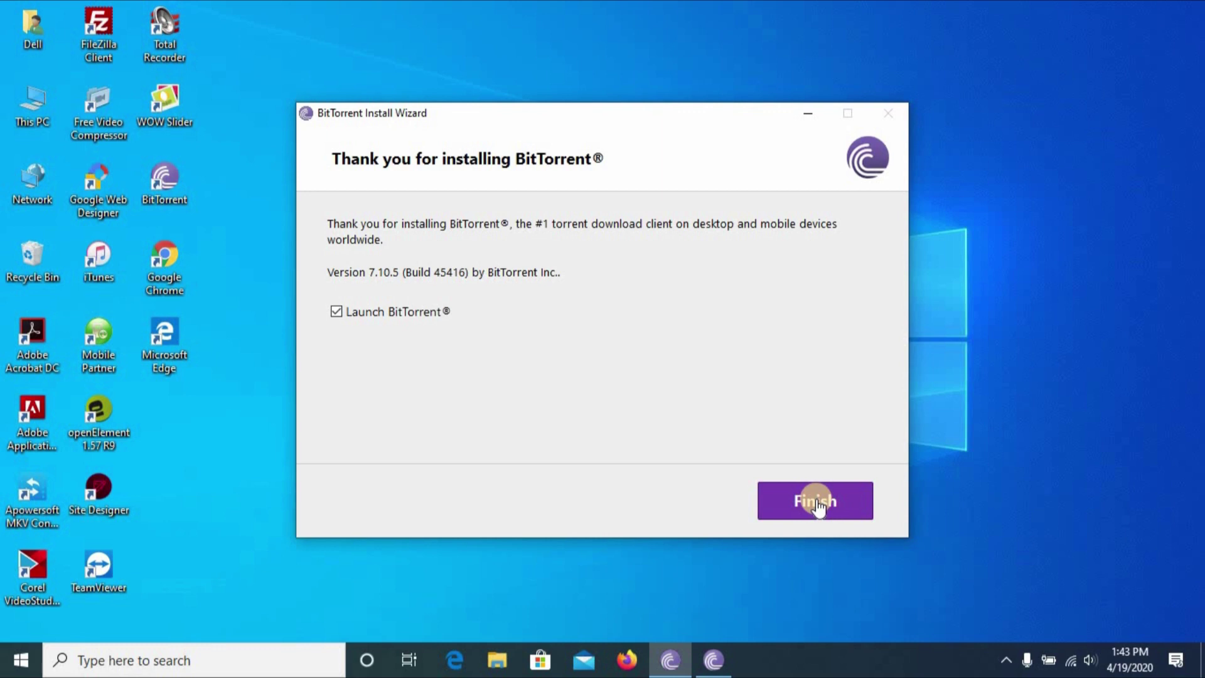
{"action": "left_click", "coordinate": [818, 506]}
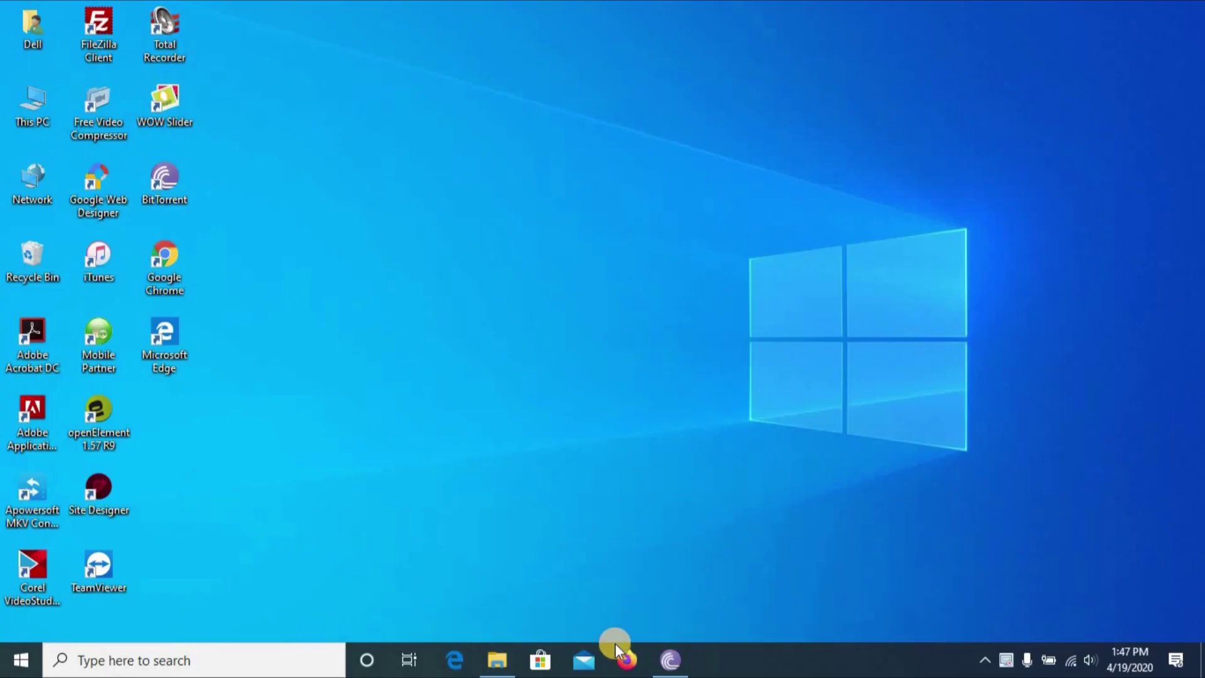
Search 'ip chicken' in Firefox and open ipchicken.com to see the public IP and remote port.
{"action": "left_click", "coordinate": [621, 666]}
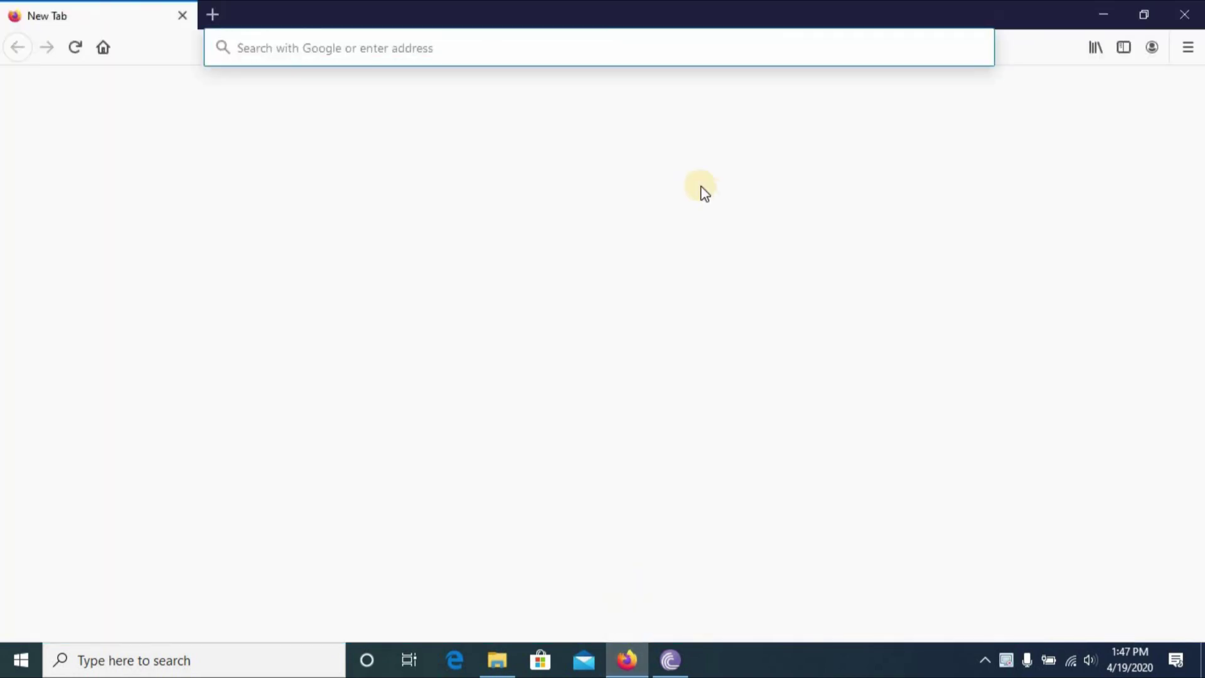
{"action": "left_click", "coordinate": [685, 40]}
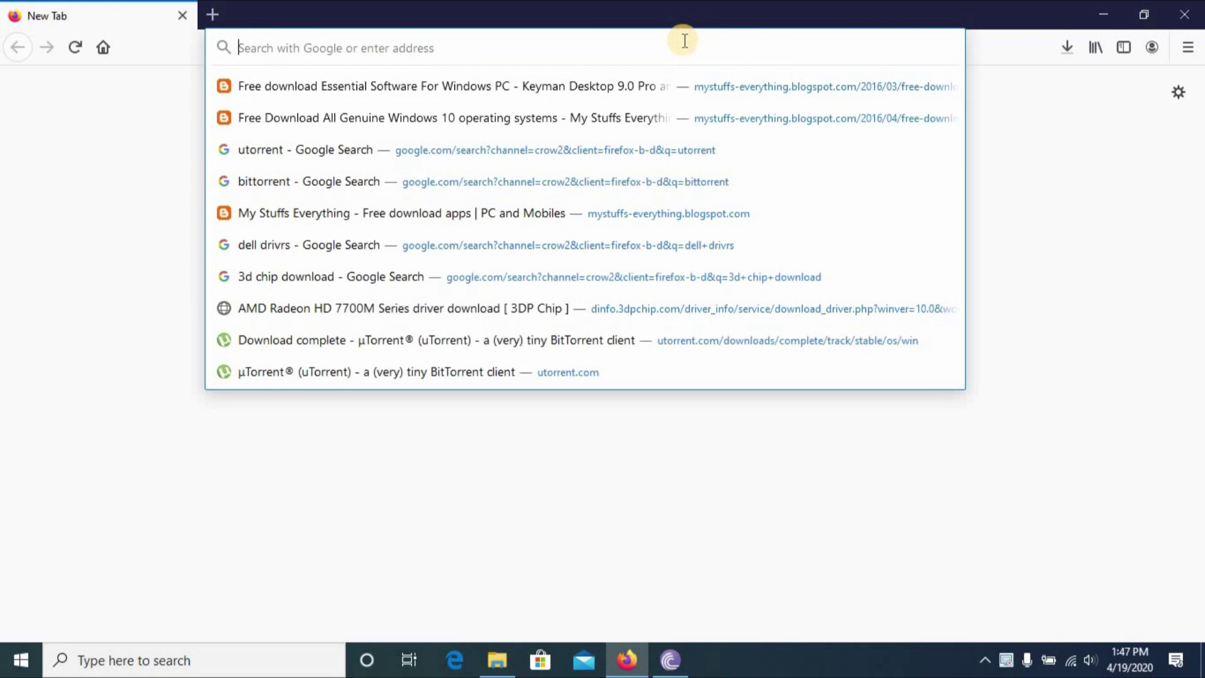
{"action": "type", "text": "ip"}
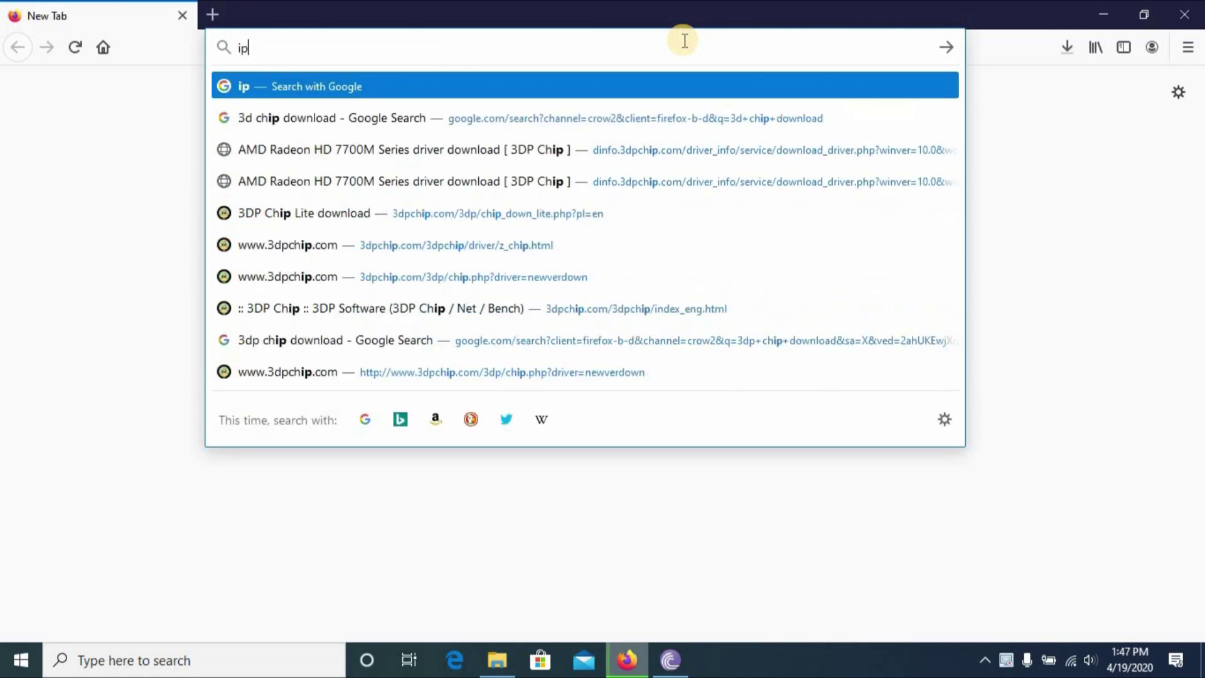
{"action": "type", "text": "chi"}
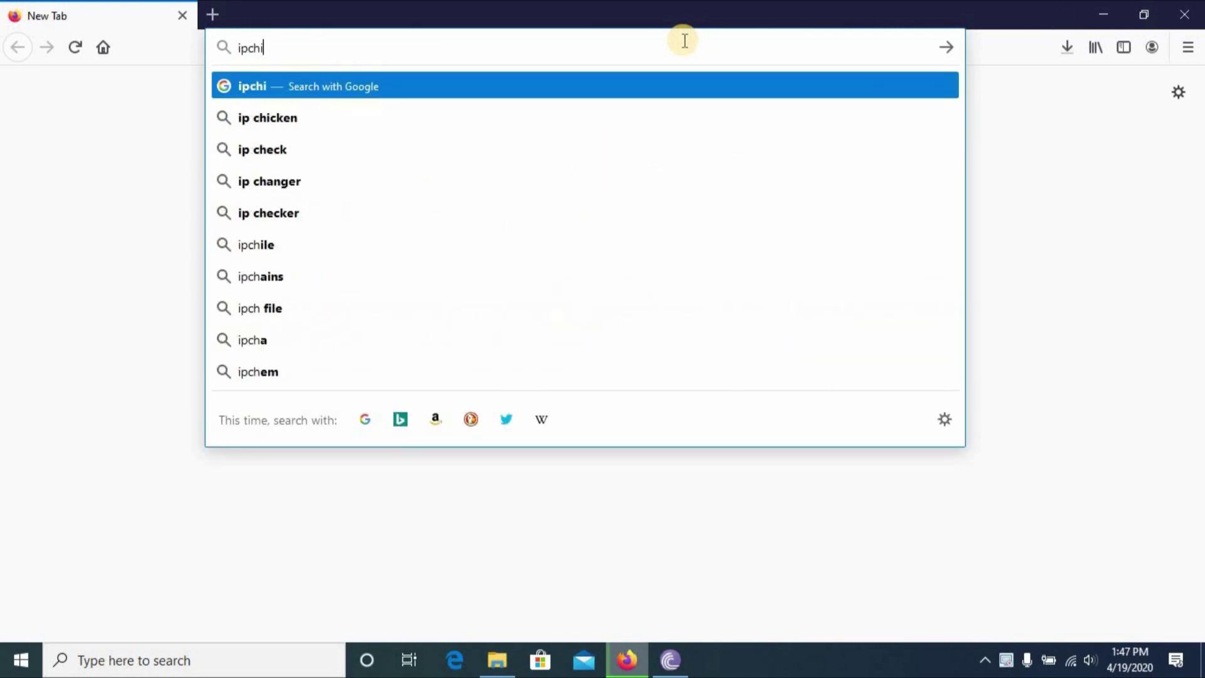
{"action": "key", "text": "Down"}
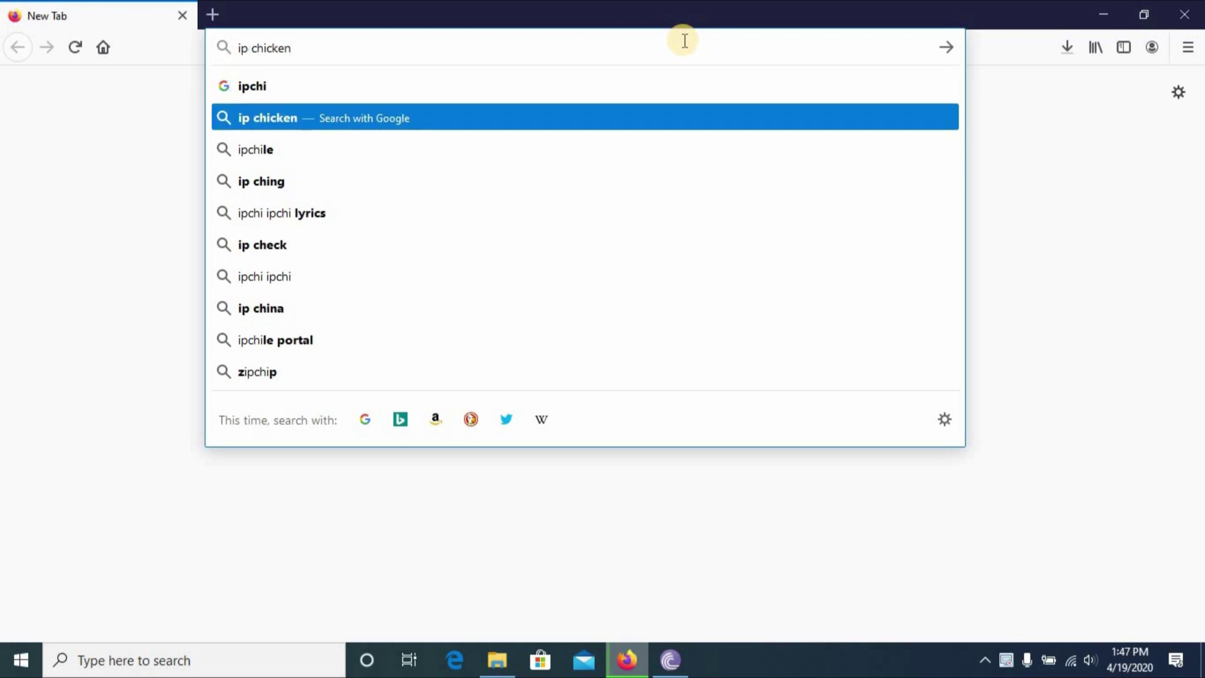
{"action": "key", "text": "Return"}
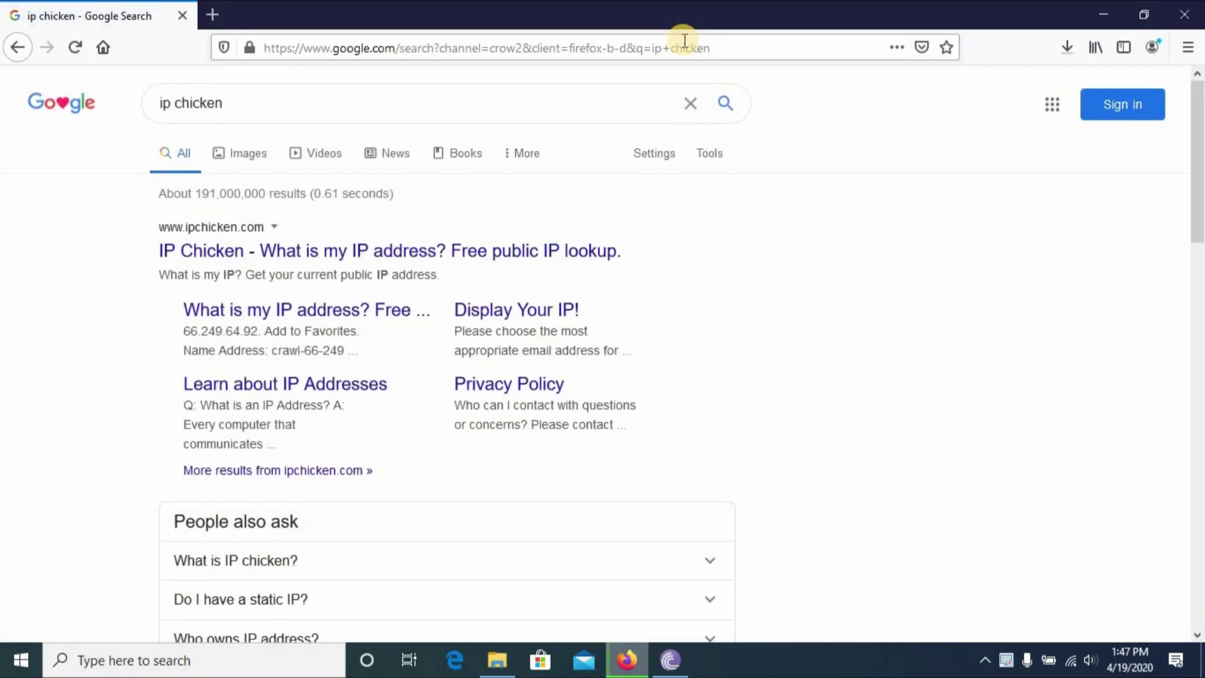
{"action": "left_click", "coordinate": [435, 252]}
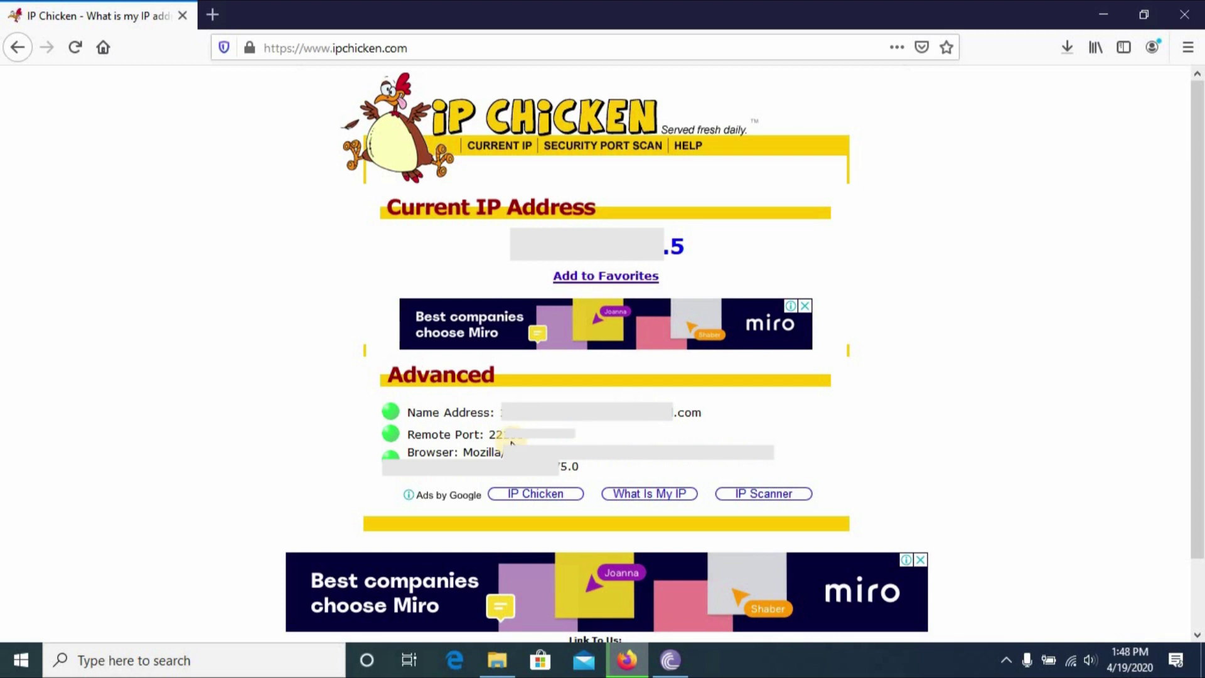
Reload ipchicken.com several times, then highlight the Remote Port value under Advanced.
{"action": "left_click", "coordinate": [73, 49]}
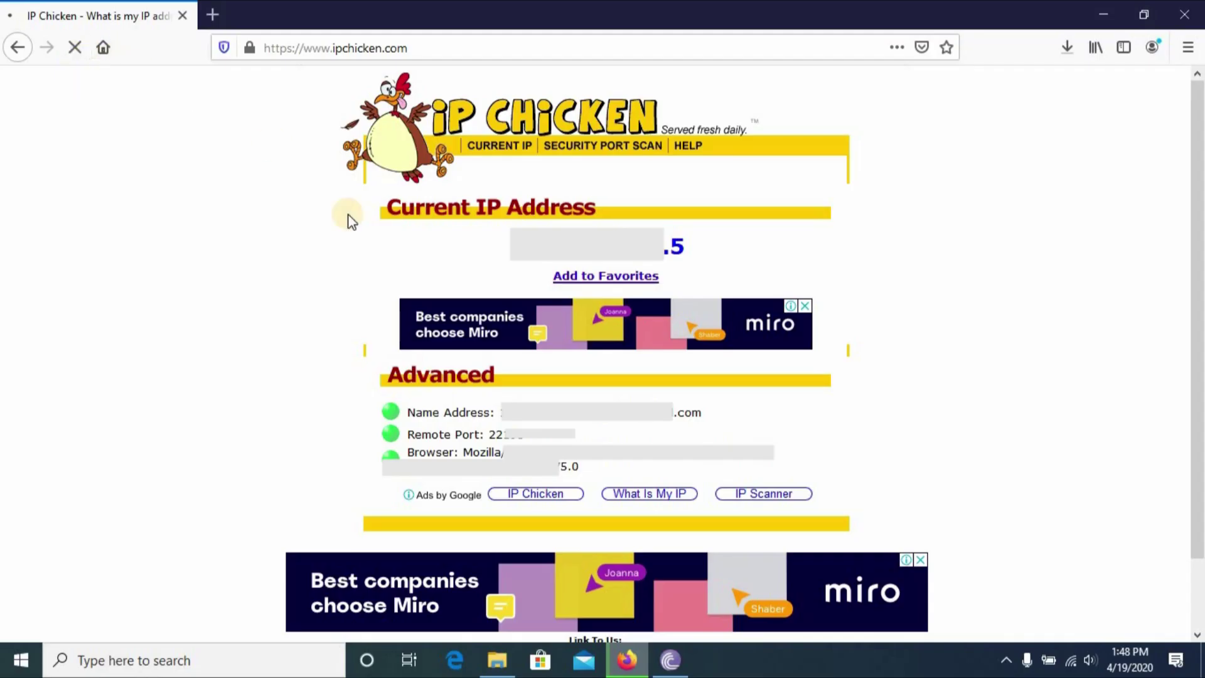
{"action": "key", "text": "F5"}
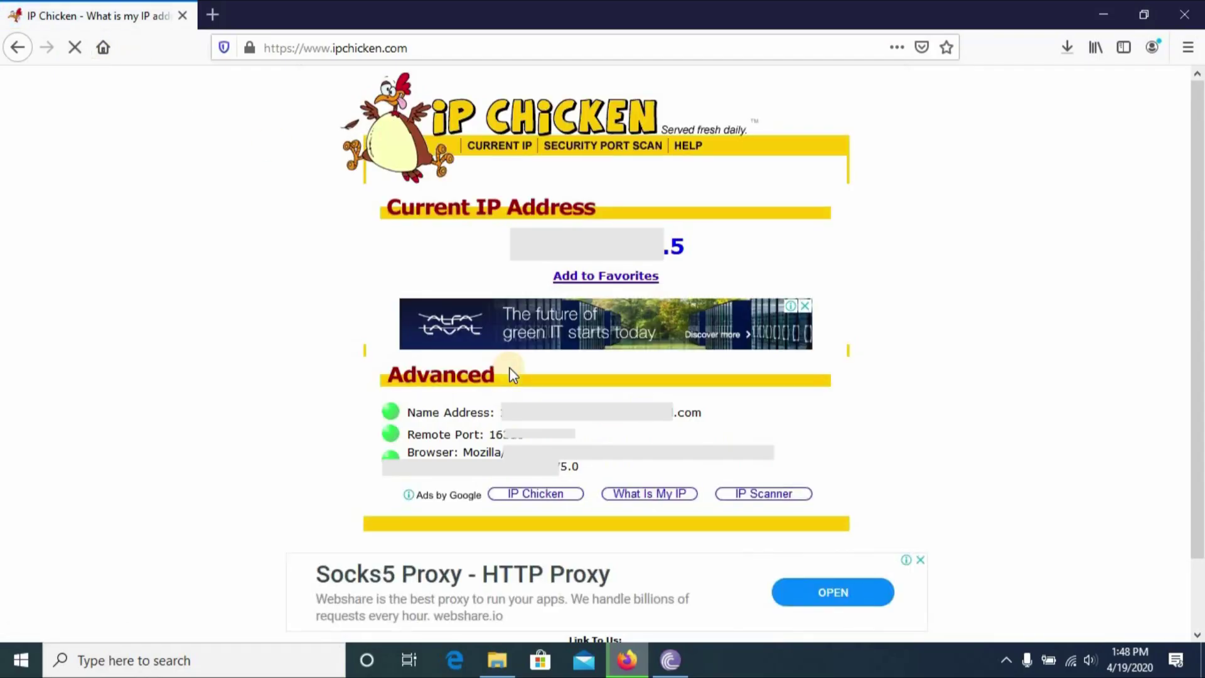
{"action": "left_click", "coordinate": [75, 46]}
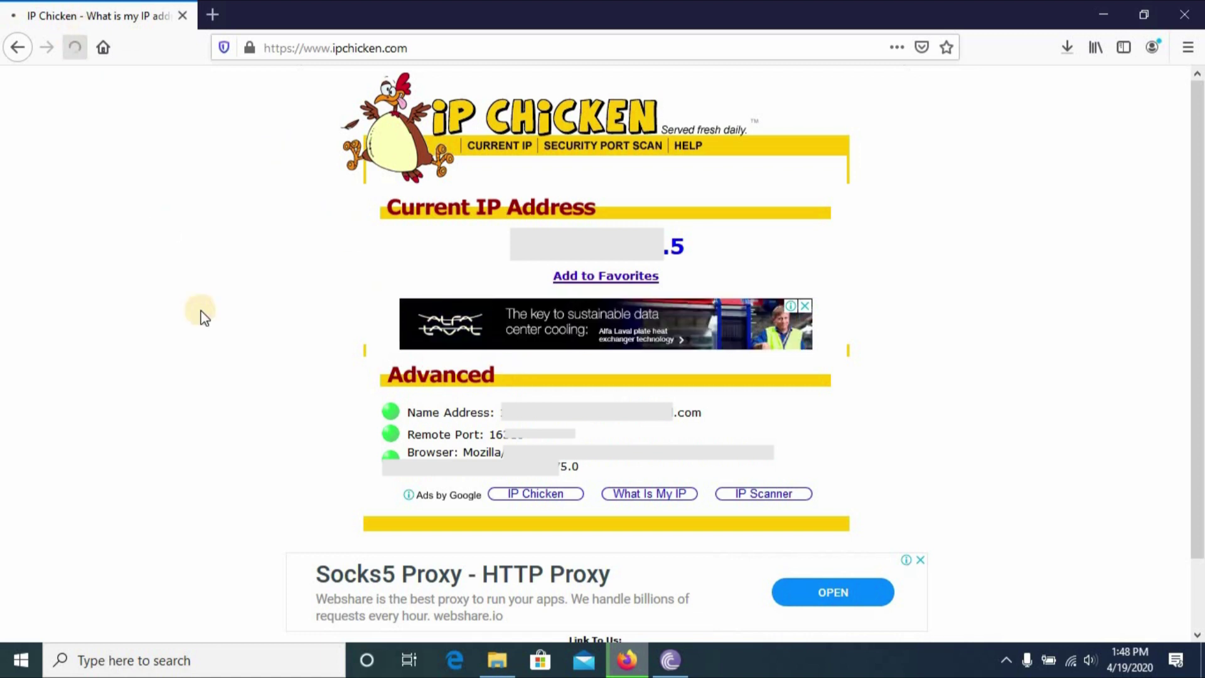
{"action": "left_click", "coordinate": [76, 50]}
{"action": "left_click", "coordinate": [75, 53]}
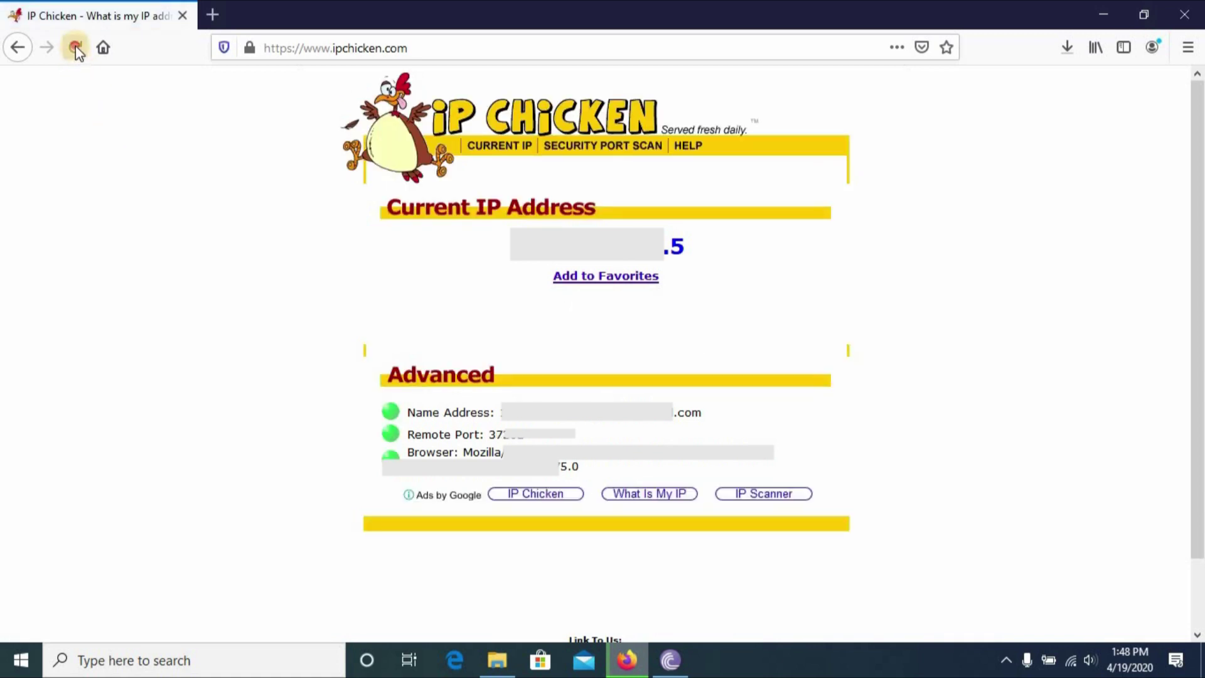
{"action": "key", "text": "F5"}
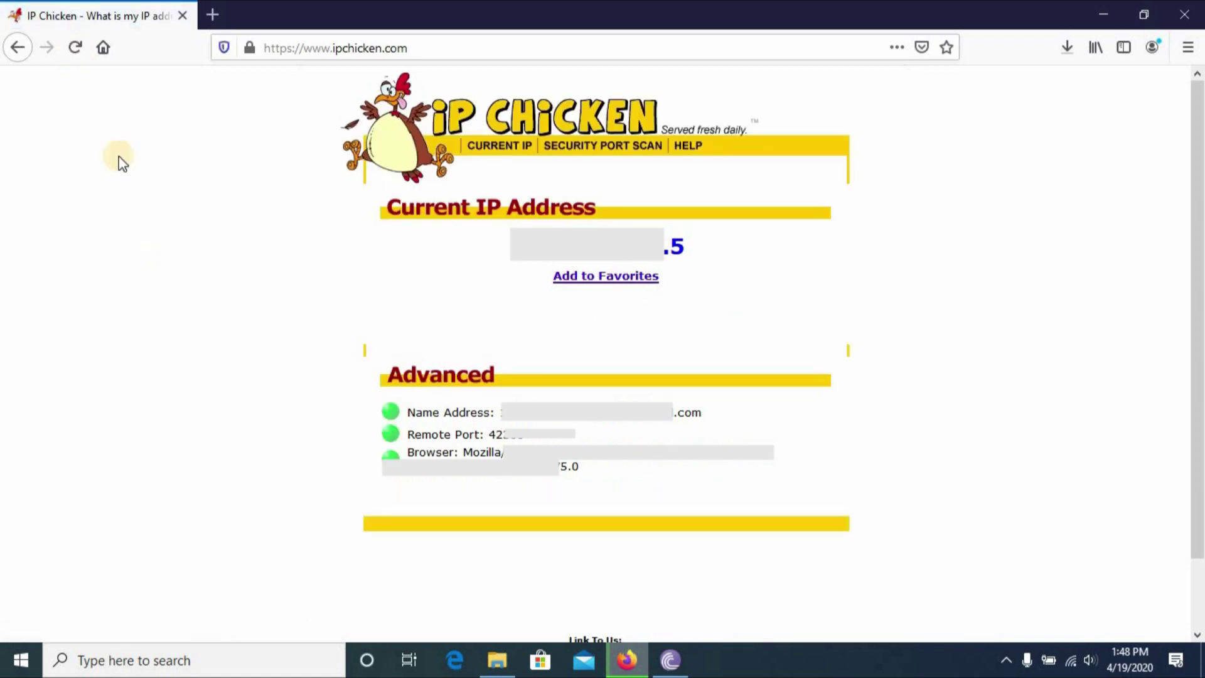
{"action": "left_click", "coordinate": [85, 61]}
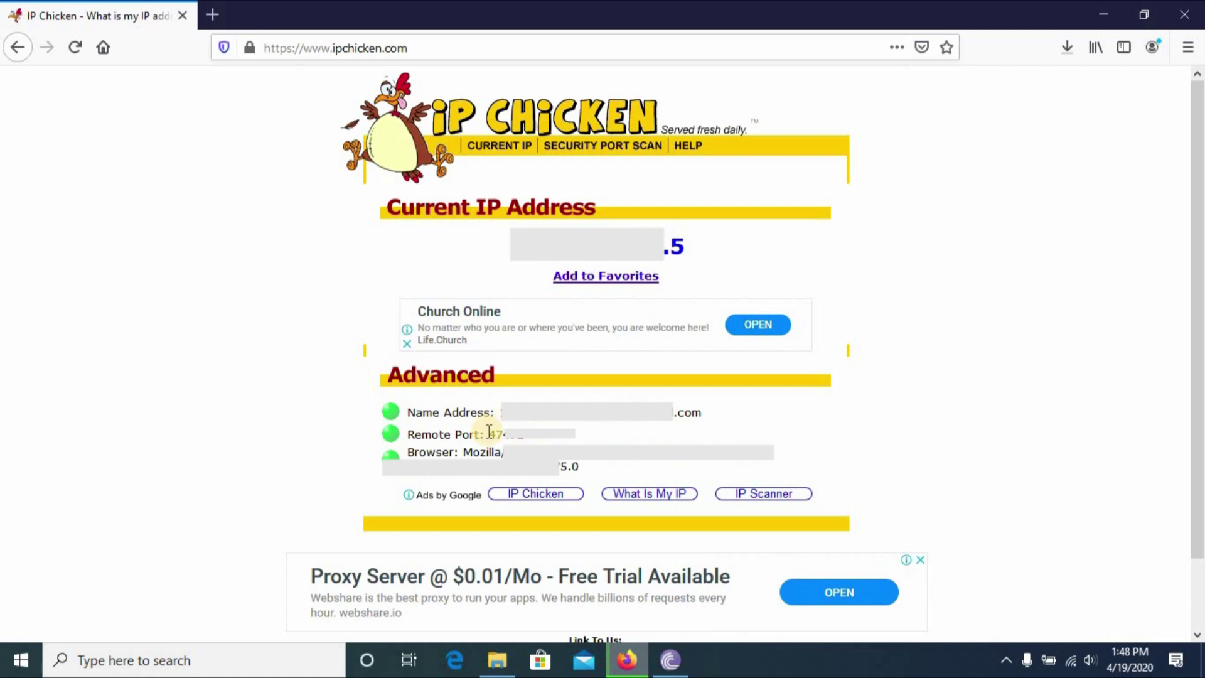
{"action": "left_click_drag", "start_coordinate": [488, 434], "coordinate": [528, 440]}
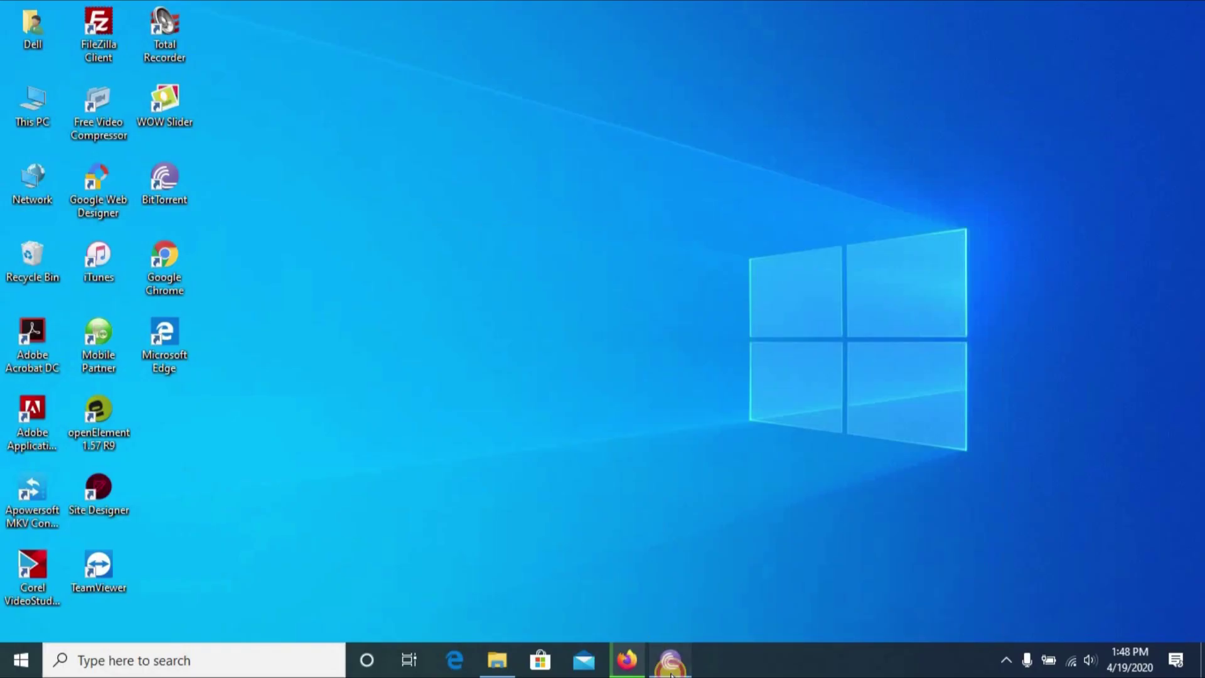
Set BitTorrent's incoming listening port in Preferences > Connection to the new remote port and save.
{"action": "left_click", "coordinate": [671, 660]}
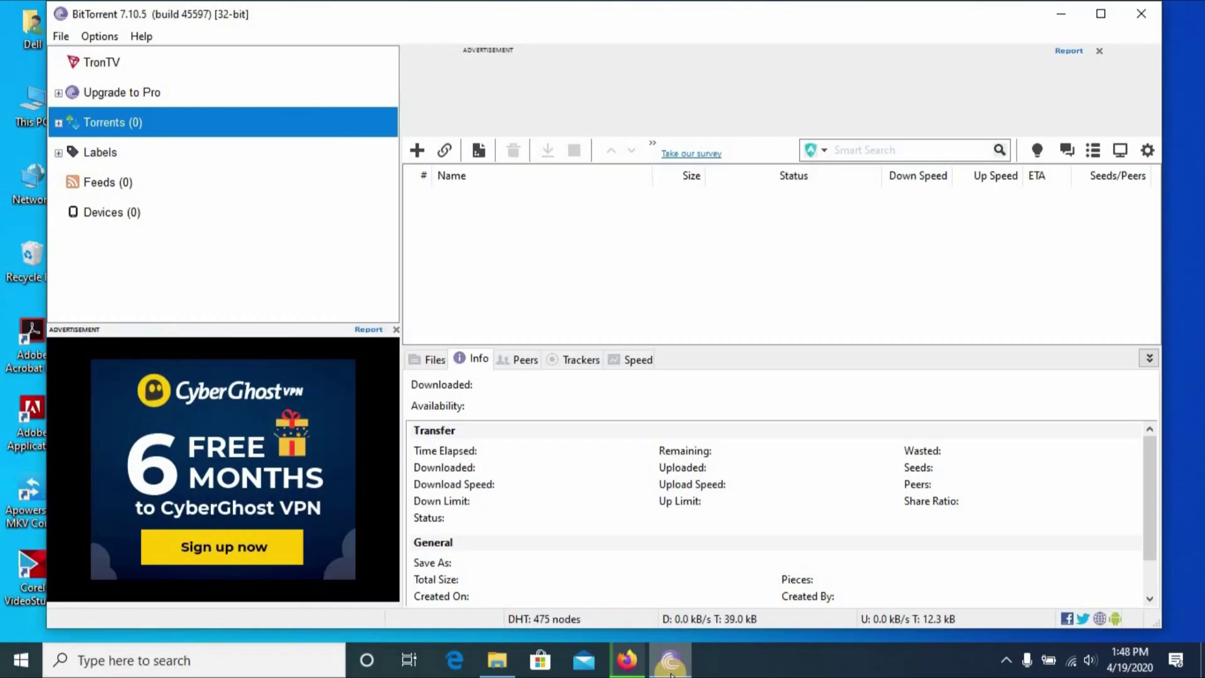
{"action": "left_click", "coordinate": [101, 36]}
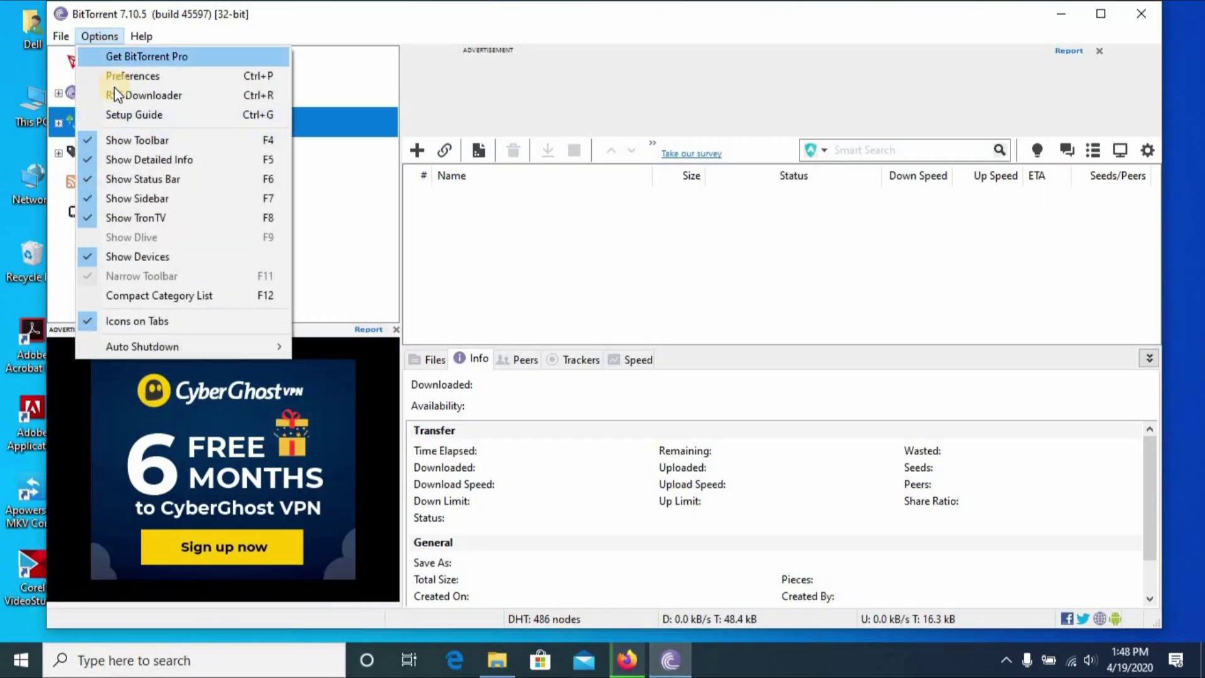
{"action": "left_click", "coordinate": [128, 76]}
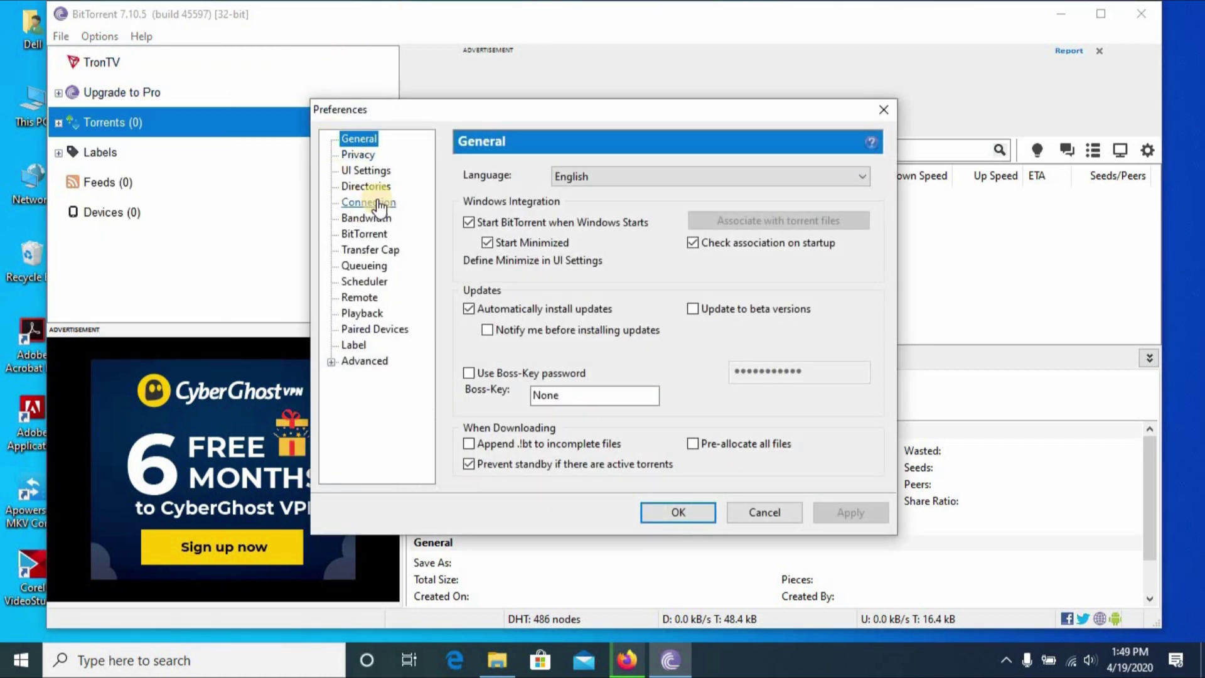
{"action": "left_click", "coordinate": [369, 202]}
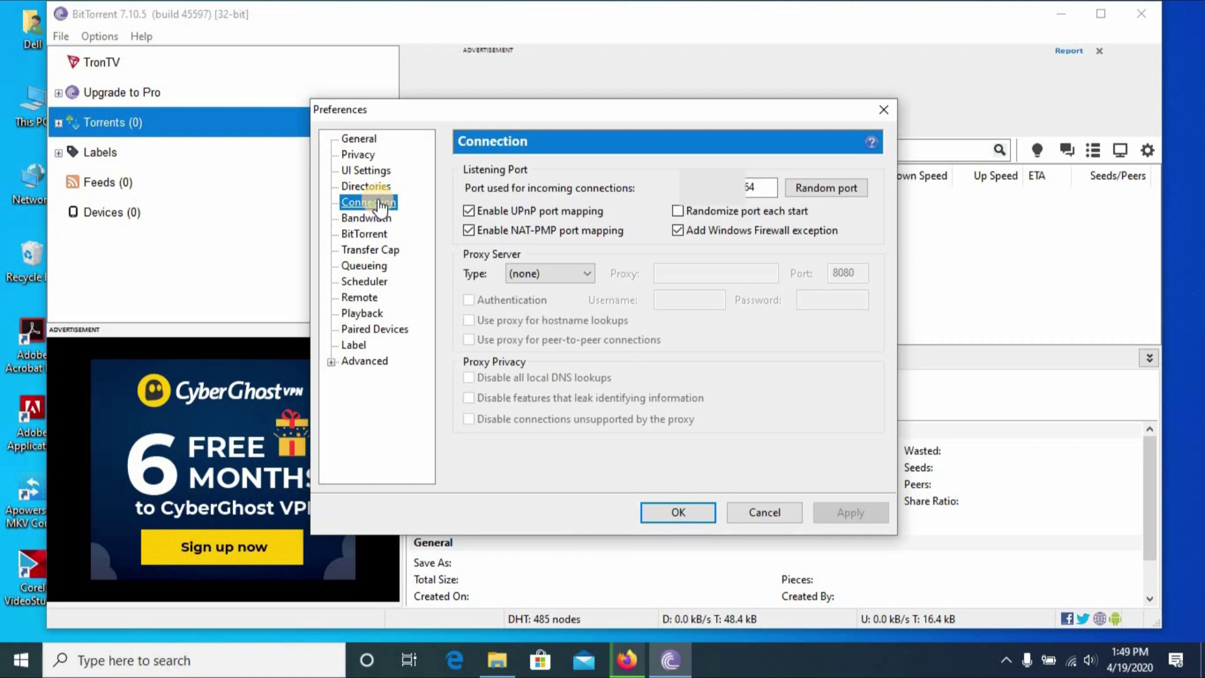
{"action": "double_click", "coordinate": [749, 184]}
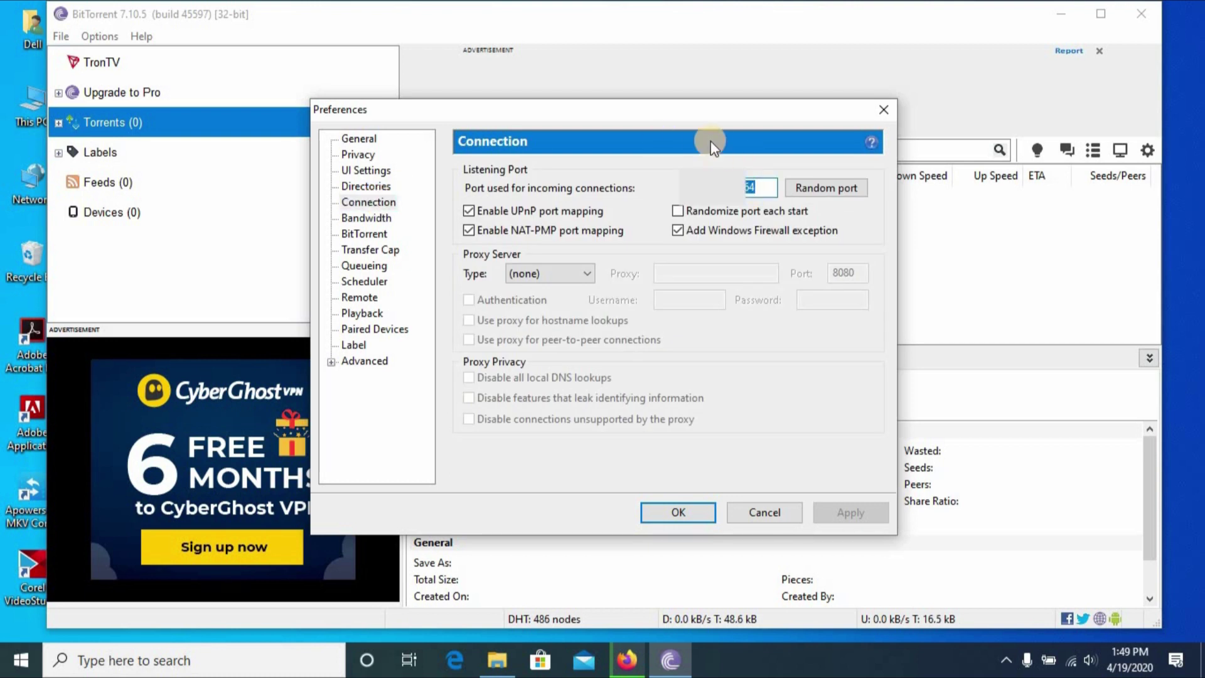
{"action": "type", "text": "72"}
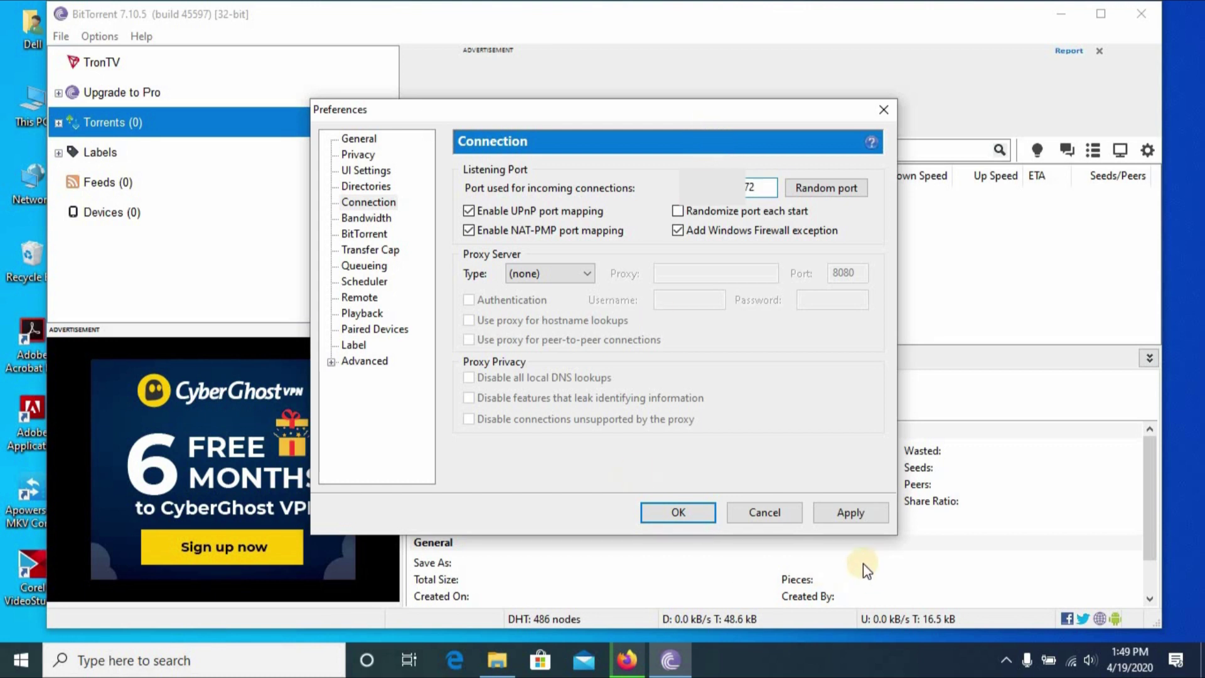
{"action": "left_click", "coordinate": [860, 513]}
{"action": "left_click", "coordinate": [664, 507]}
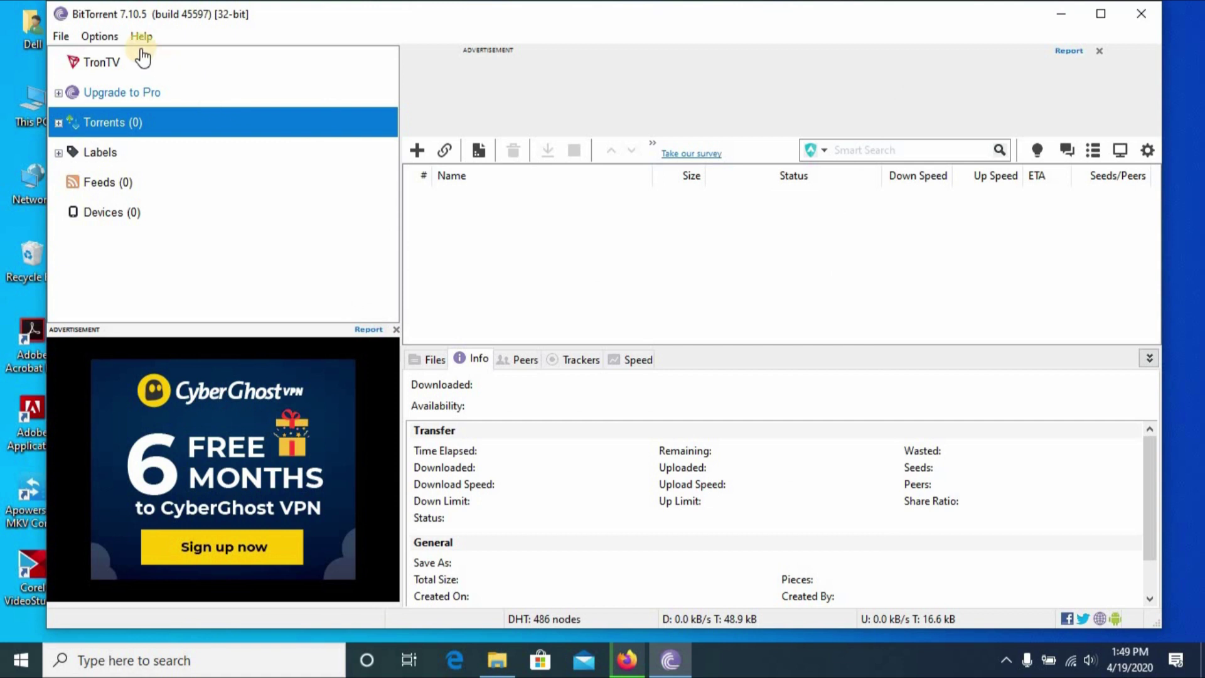
{"action": "left_click", "coordinate": [108, 36]}
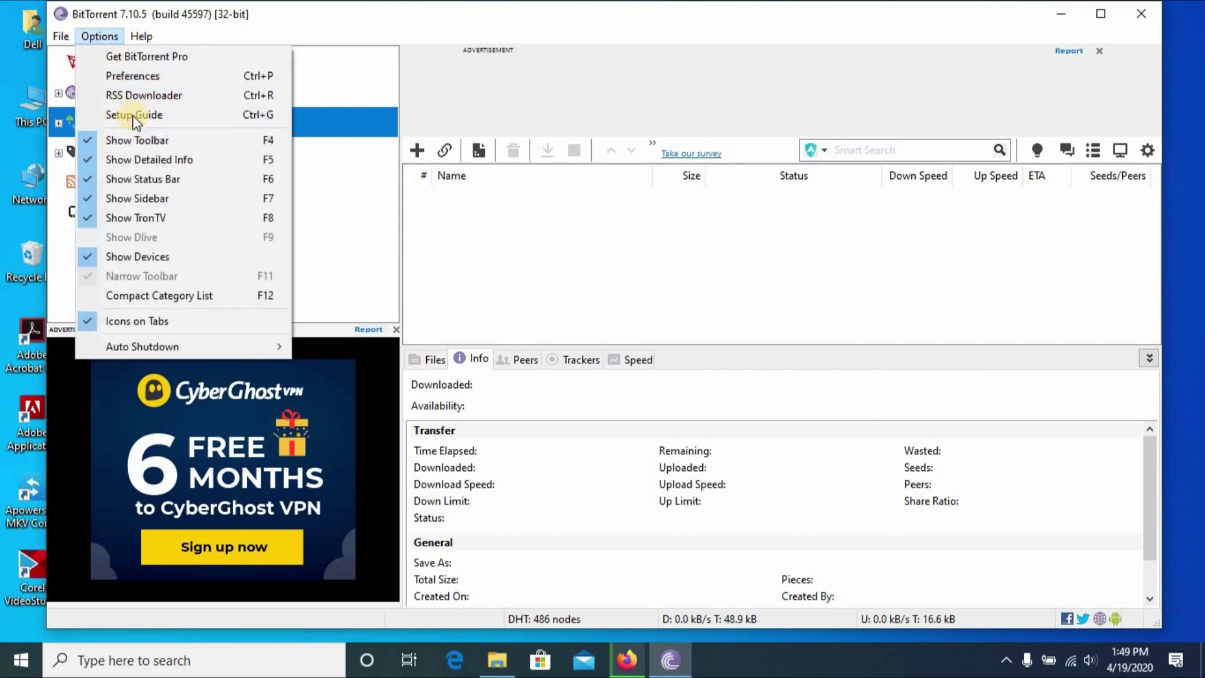
{"action": "left_click", "coordinate": [133, 115]}
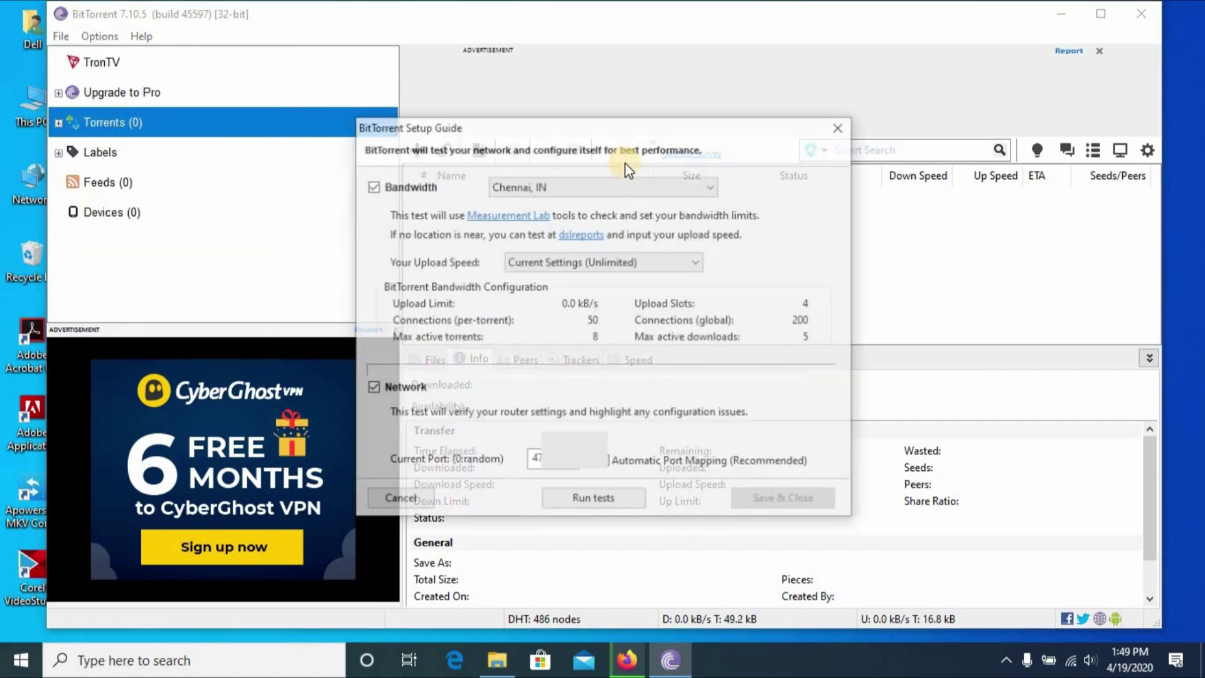
Run only the Setup Guide network test, skipping Bandwidth, and save once 'Port is open' appears.
{"action": "left_click", "coordinate": [418, 183]}
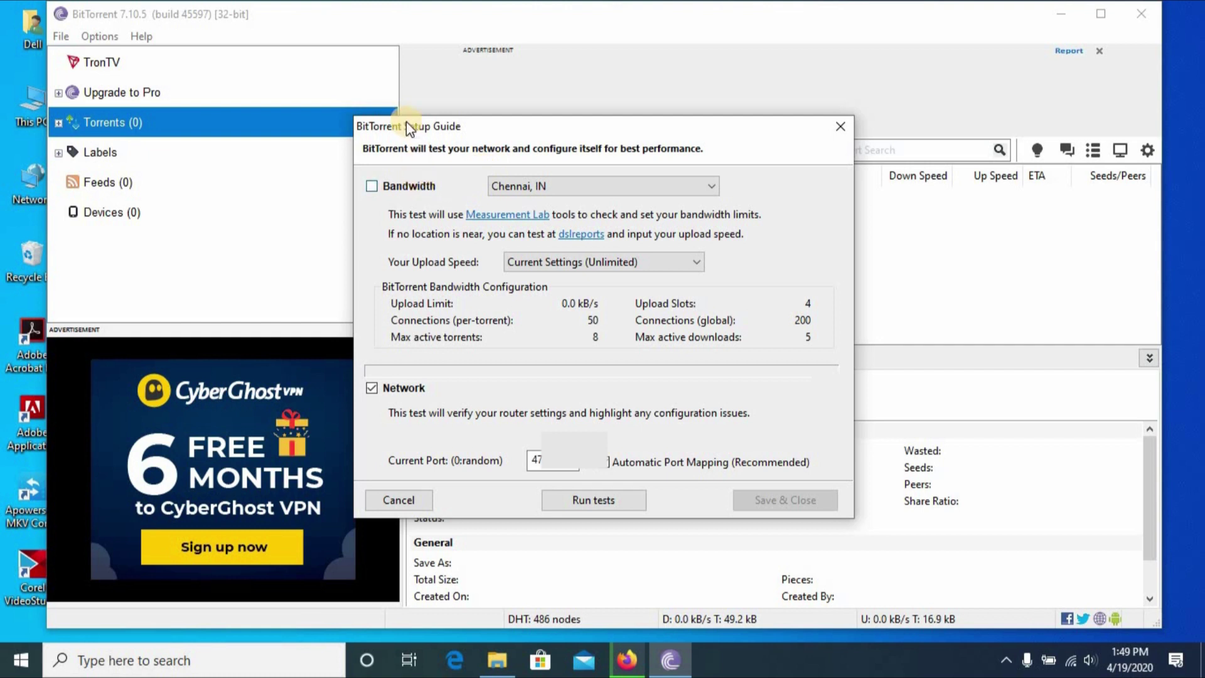
{"action": "left_click", "coordinate": [587, 499]}
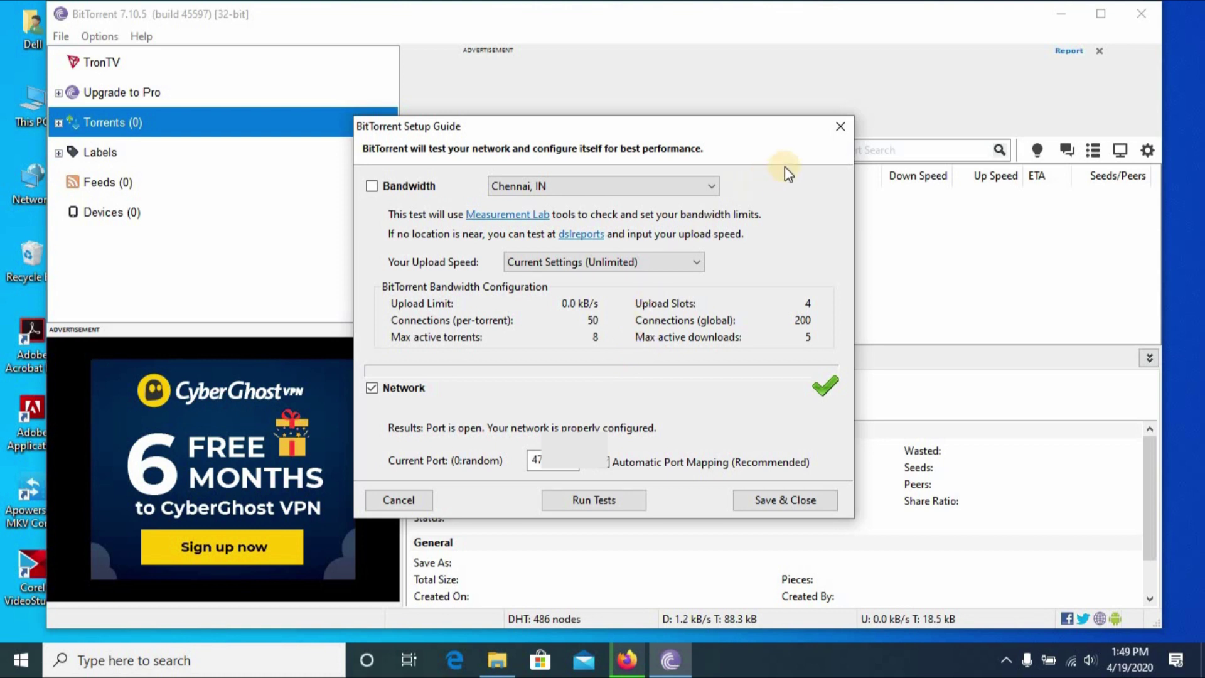
{"action": "left_click", "coordinate": [779, 500]}
Minimize BitTorrent, search 'cmd', and run Command Prompt as administrator.
{"action": "left_click", "coordinate": [1061, 14]}
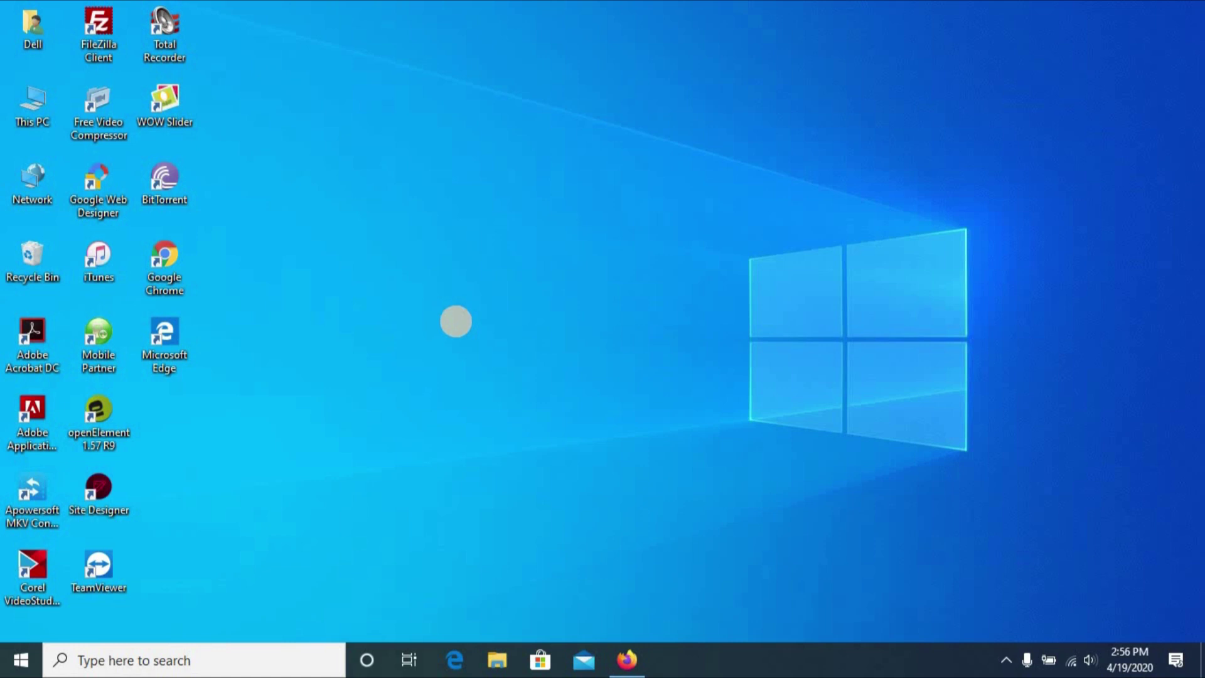
{"action": "left_click", "coordinate": [134, 659]}
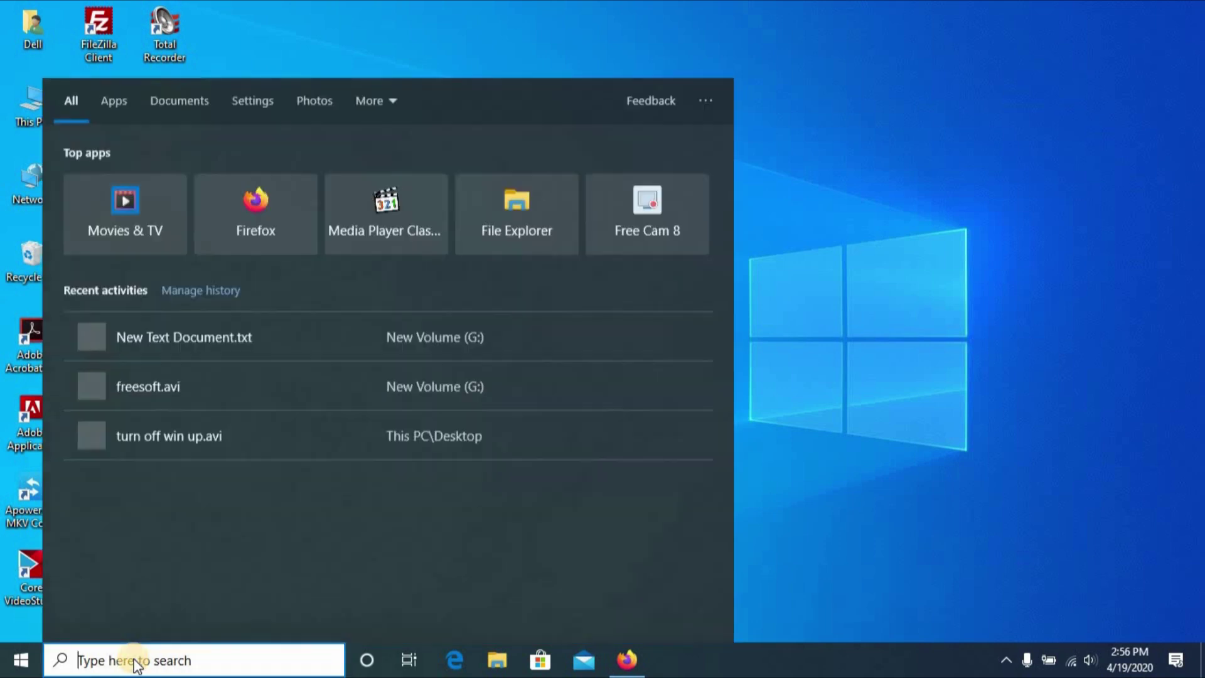
{"action": "type", "text": "cmd"}
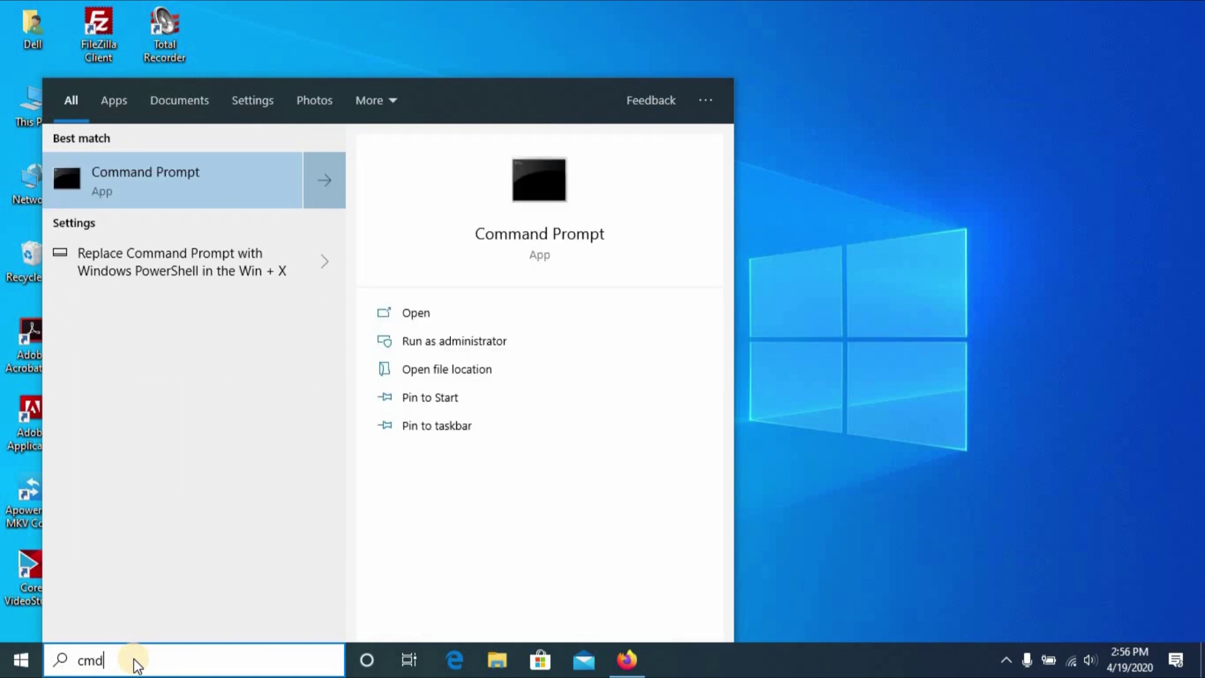
{"action": "right_click", "coordinate": [199, 178]}
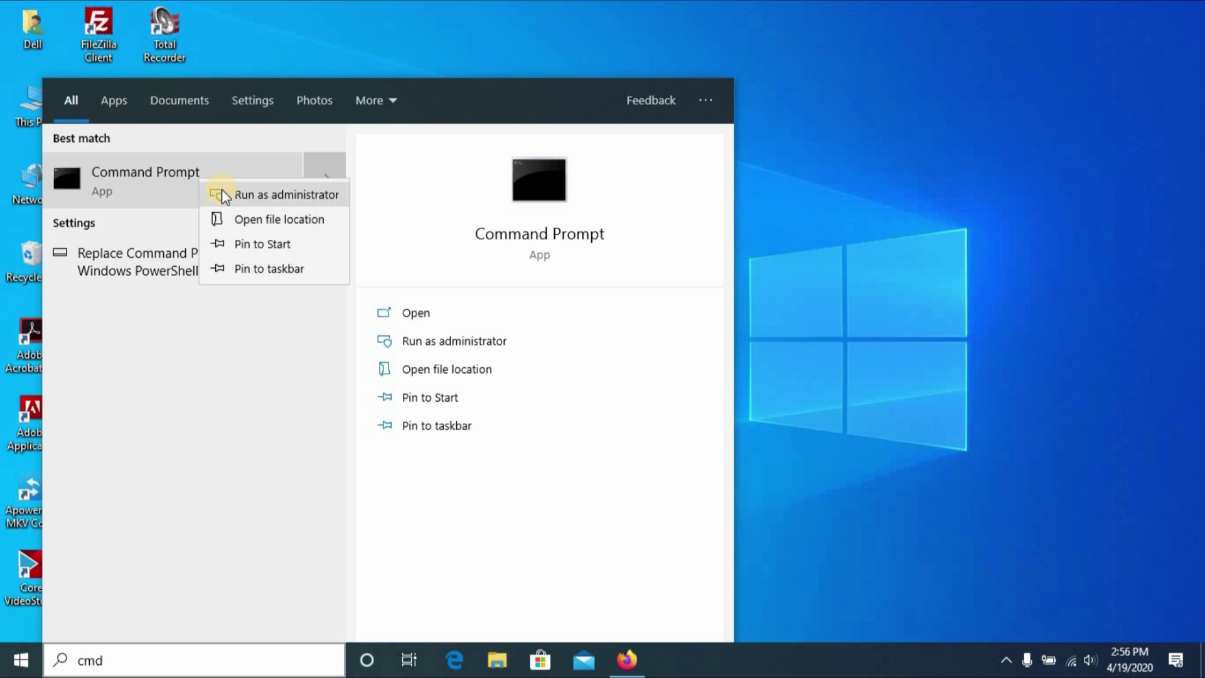
{"action": "left_click", "coordinate": [241, 202]}
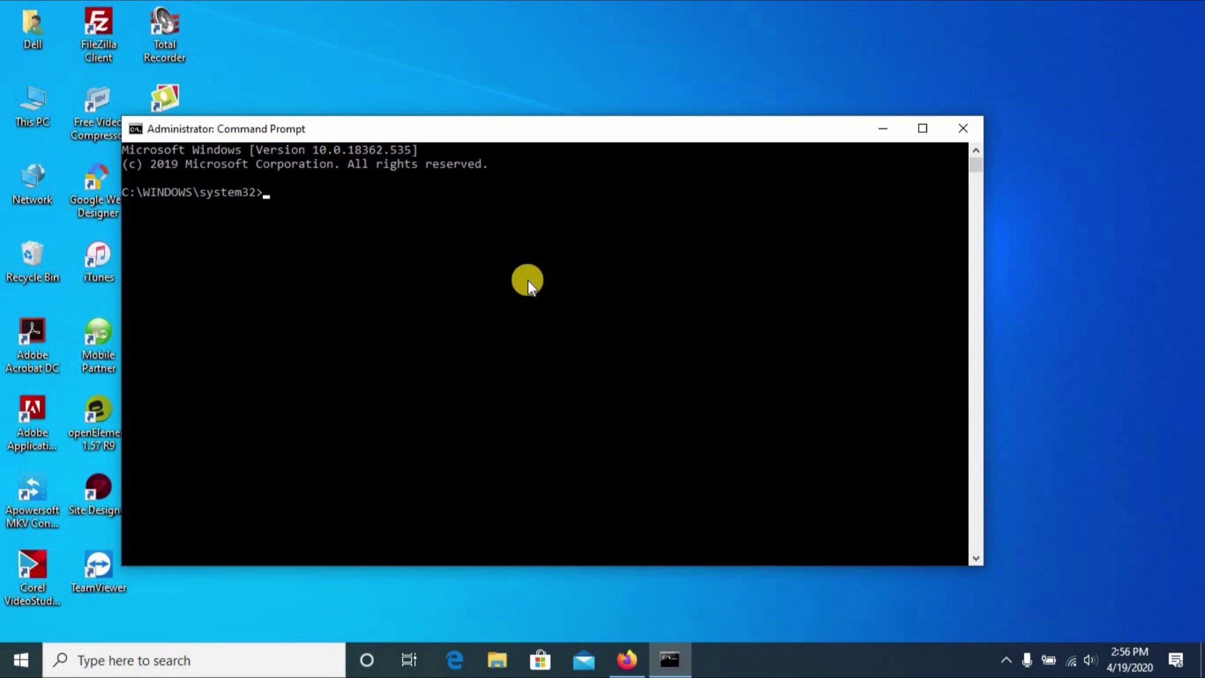
Run 'ipconfig /all' to list adapter details and the 192.168 default gateway.
{"action": "type", "text": "ip"}
{"action": "key", "text": "BackSpace"}
{"action": "key", "text": "BackSpace"}
{"action": "key", "text": "BackSpace"}
{"action": "type", "text": "ipconfig /all"}
{"action": "key", "text": "Return"}
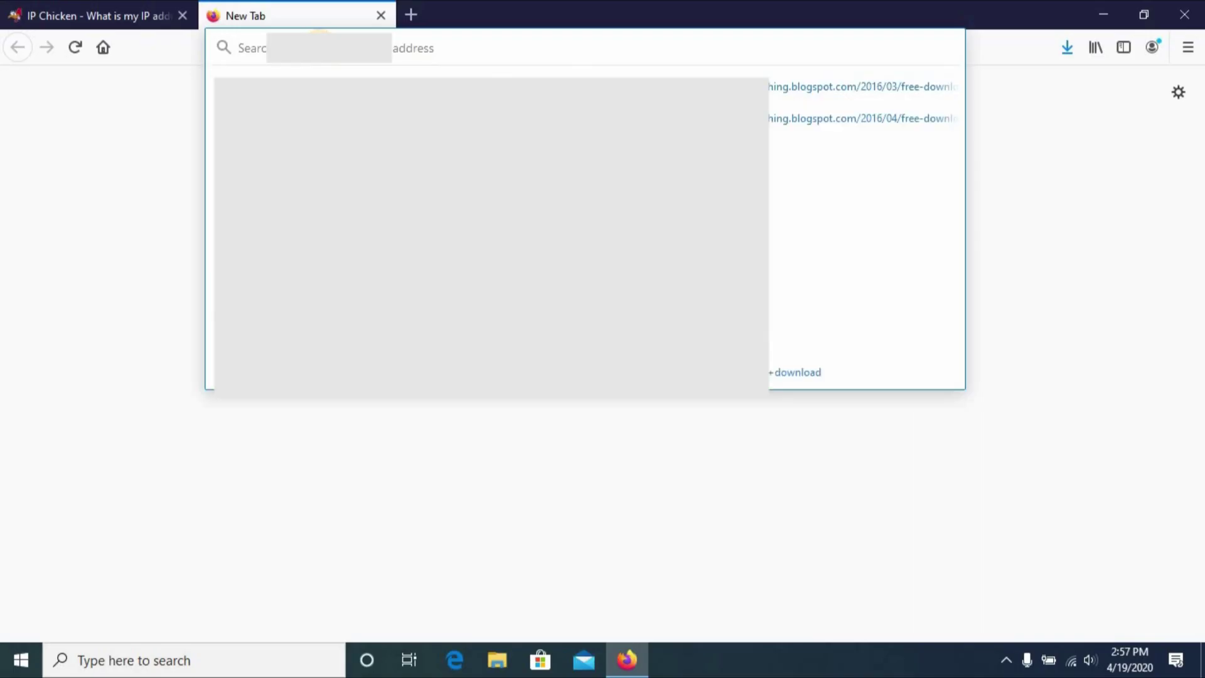
Load the router's gateway address in Firefox and open Connection Settings.
{"action": "type", "text": "192.1"}
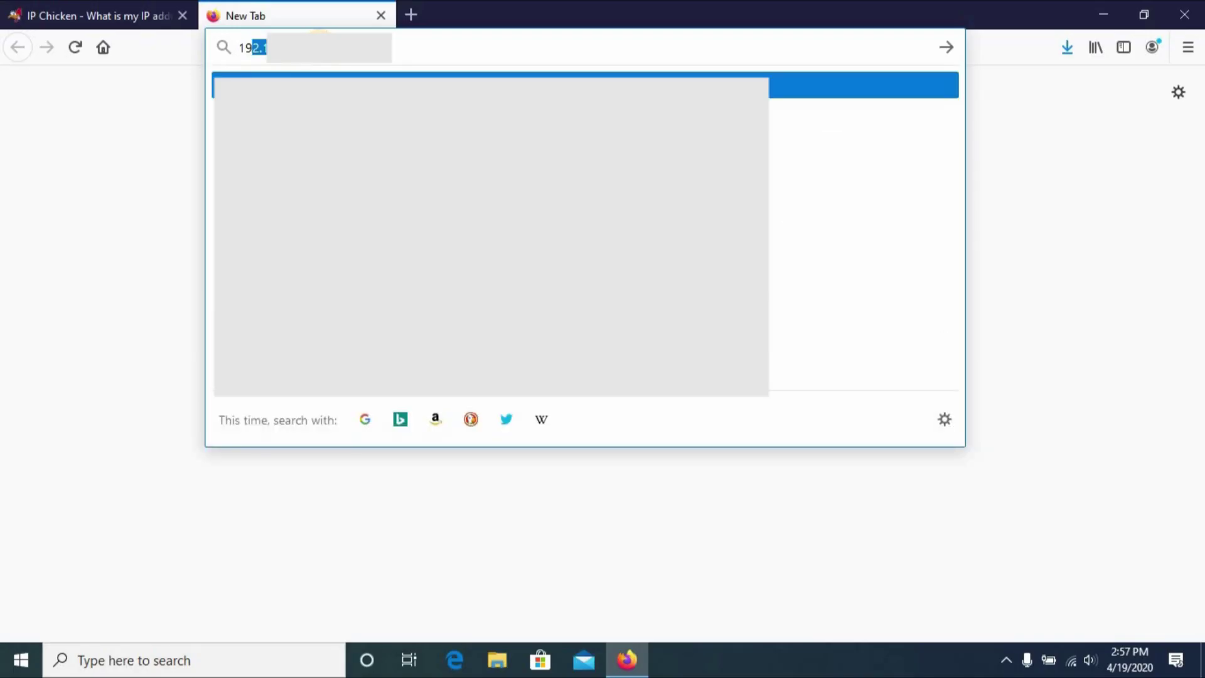
{"action": "key", "text": "Return"}
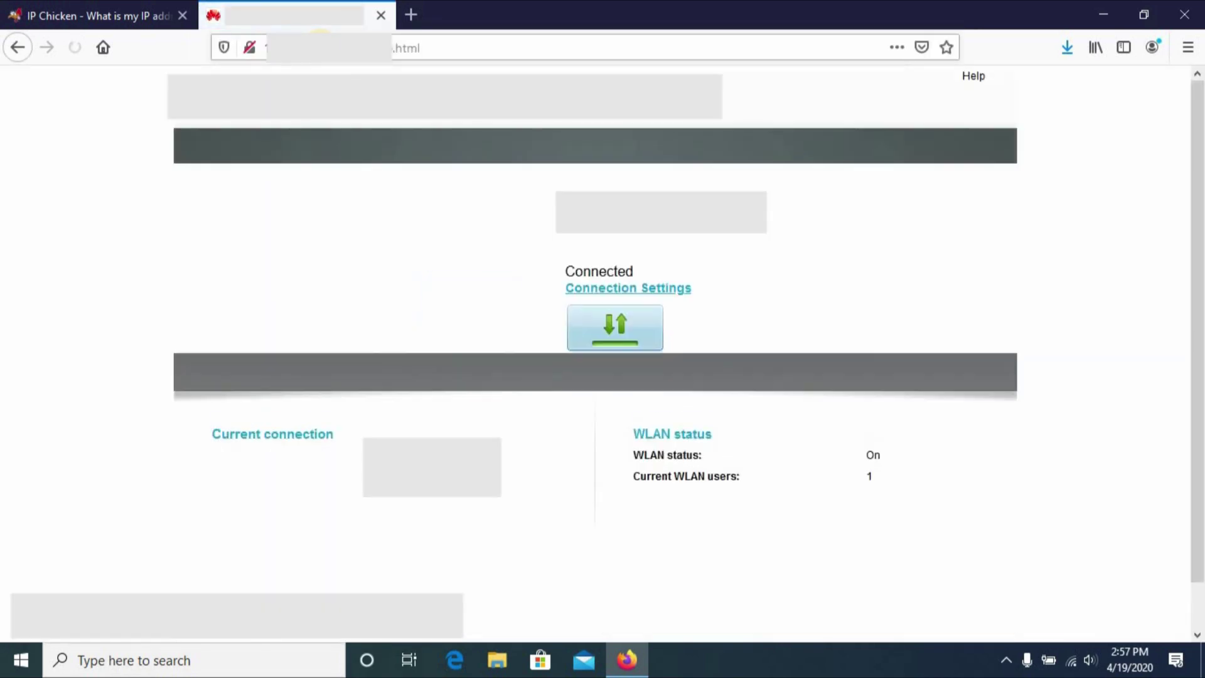
{"action": "left_click", "coordinate": [687, 284]}
Log in to the Huawei router admin with the administrator user name and password.
{"action": "type", "text": "admin"}
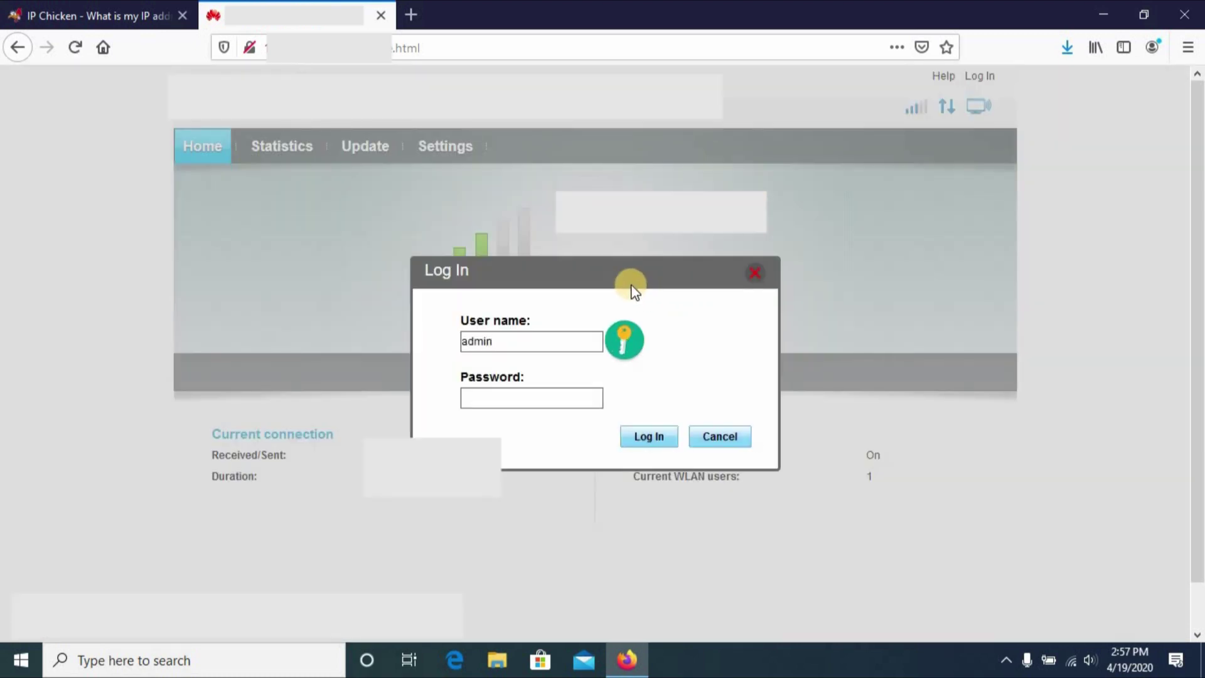
{"action": "key", "text": "Tab"}
{"action": "type", "text": "123"}
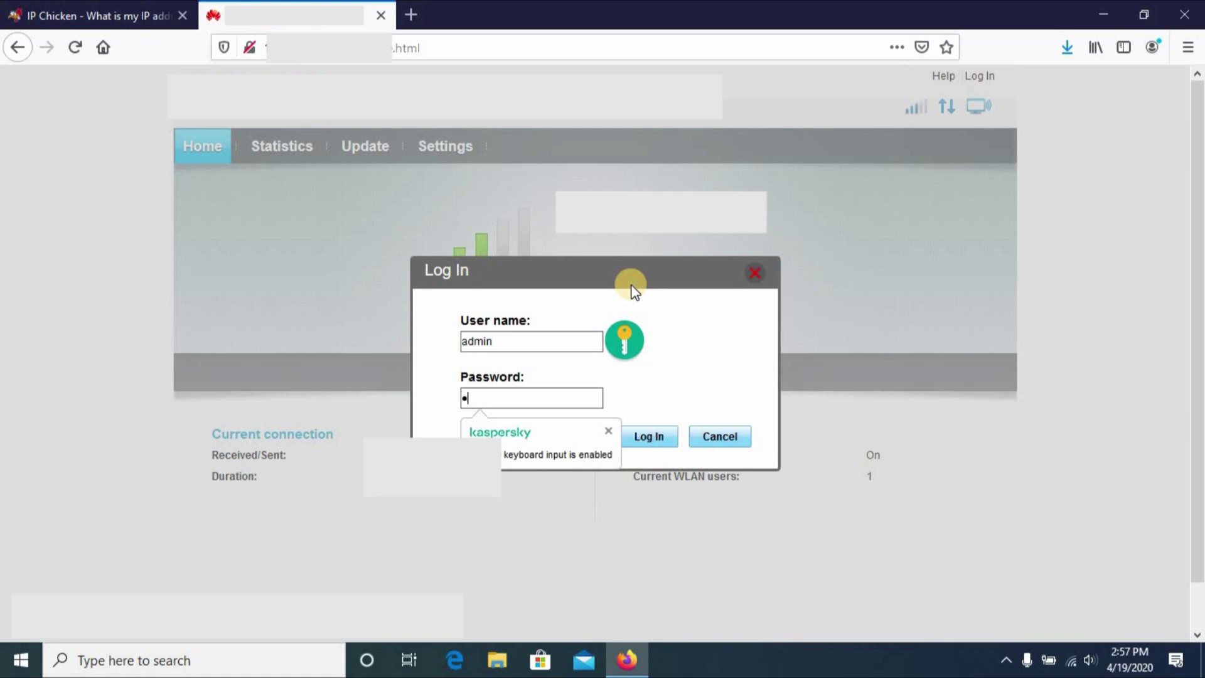
{"action": "type", "text": "4567890"}
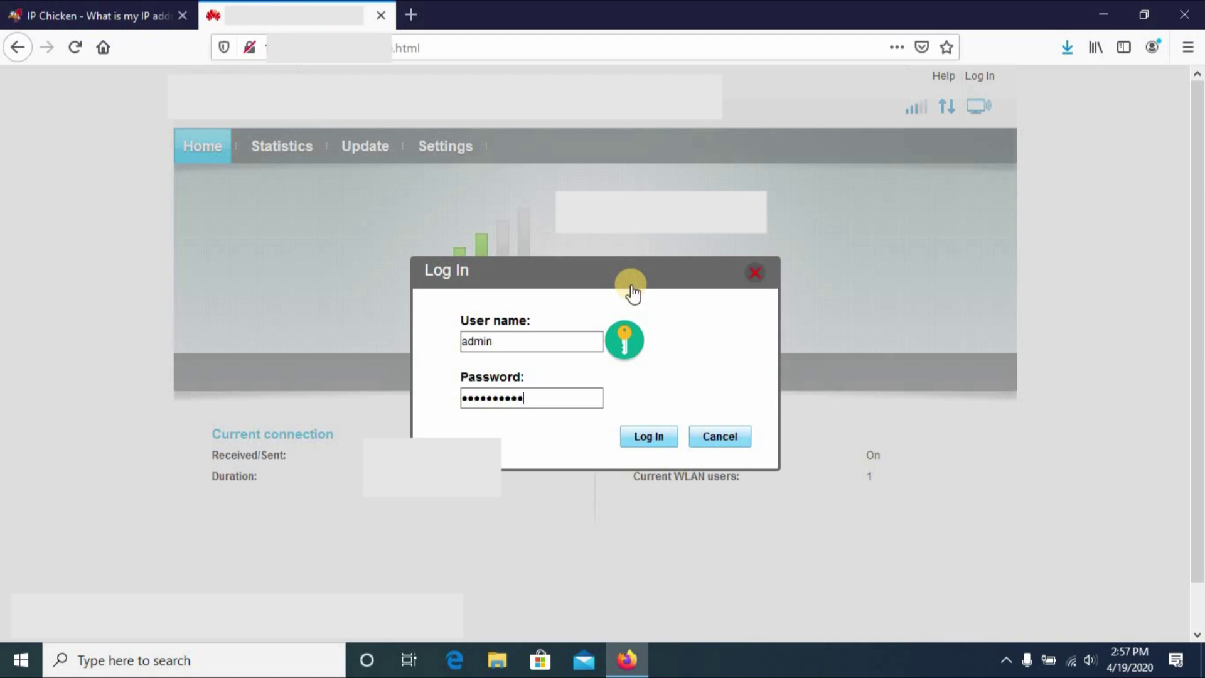
{"action": "key", "text": "Return"}
{"action": "left_click", "coordinate": [632, 290]}
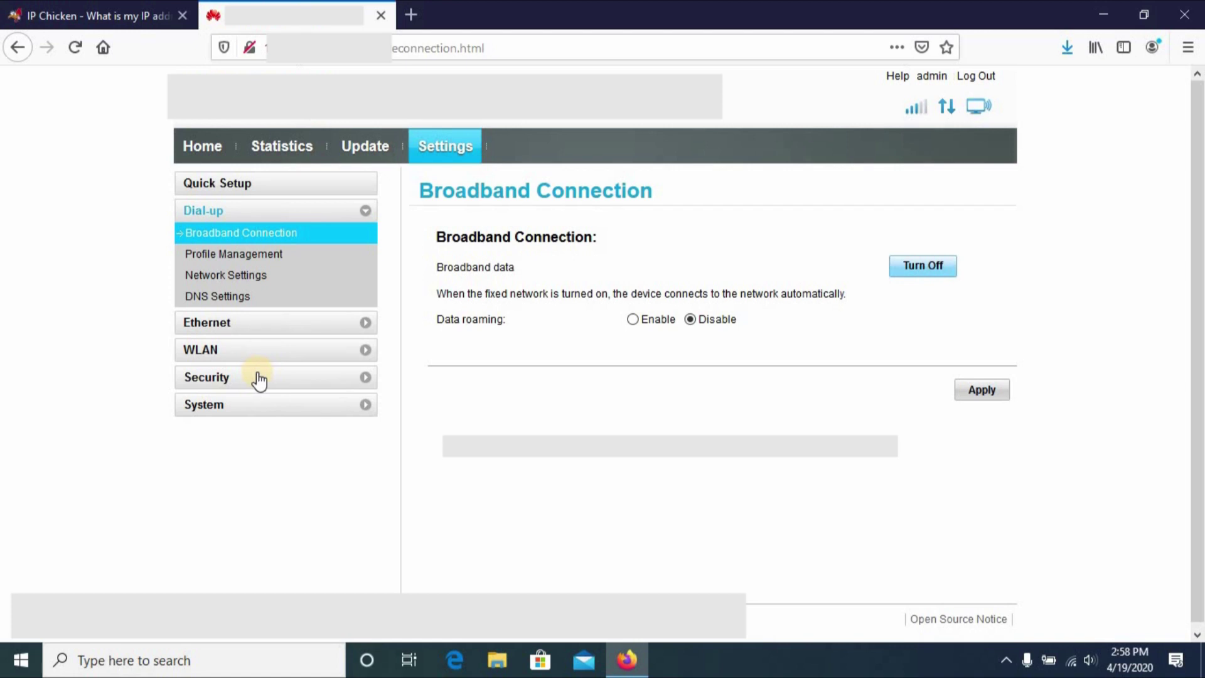
Add a new port forwarding rule named Torrent under Security > Port Forwarding.
{"action": "left_click", "coordinate": [257, 374]}
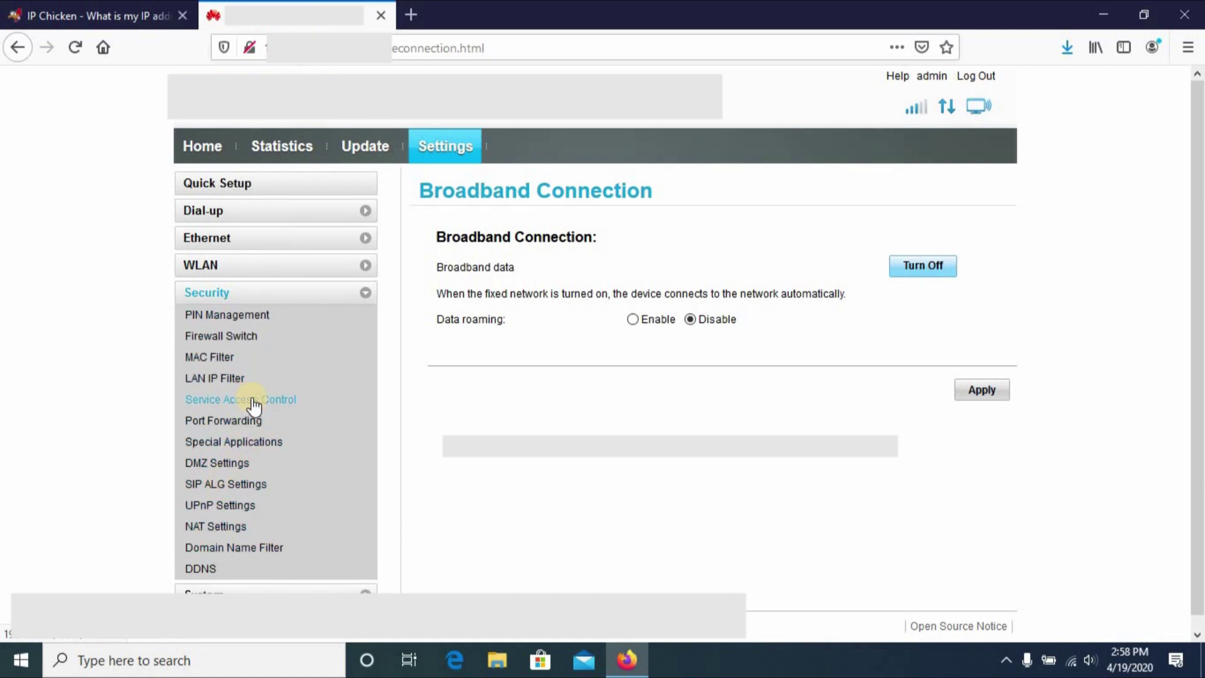
{"action": "left_click", "coordinate": [241, 420]}
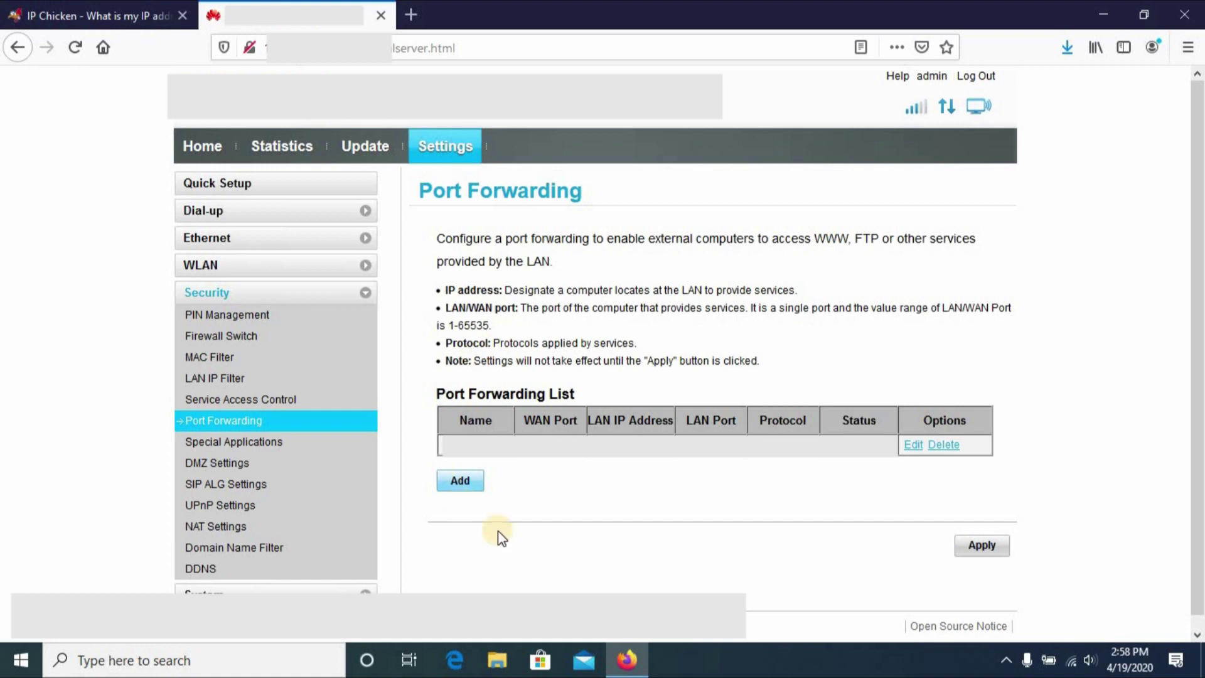
{"action": "left_click", "coordinate": [461, 481]}
{"action": "type", "text": "Torrent"}
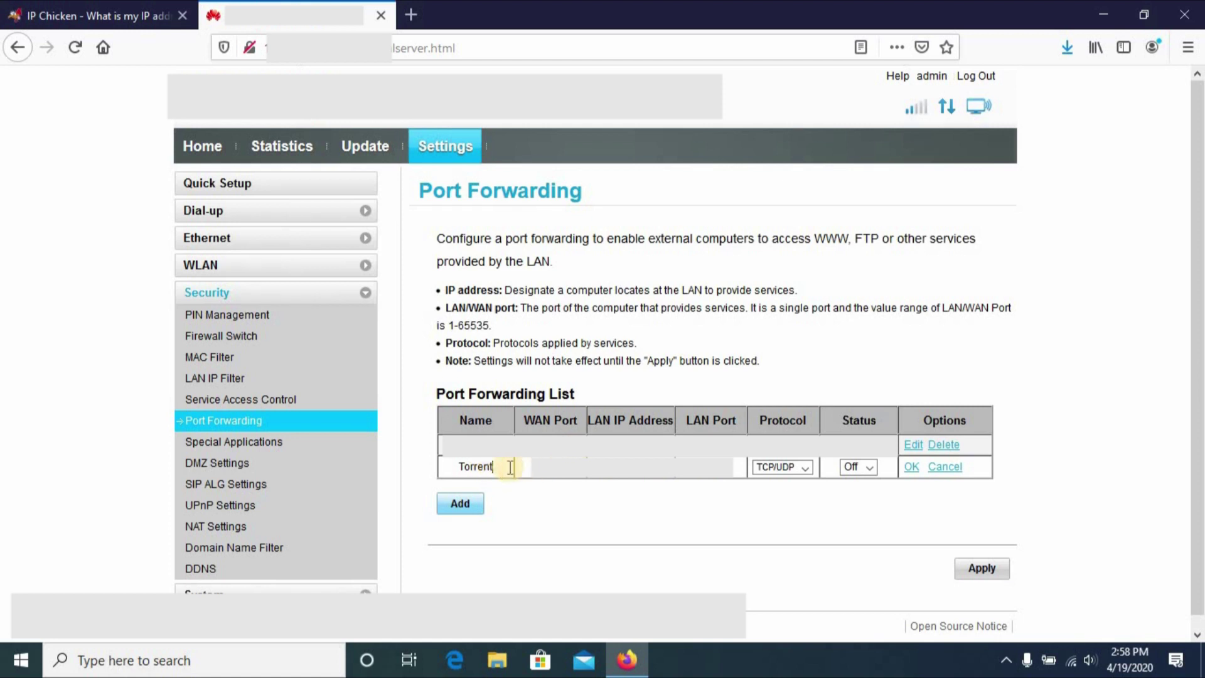
Confirm the Torrent name and begin entering 192 in the rule's WAN port field.
{"action": "left_click_drag", "start_coordinate": [493, 467], "coordinate": [444, 468]}
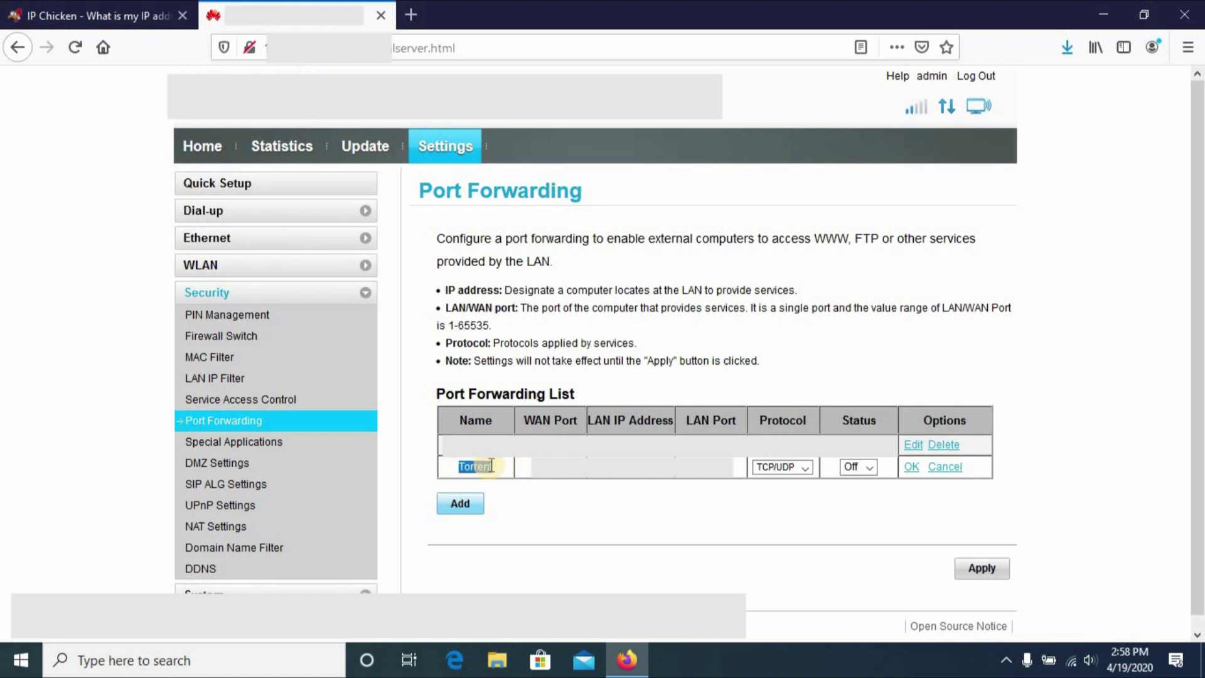
{"action": "left_click", "coordinate": [571, 470]}
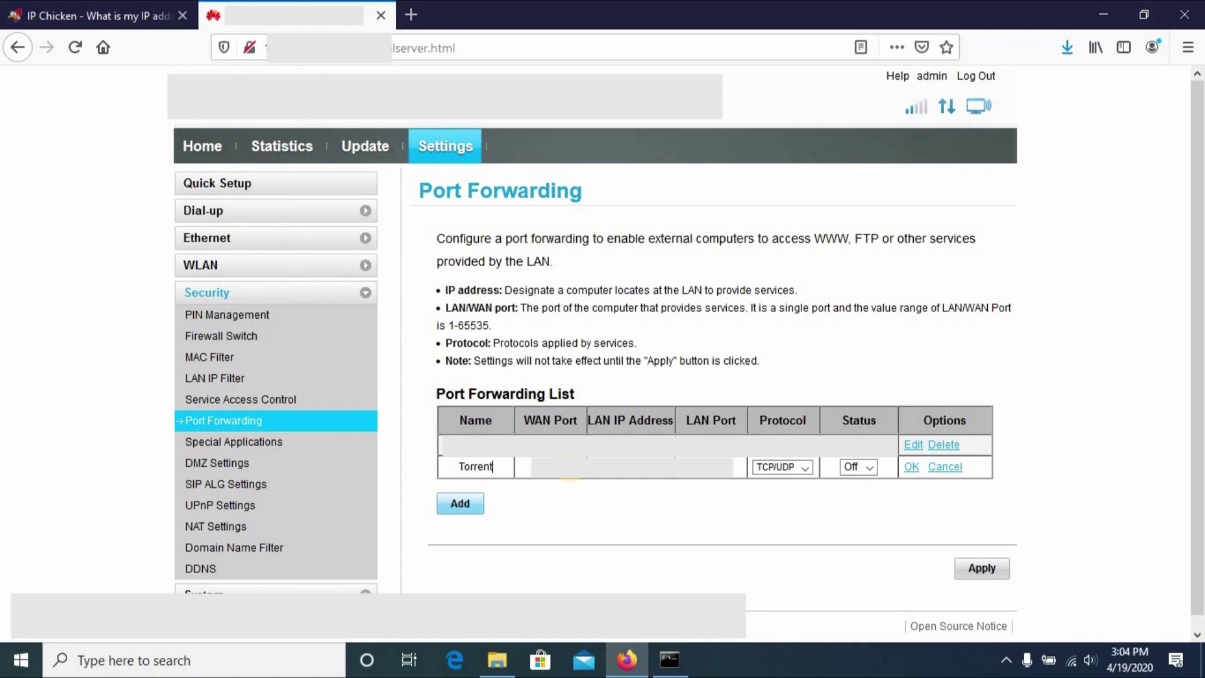
{"action": "left_click", "coordinate": [528, 467]}
{"action": "type", "text": "192"}
Set the Torrent rule to TCP/UDP with status On, confirm it, and apply the settings.
{"action": "left_click", "coordinate": [794, 469]}
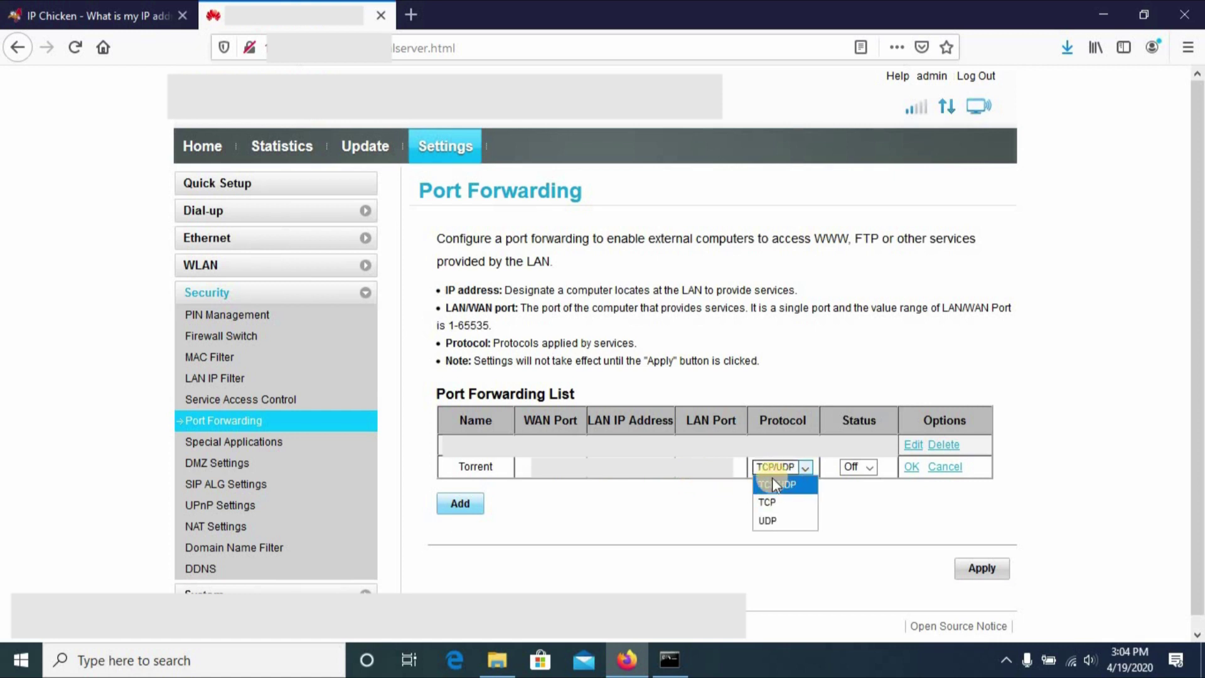
{"action": "left_click", "coordinate": [785, 481]}
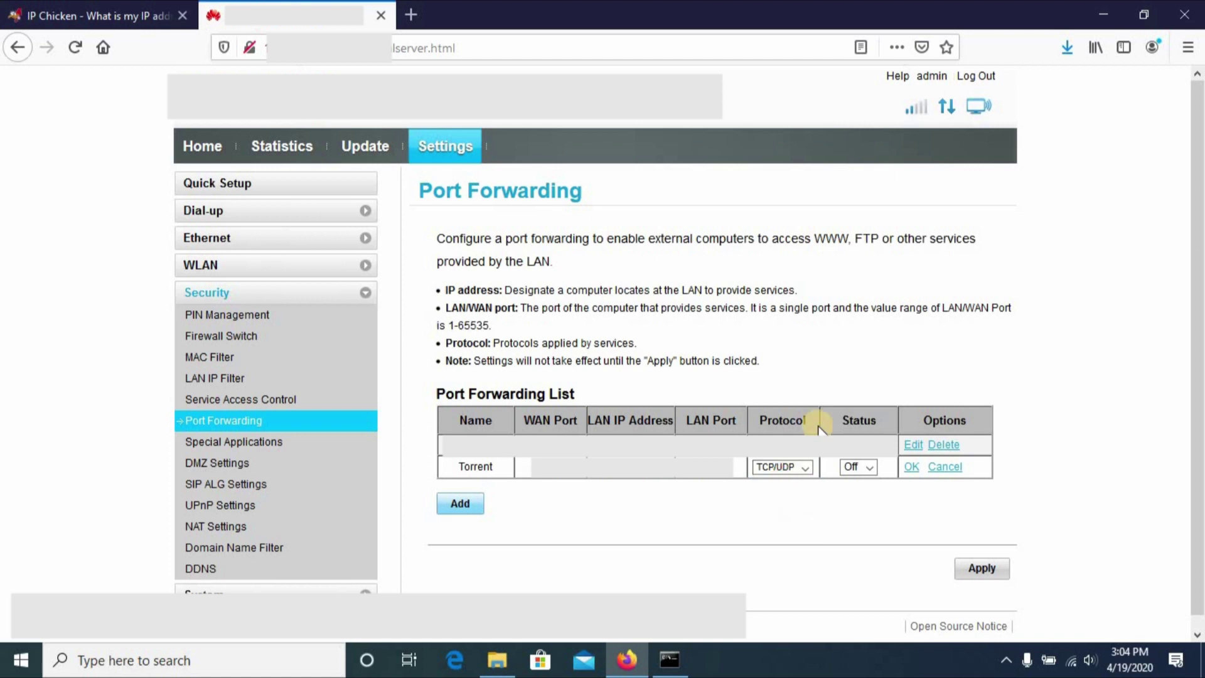
{"action": "left_click", "coordinate": [873, 466]}
{"action": "left_click", "coordinate": [858, 496]}
{"action": "left_click", "coordinate": [913, 468]}
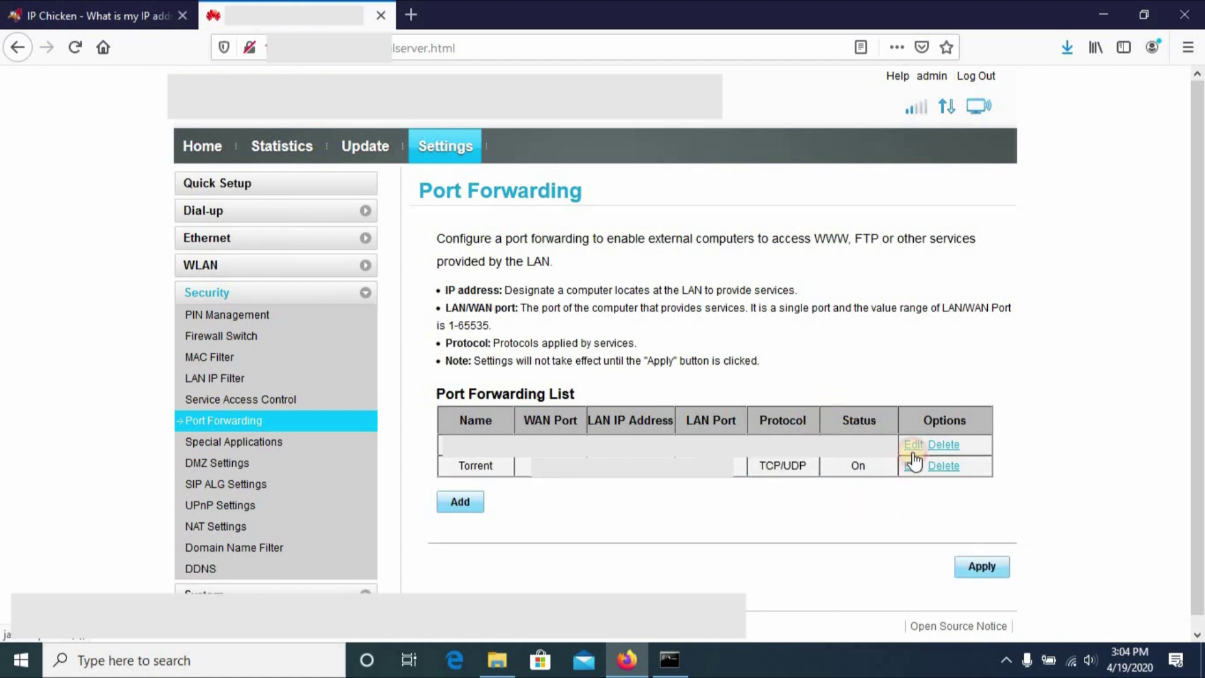
{"action": "left_click", "coordinate": [973, 576]}
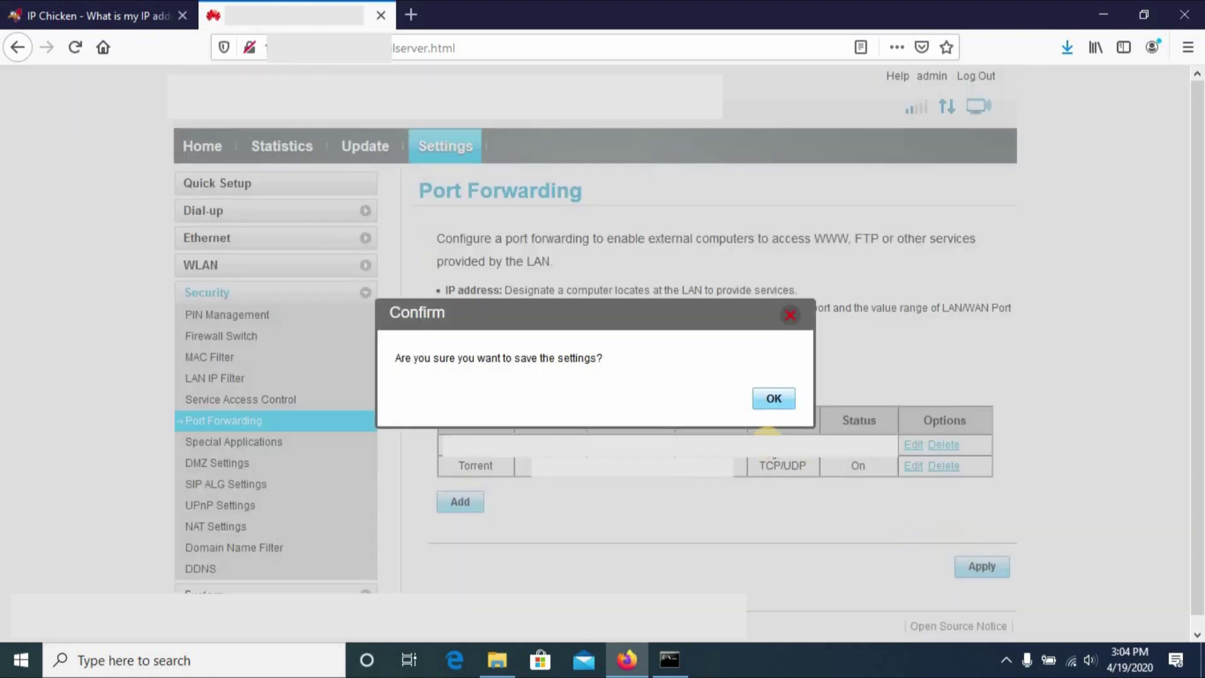
{"action": "left_click", "coordinate": [773, 399]}
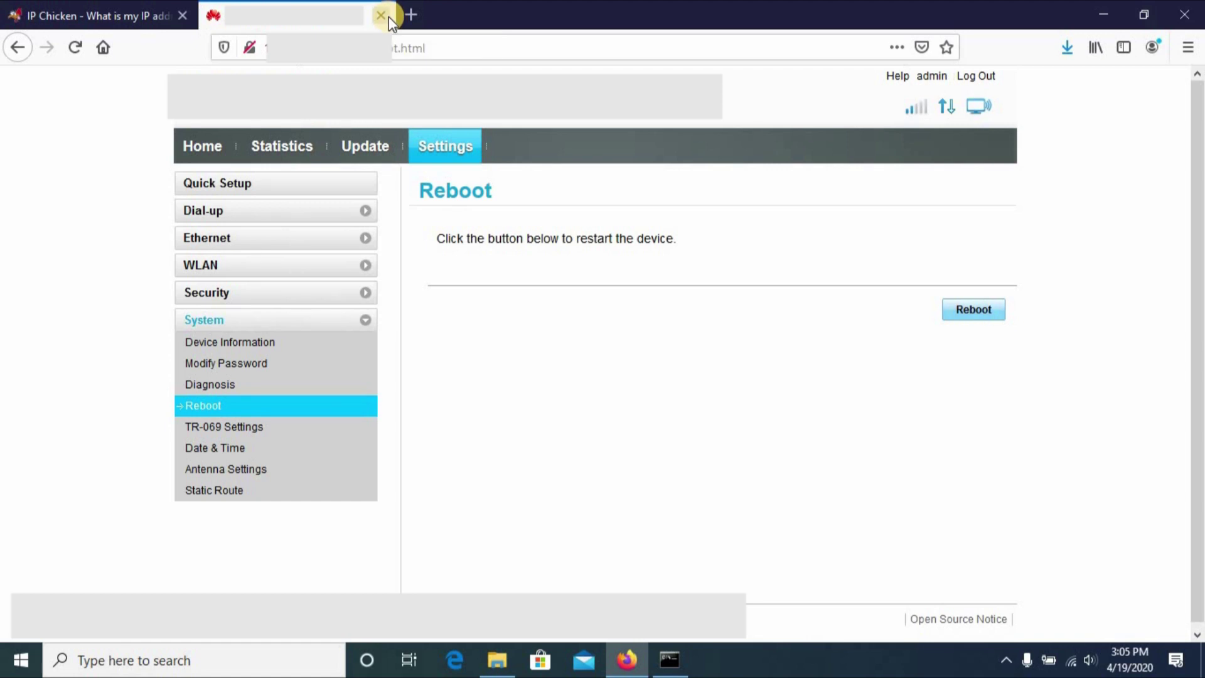
Close Firefox and open BitTorrent's Preferences from the Options menu.
{"action": "left_click", "coordinate": [1193, 11]}
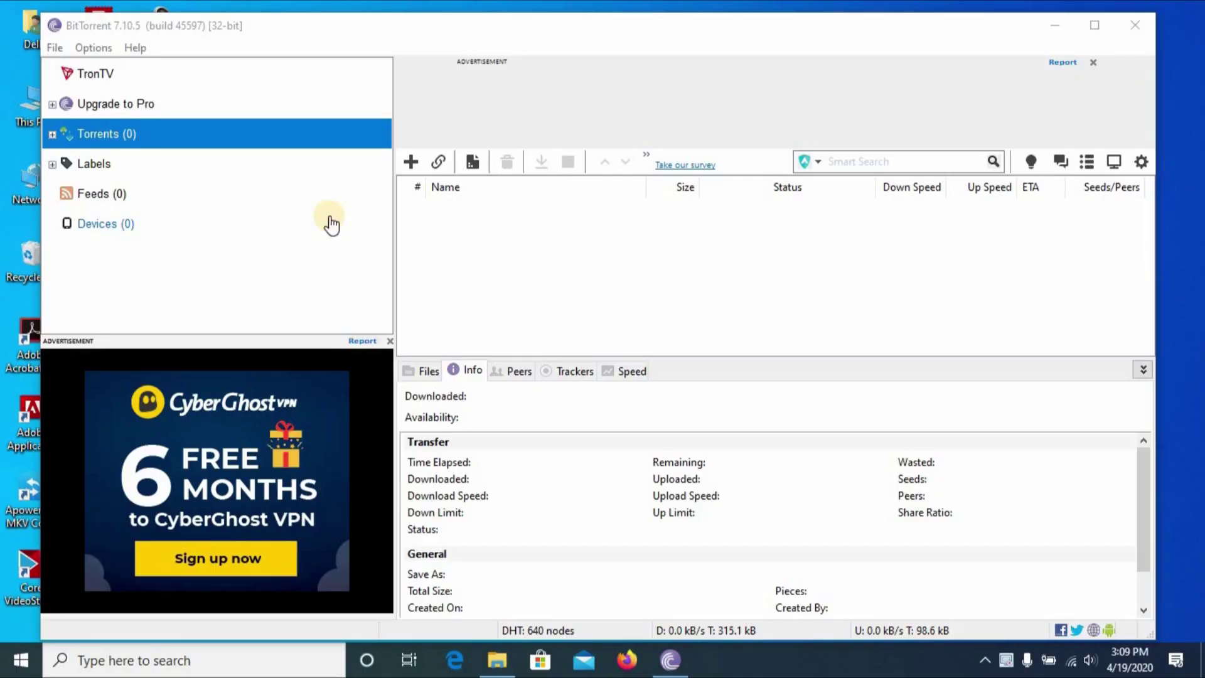
{"action": "left_click", "coordinate": [94, 48]}
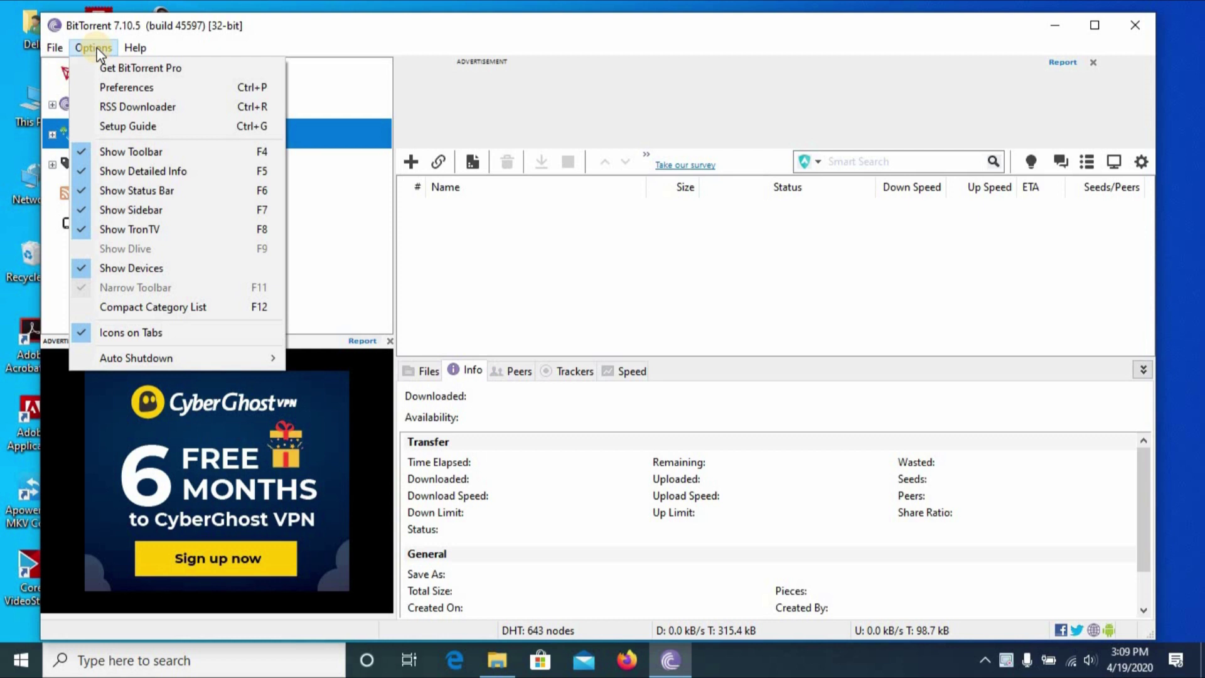
{"action": "left_click", "coordinate": [162, 89]}
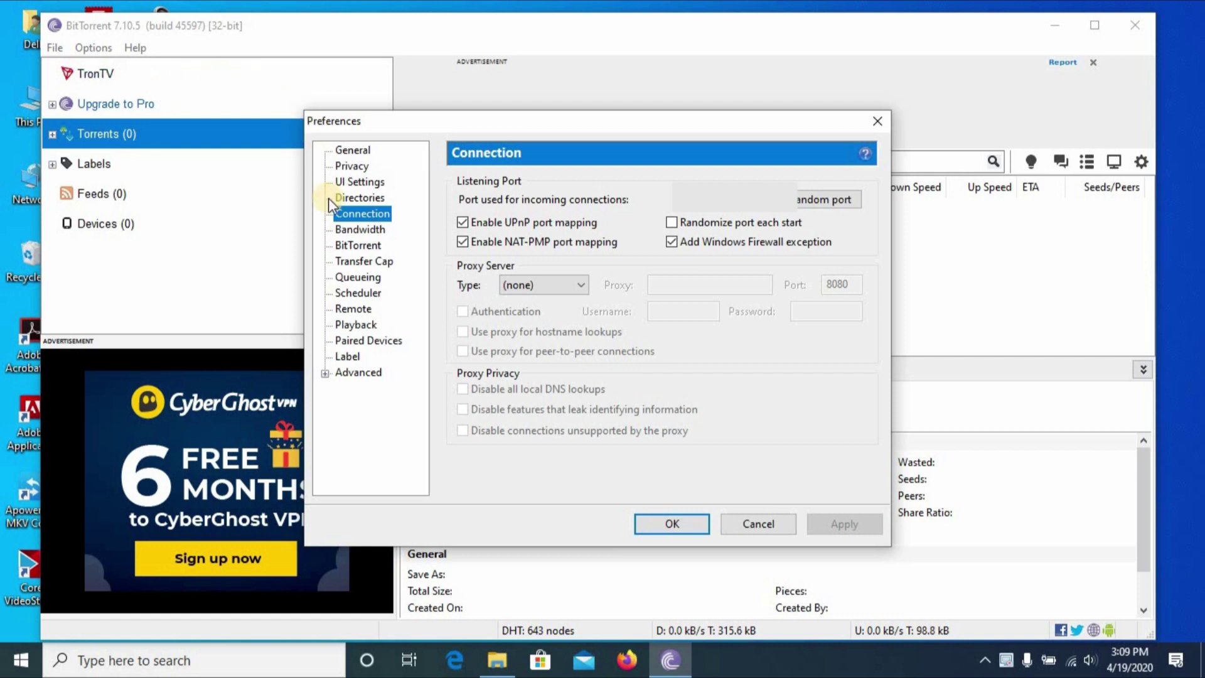
Filter Advanced settings by 'spo' and set offers.sponsored_torrent_offer_enabled to false.
{"action": "left_click", "coordinate": [370, 377]}
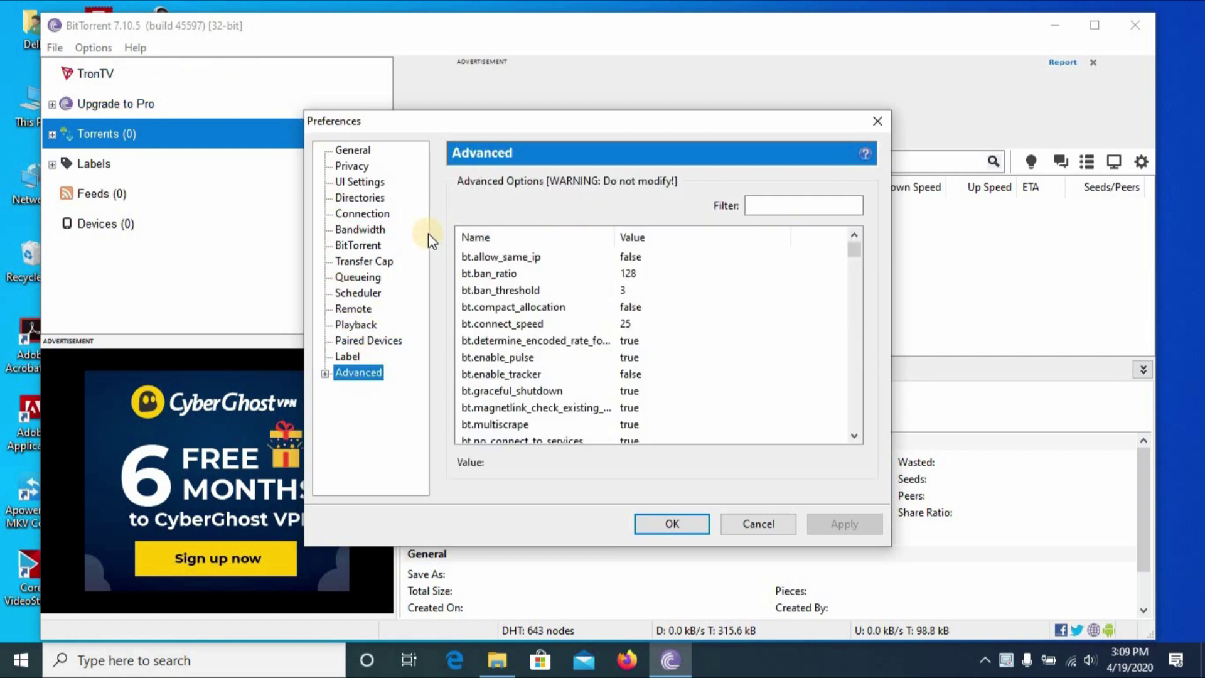
{"action": "left_click", "coordinate": [774, 205]}
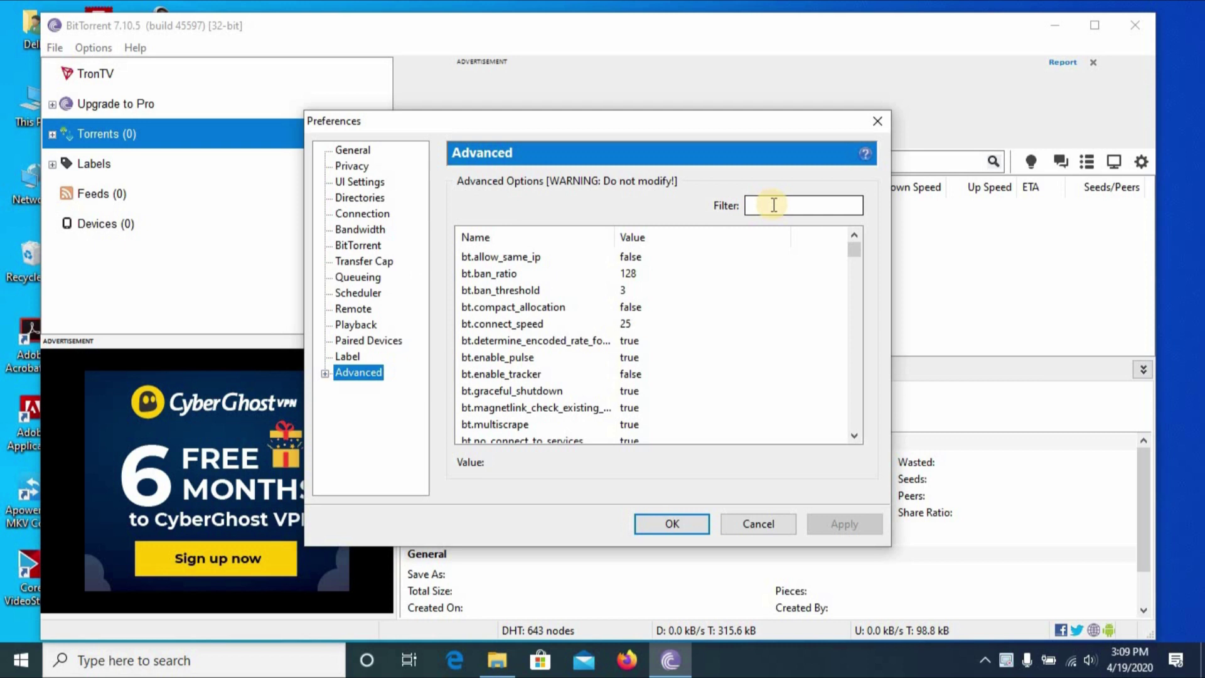
{"action": "left_click", "coordinate": [774, 205]}
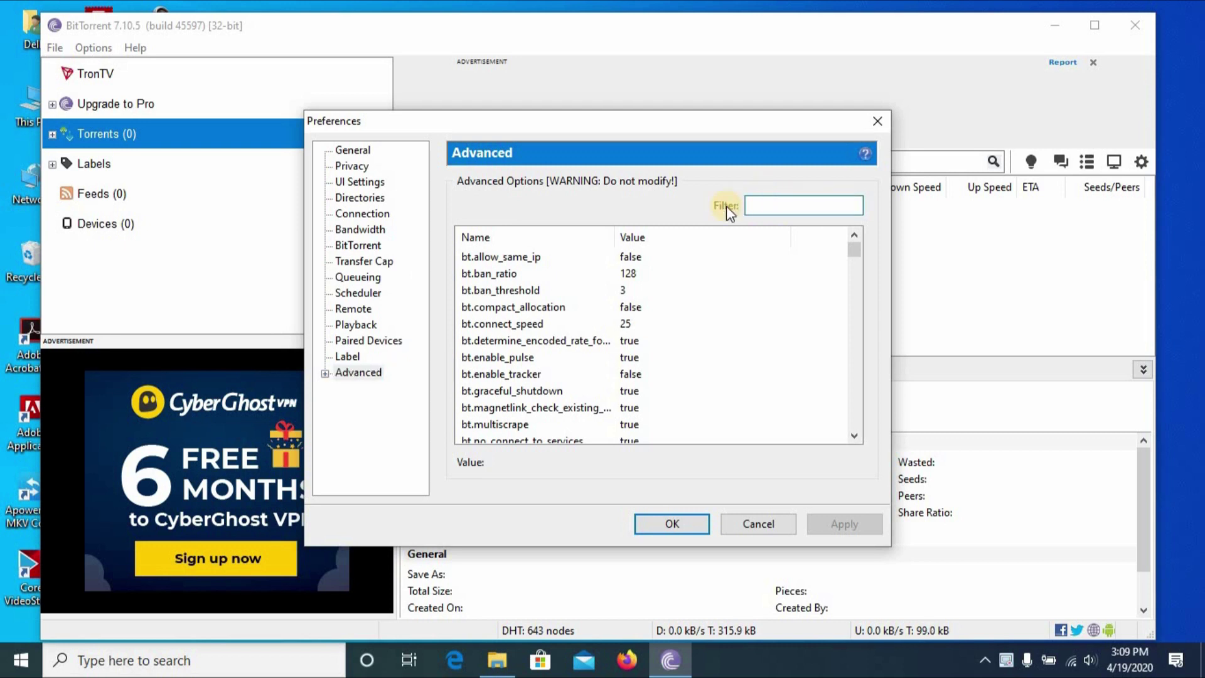
{"action": "left_click", "coordinate": [325, 375]}
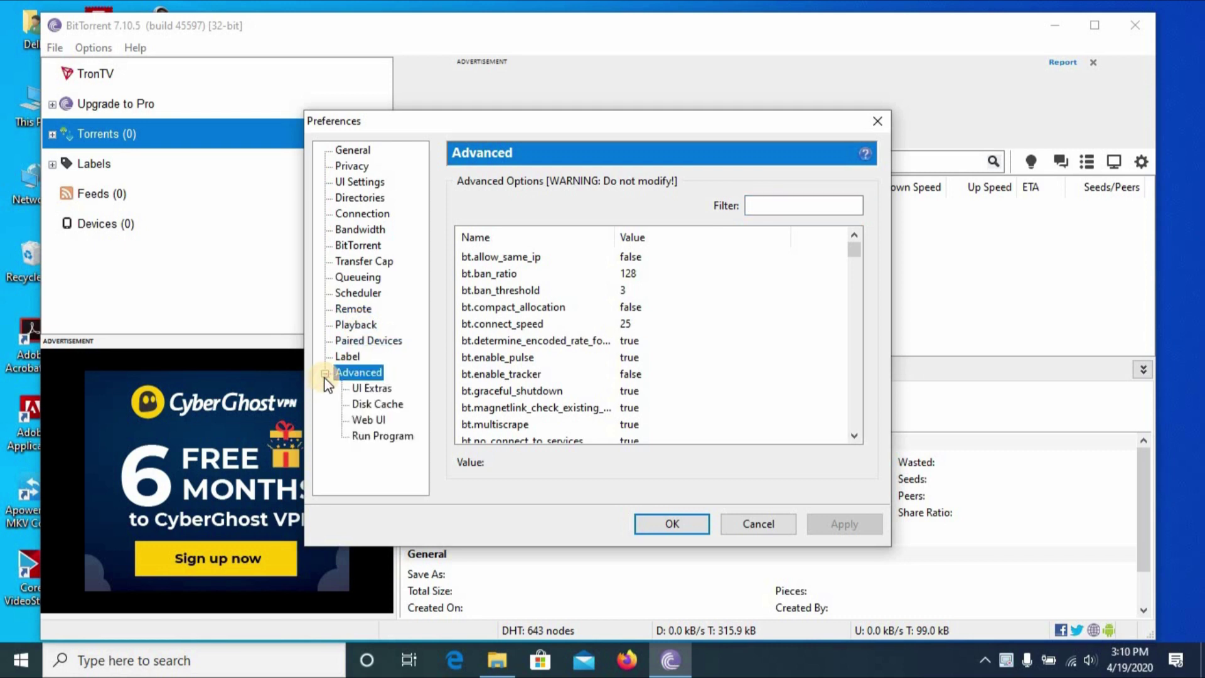
{"action": "left_click", "coordinate": [757, 205]}
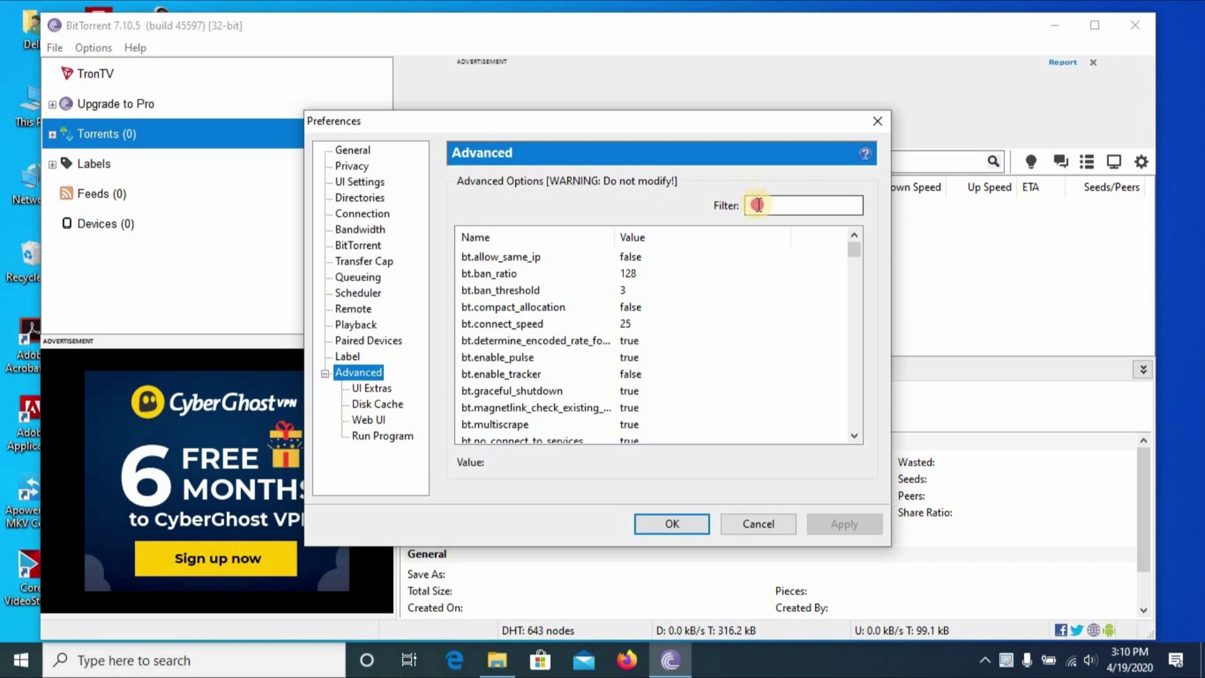
{"action": "type", "text": "spo"}
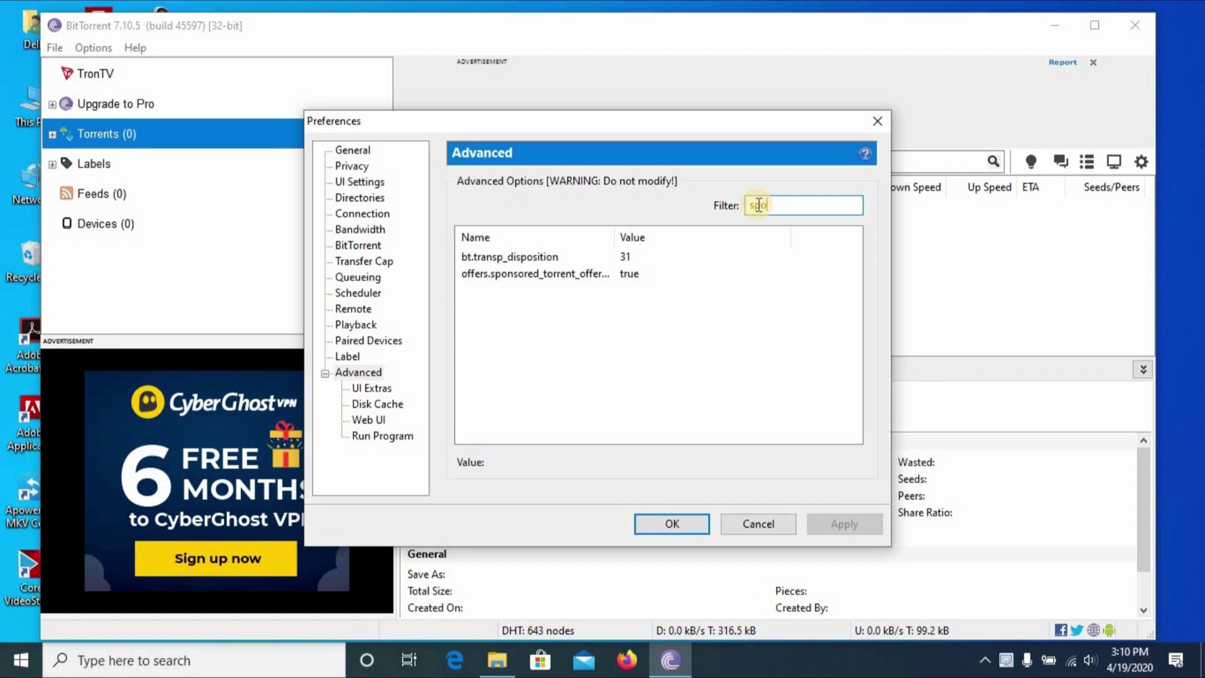
{"action": "left_click", "coordinate": [593, 274]}
{"action": "left_click", "coordinate": [624, 464]}
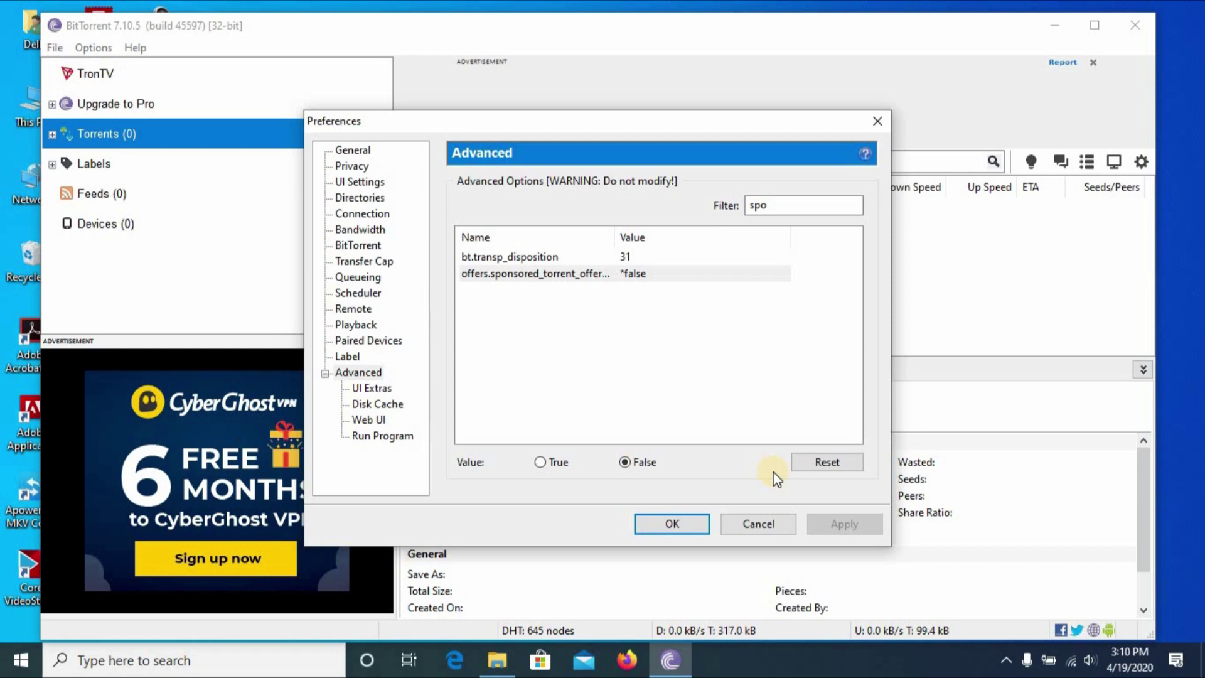
Replace the Advanced filter text with 'gui.s'.
{"action": "left_click", "coordinate": [799, 202]}
{"action": "left_click_drag", "start_coordinate": [728, 206], "coordinate": [735, 213]}
{"action": "type", "text": "gui"}
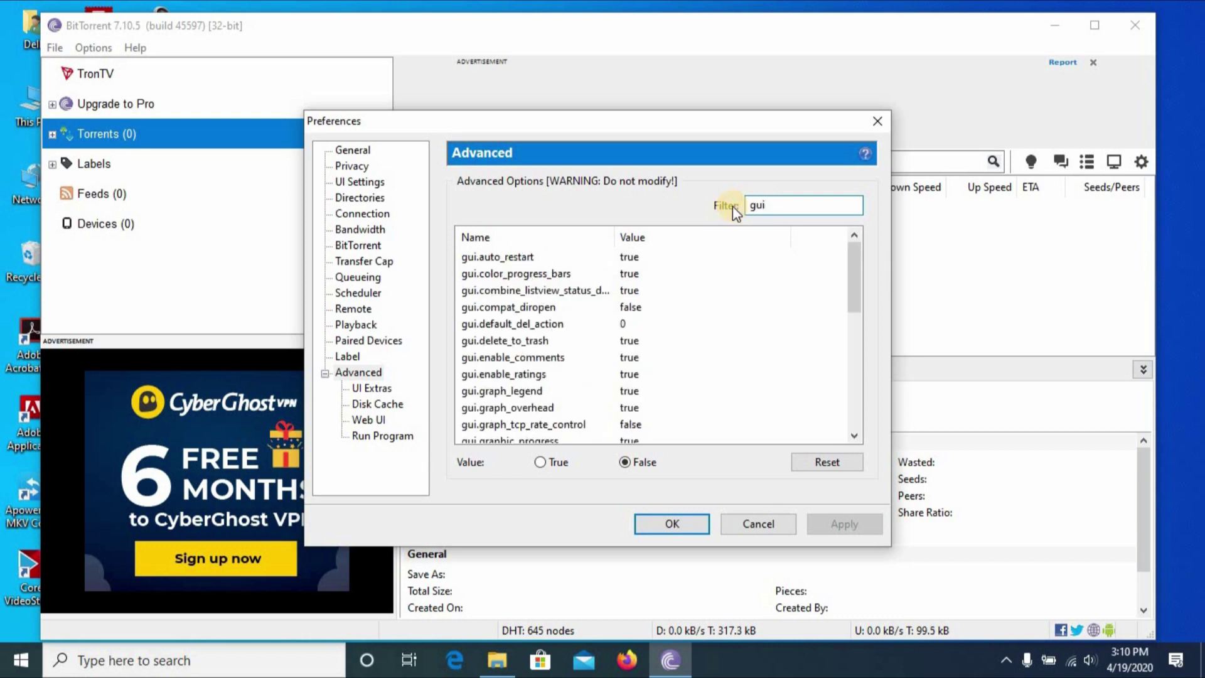
{"action": "type", "text": ".s"}
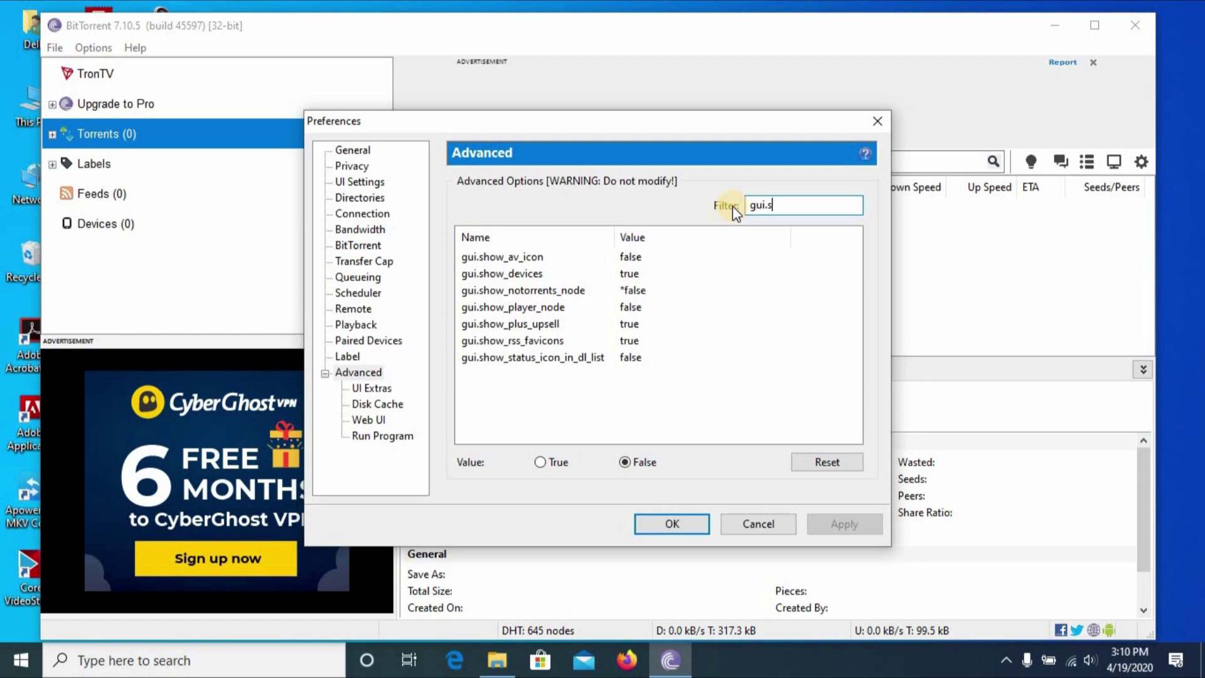
Set gui.show_plus_upsell to false, then refilter the list by 'gui.show'.
{"action": "left_click", "coordinate": [525, 324]}
{"action": "left_click", "coordinate": [624, 462]}
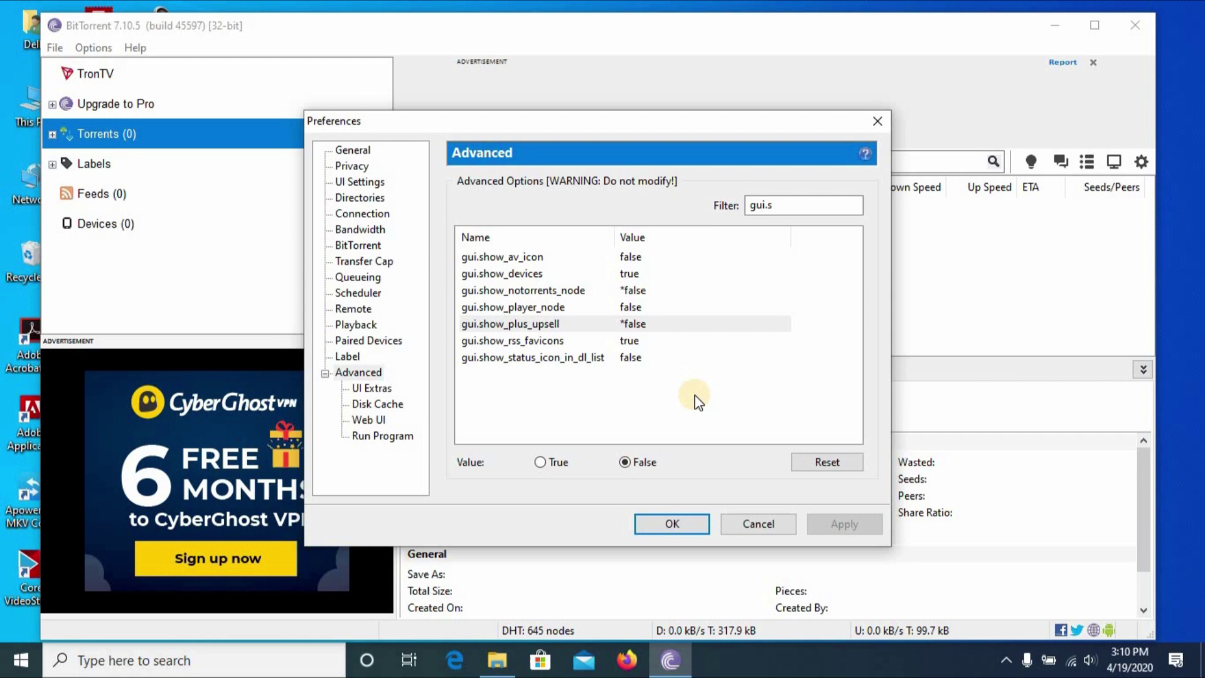
{"action": "left_click_drag", "start_coordinate": [839, 206], "coordinate": [706, 203]}
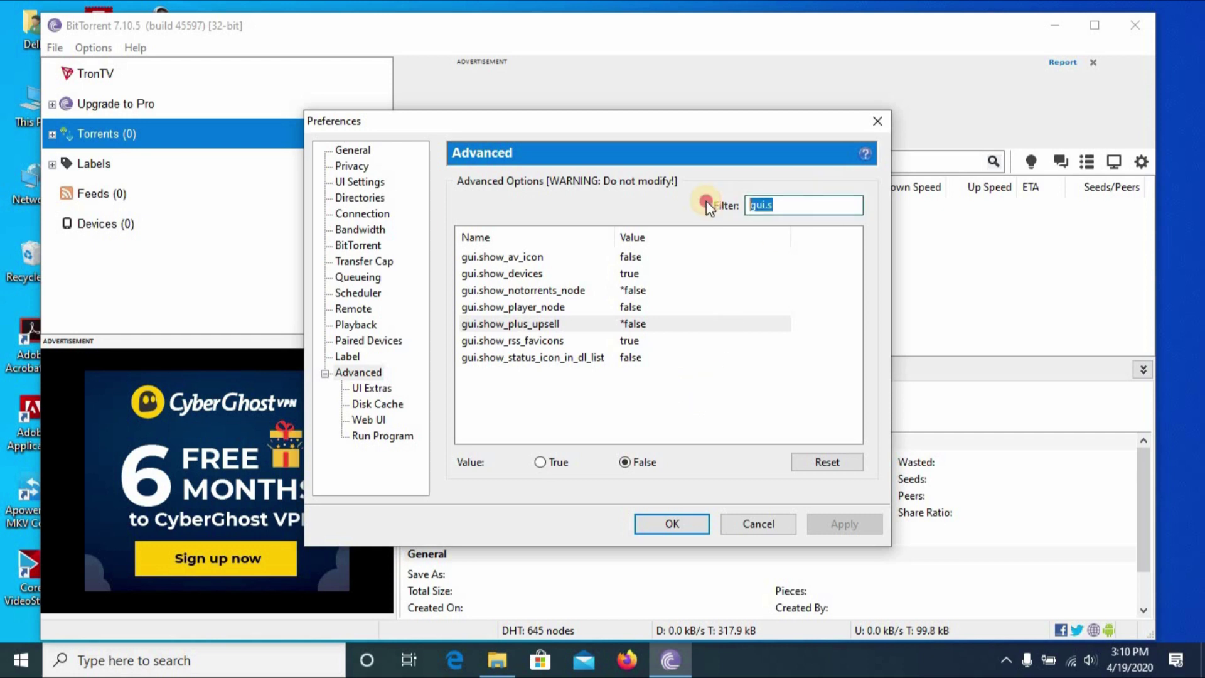
{"action": "type", "text": "of"}
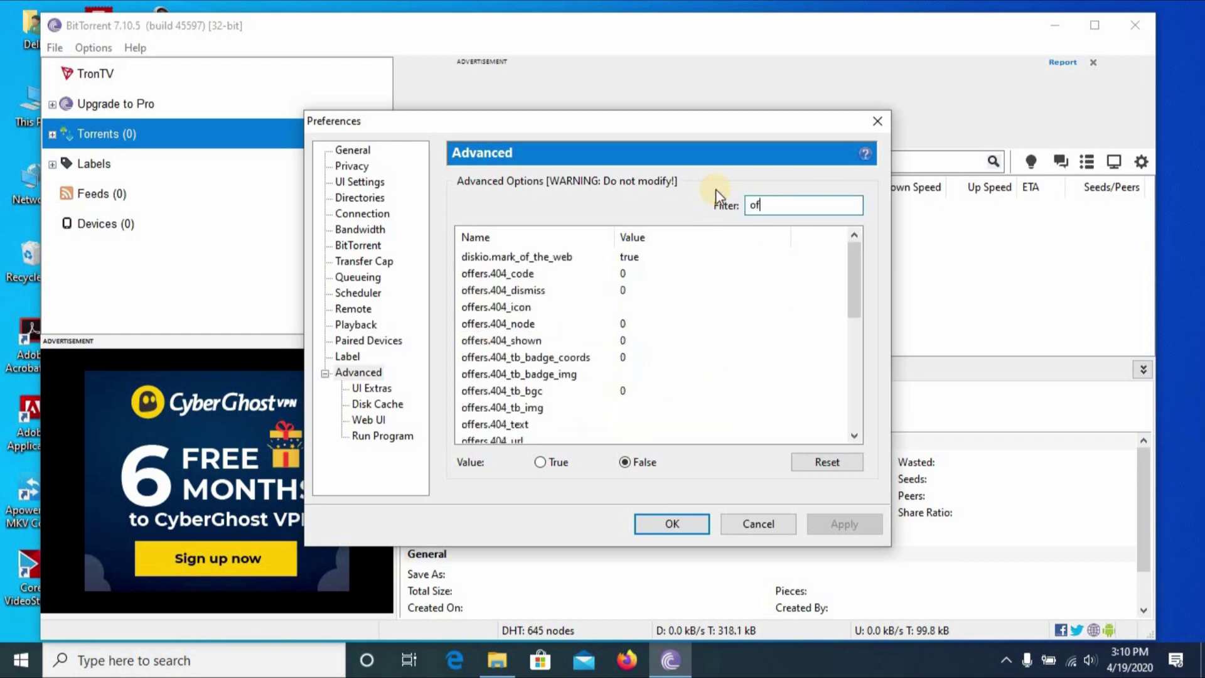
{"action": "type", "text": "f"}
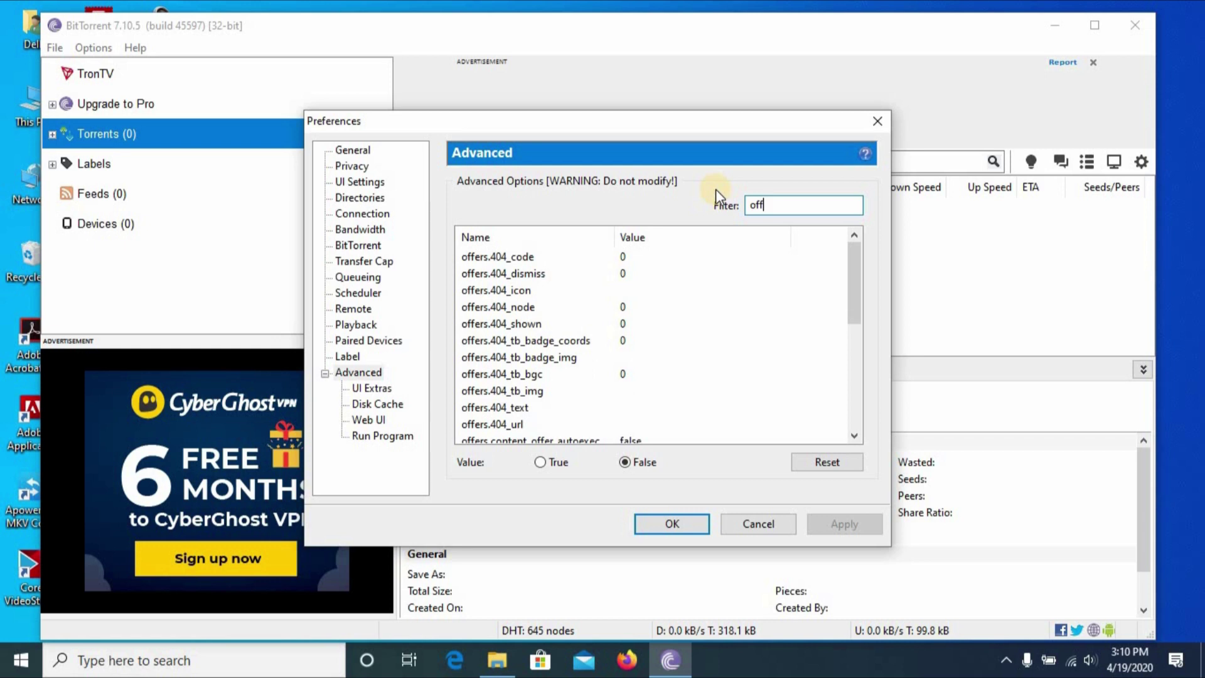
{"action": "type", "text": "ers.s"}
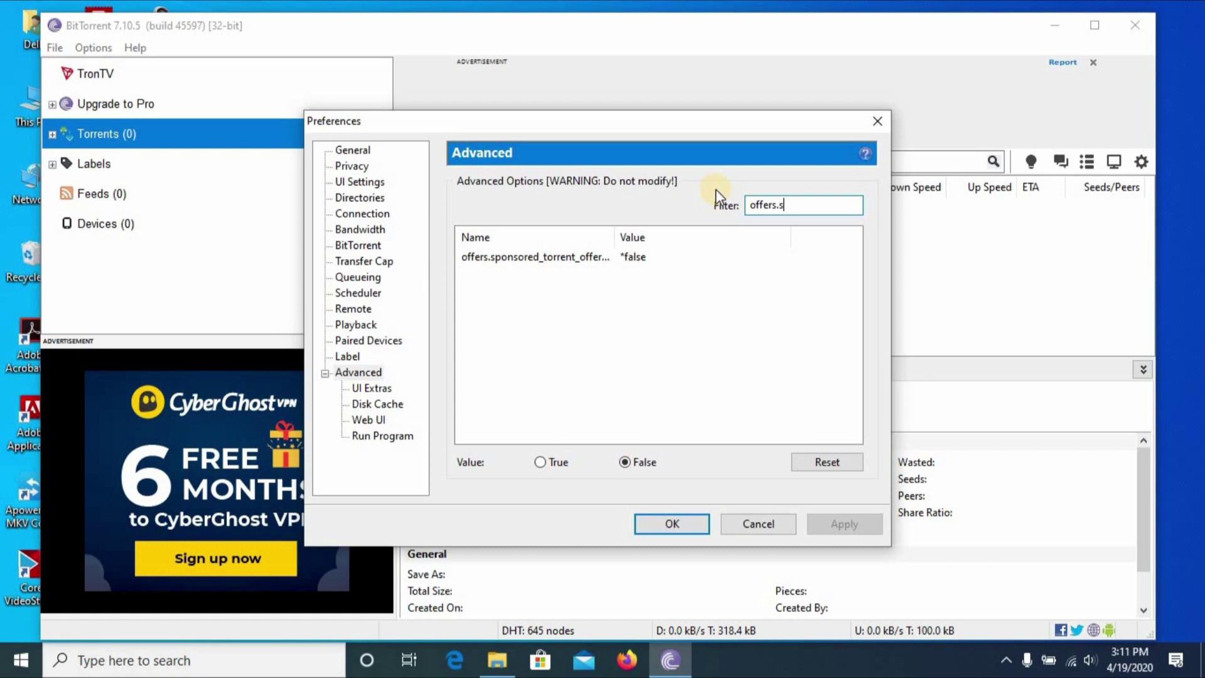
{"action": "key", "text": "BackSpace"}
{"action": "key", "text": "BackSpace"}
{"action": "key", "text": "BackSpace"}
{"action": "key", "text": "BackSpace"}
{"action": "key", "text": "BackSpace"}
{"action": "key", "text": "BackSpace"}
{"action": "key", "text": "BackSpace"}
{"action": "key", "text": "BackSpace"}
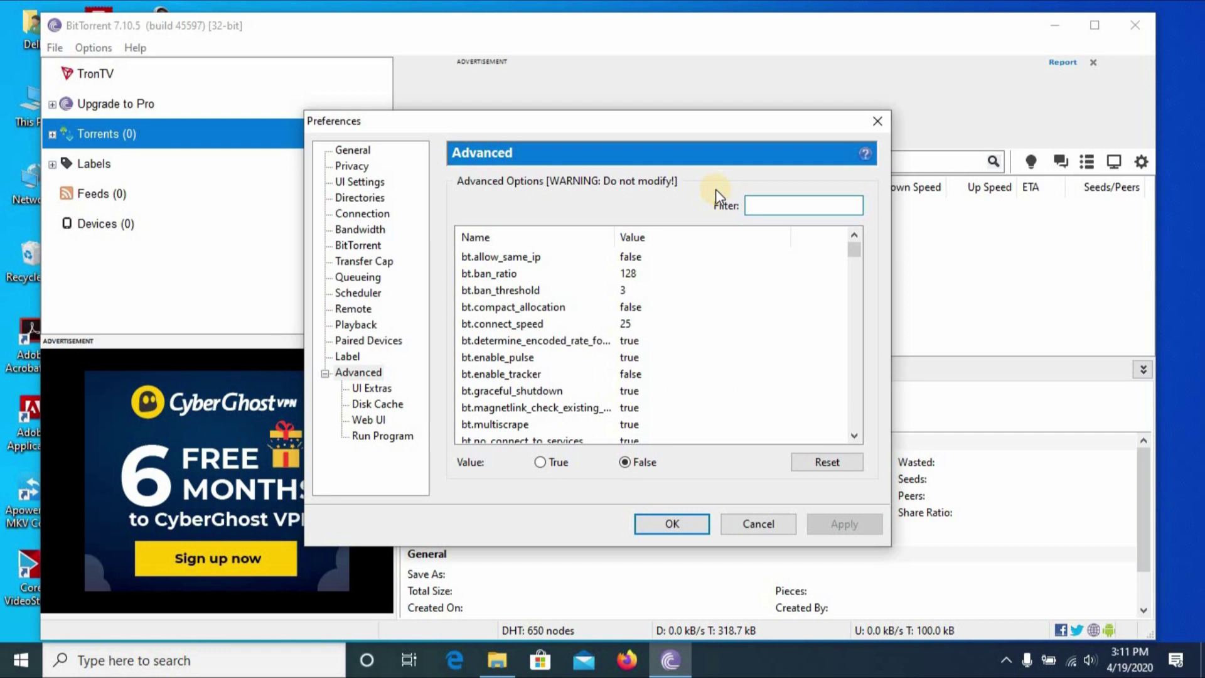
{"action": "type", "text": "g"}
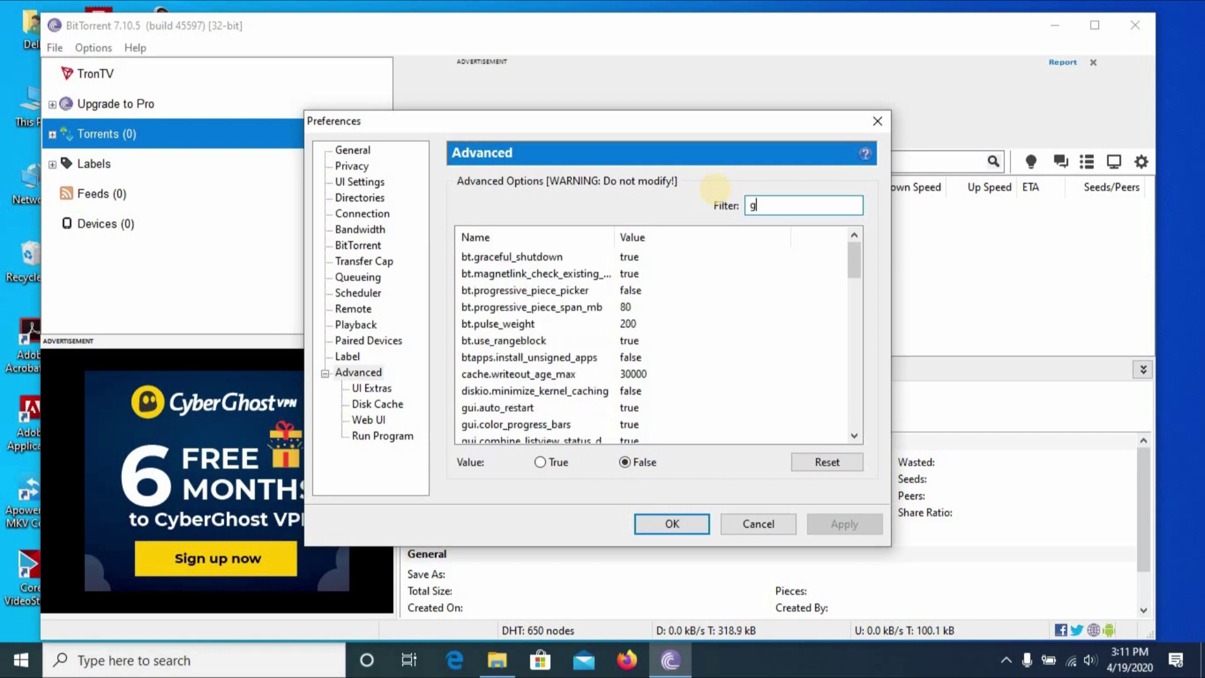
{"action": "type", "text": "ui,"}
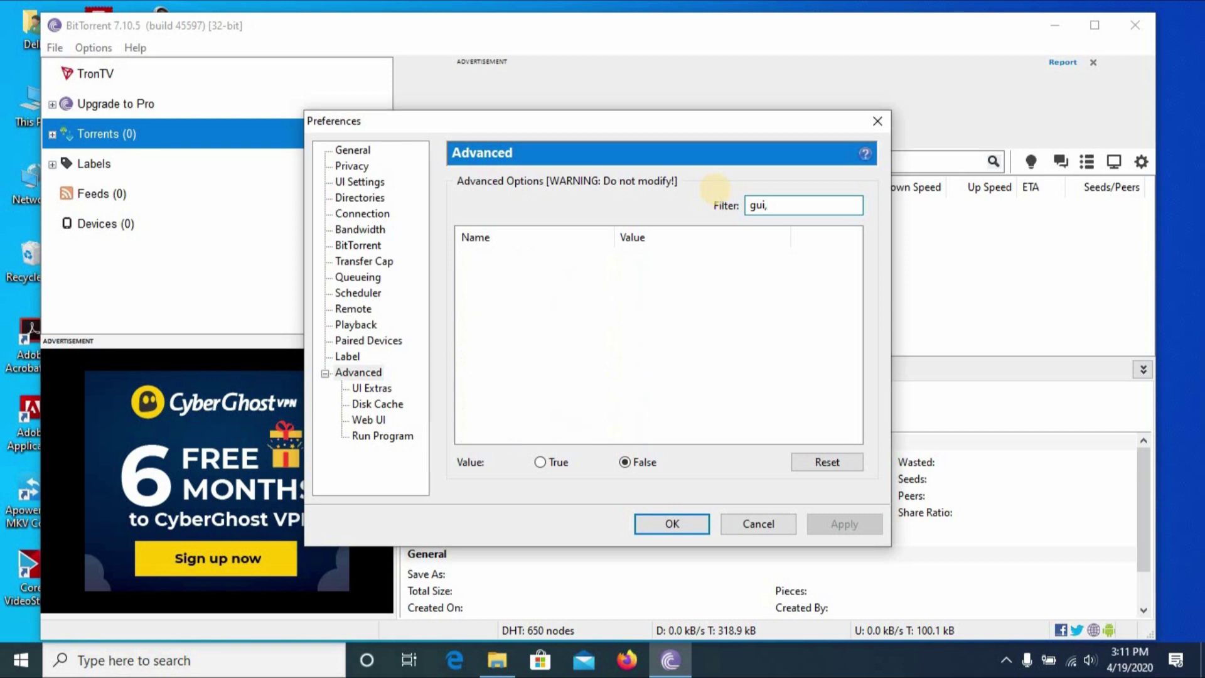
{"action": "type", "text": "show"}
{"action": "key", "text": "BackSpace"}
{"action": "key", "text": "BackSpace"}
{"action": "key", "text": "BackSpace"}
{"action": "key", "text": "BackSpace"}
{"action": "key", "text": "BackSpace"}
{"action": "type", "text": ".show"}
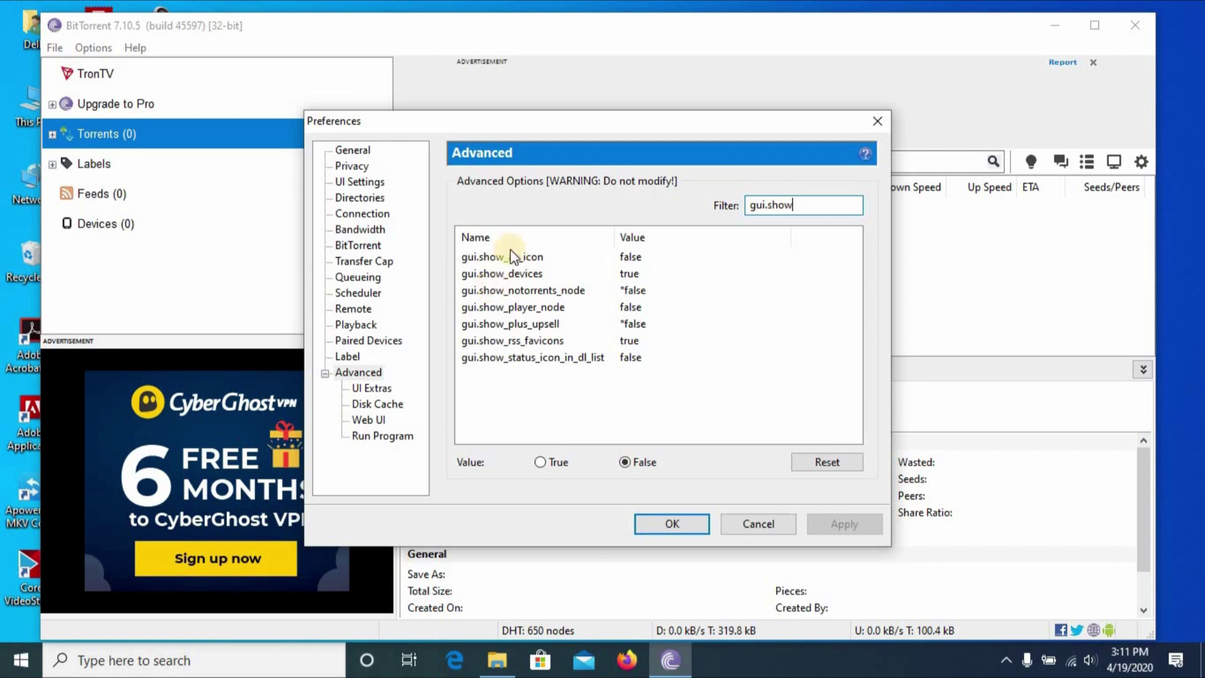
Filter by 'bt.e', set bt.enable_pulse to false, and confirm with OK.
{"action": "key", "text": "ctrl+a"}
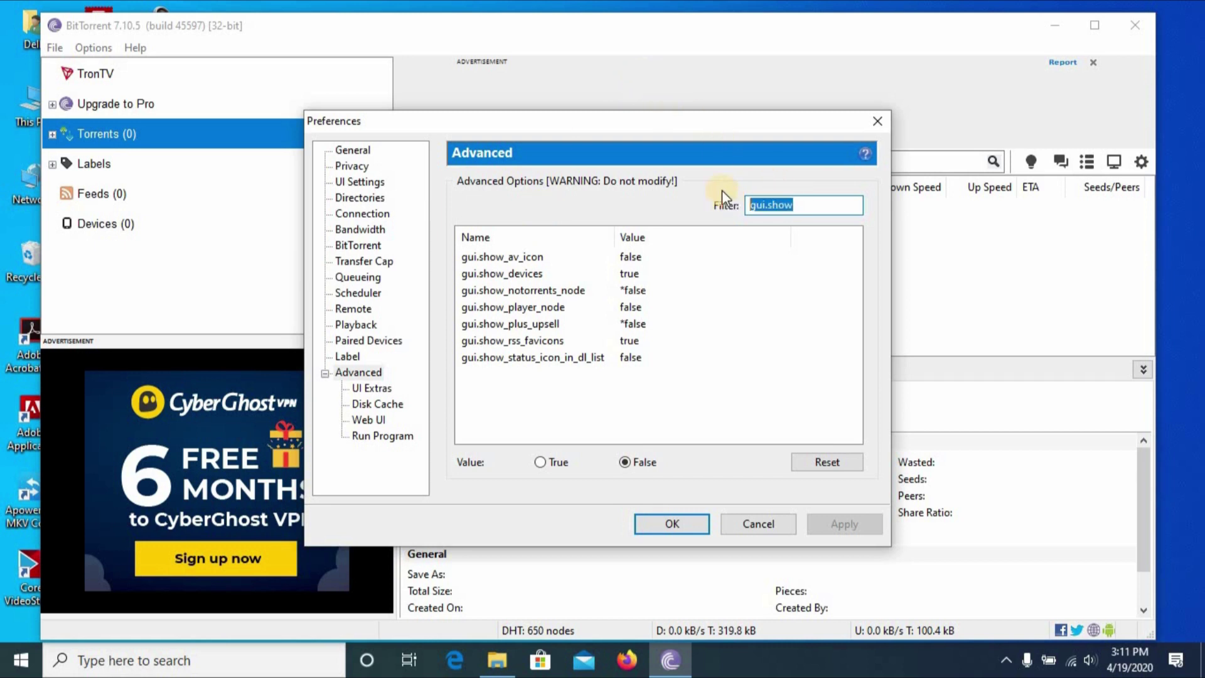
{"action": "type", "text": "bt"}
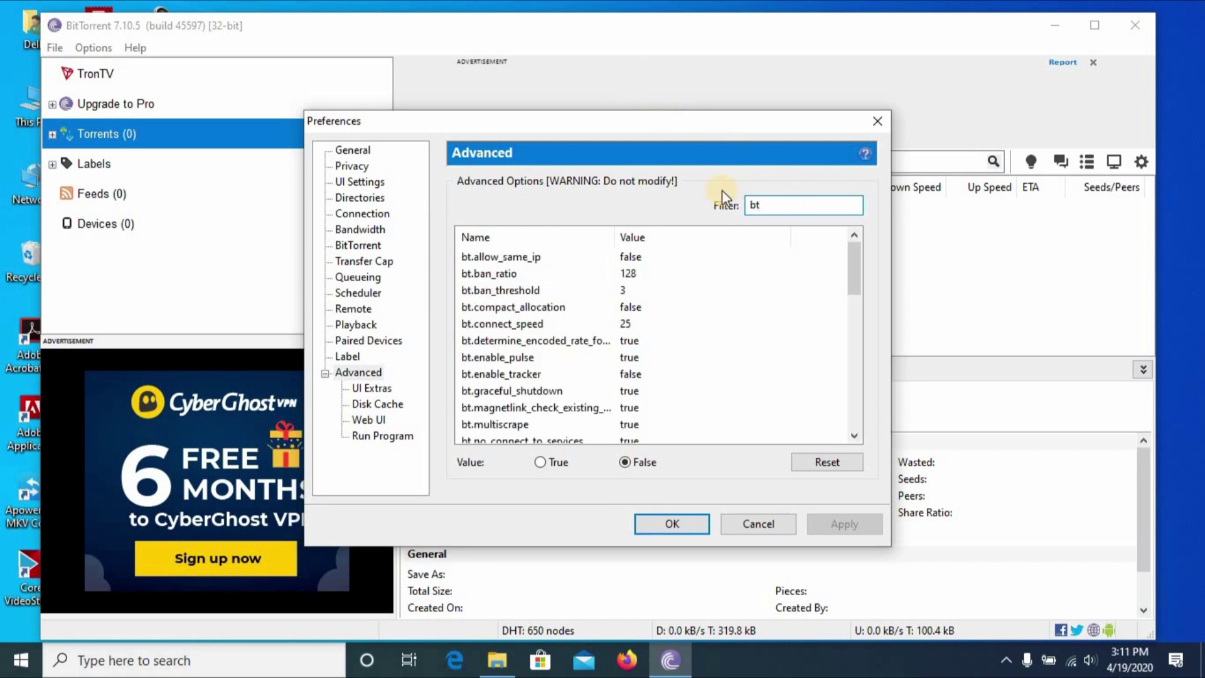
{"action": "type", "text": ".e"}
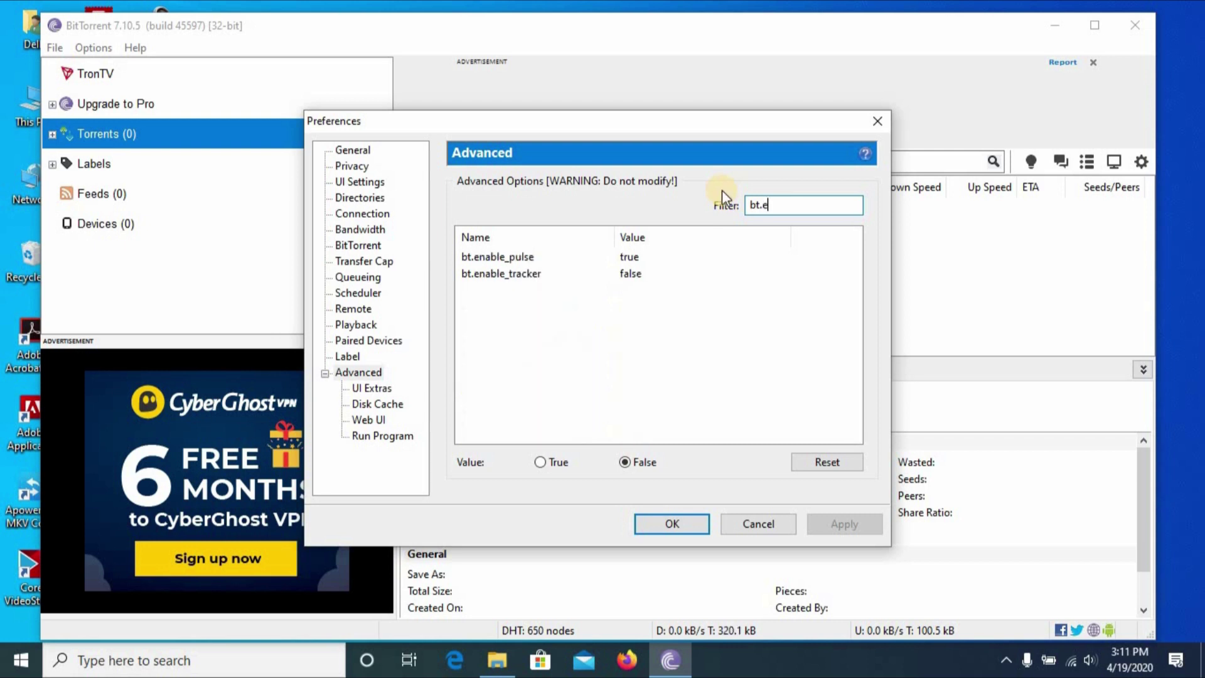
{"action": "left_click", "coordinate": [525, 254]}
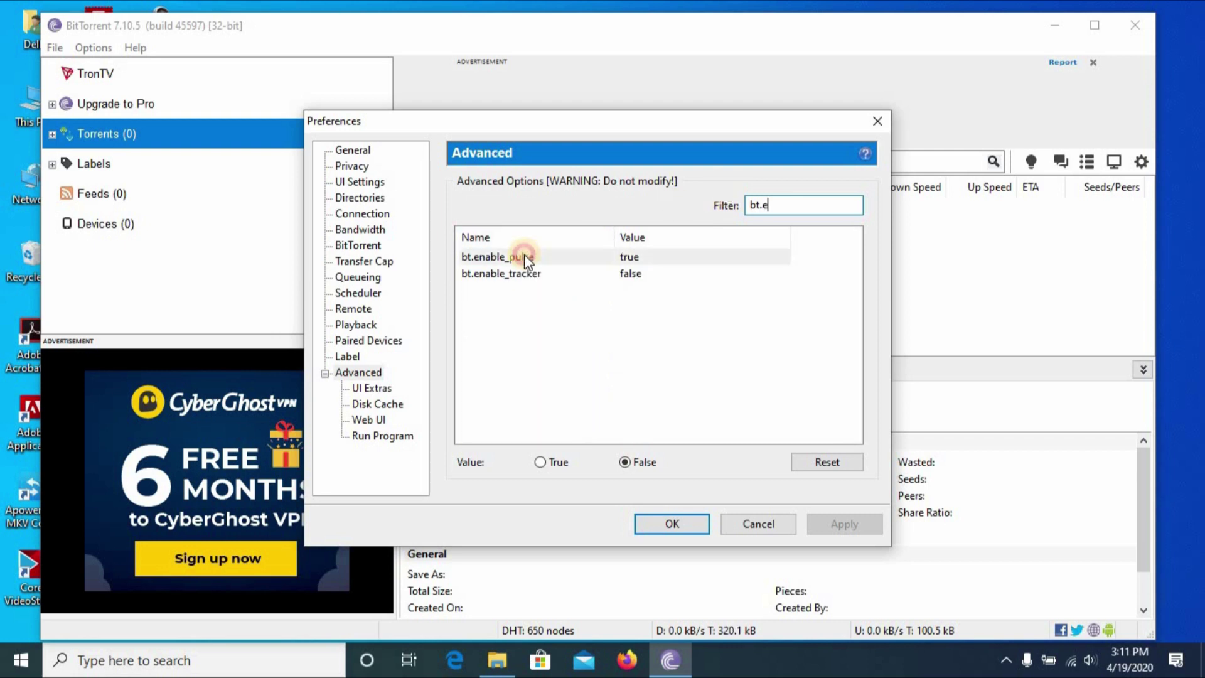
{"action": "left_click", "coordinate": [627, 463]}
{"action": "left_click", "coordinate": [665, 524]}
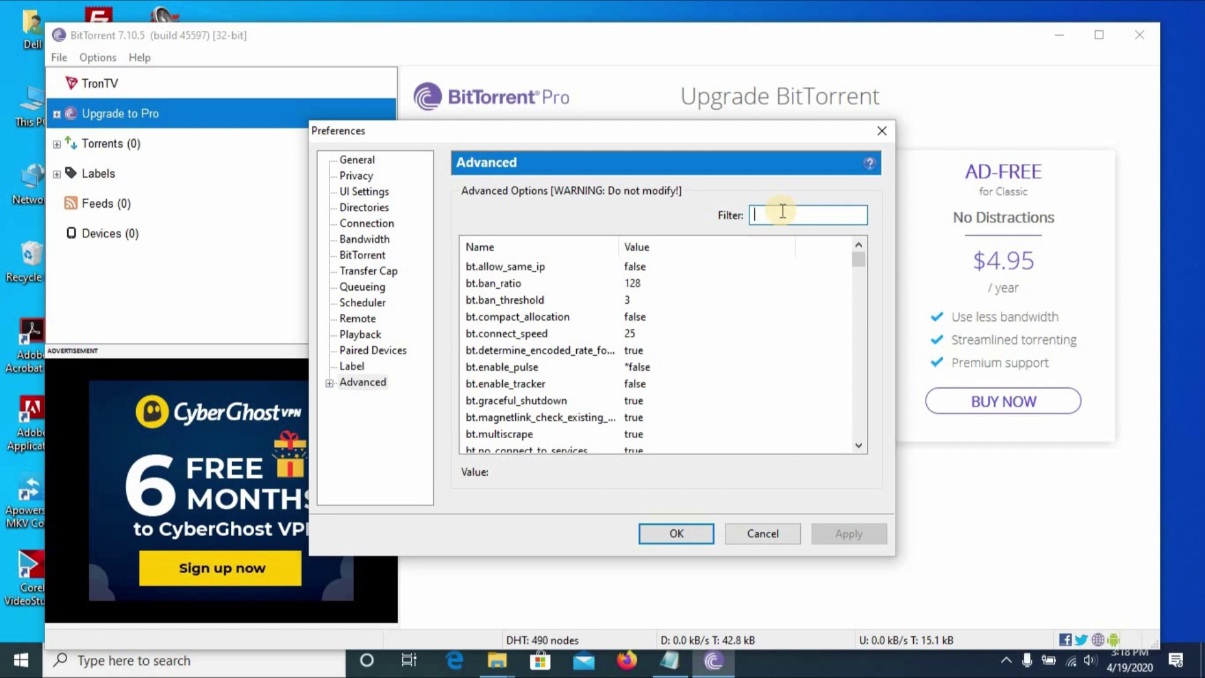
Set offers.left_rail_offer_enabled to false and save, removing the left ad panel.
{"action": "type", "text": "offers.left_rail_offer_enabled"}
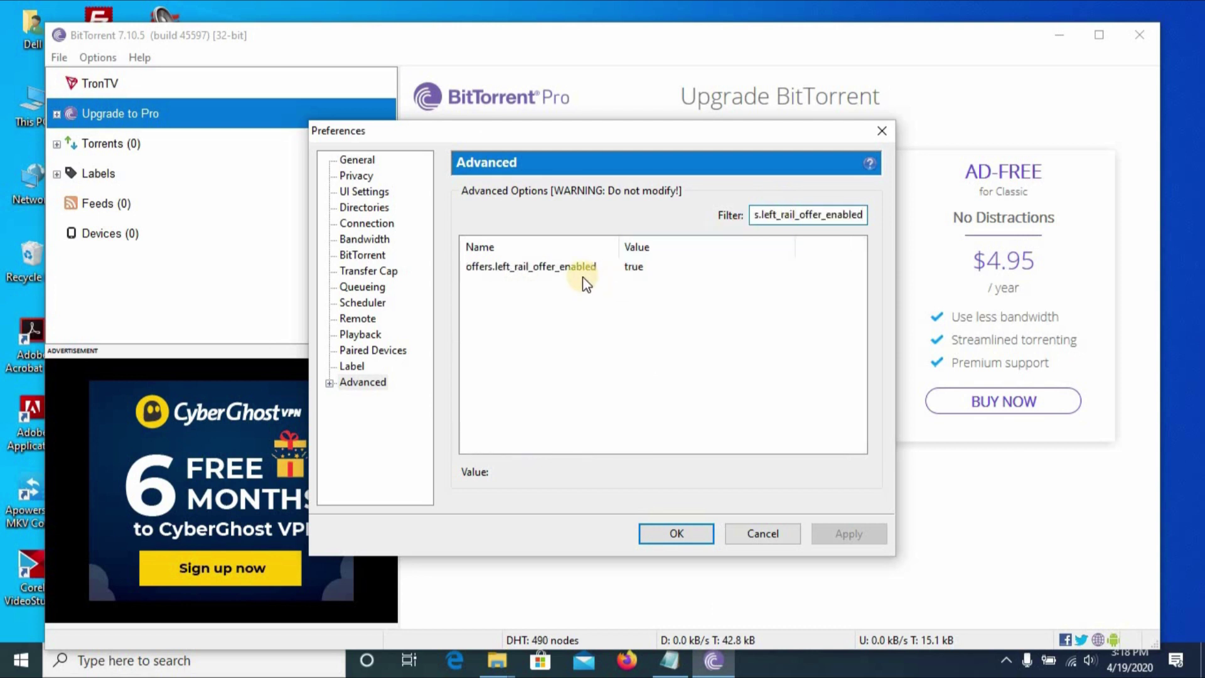
{"action": "left_click", "coordinate": [580, 274]}
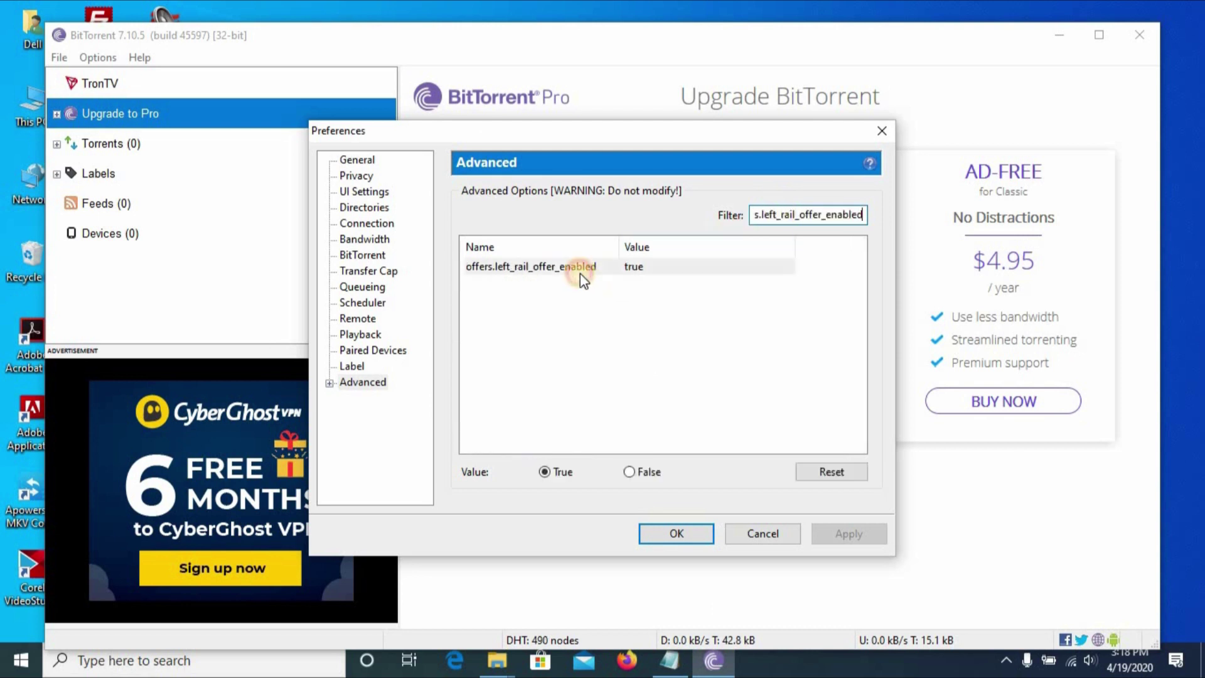
{"action": "left_click", "coordinate": [630, 473]}
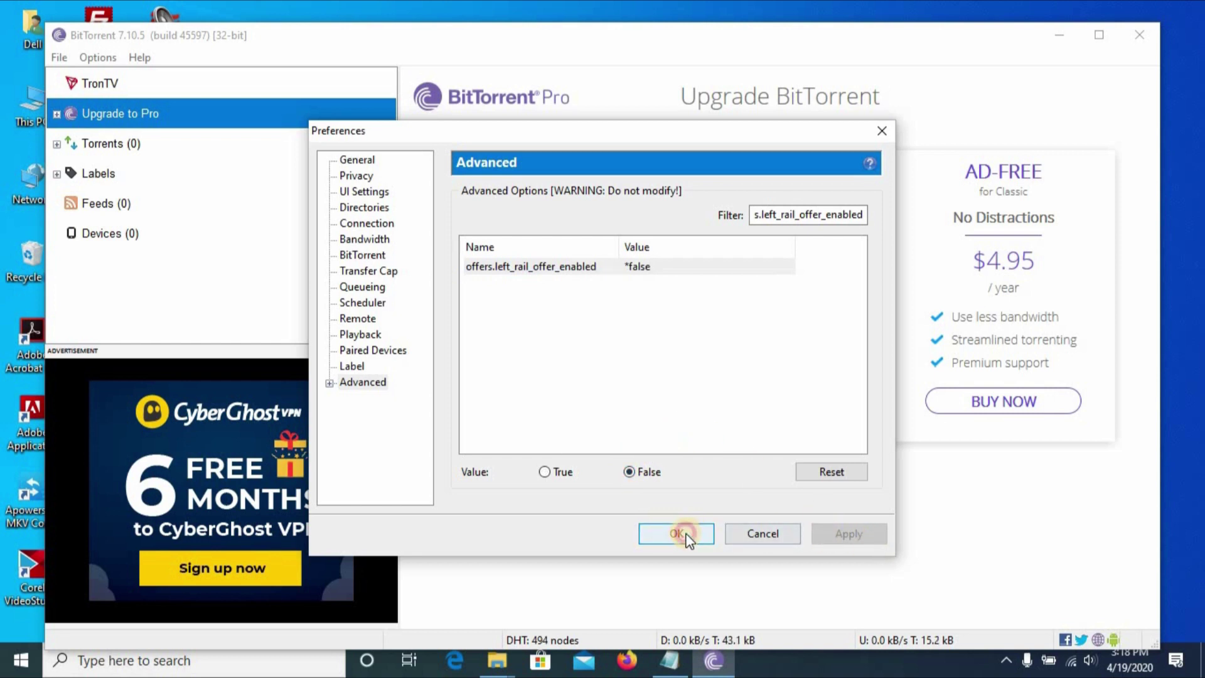
{"action": "left_click", "coordinate": [687, 534]}
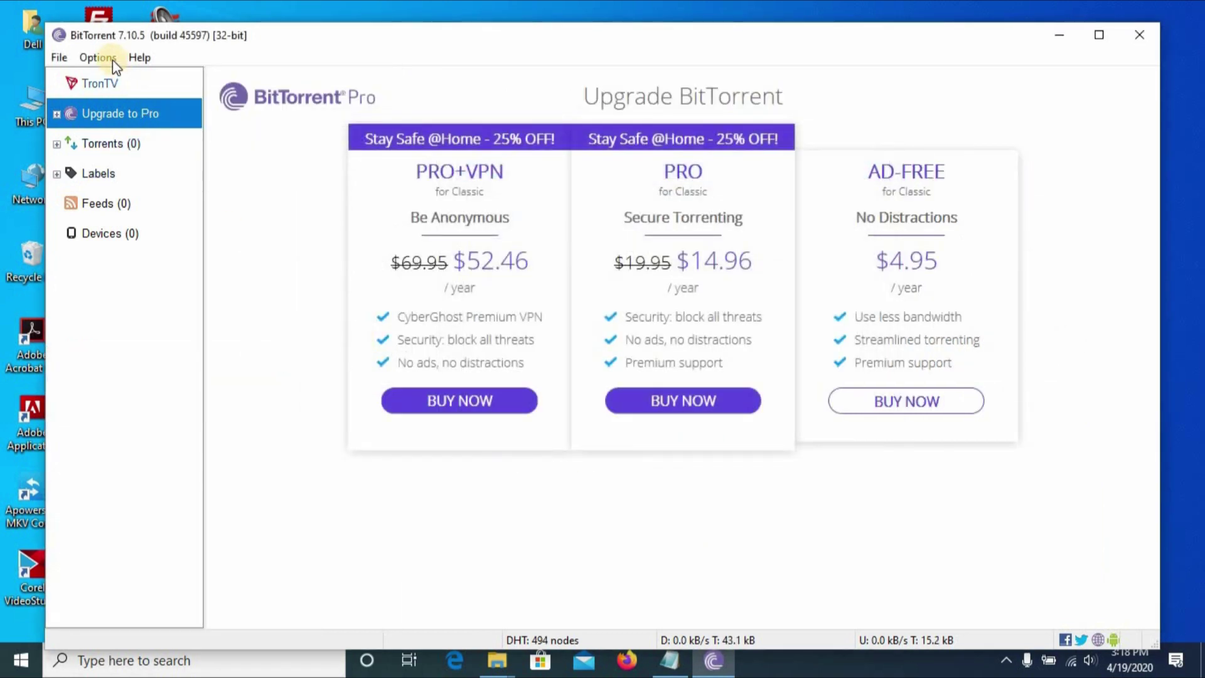
Reopen Preferences on the General page.
{"action": "left_click", "coordinate": [112, 58]}
{"action": "left_click", "coordinate": [132, 74]}
{"action": "left_click", "coordinate": [389, 161]}
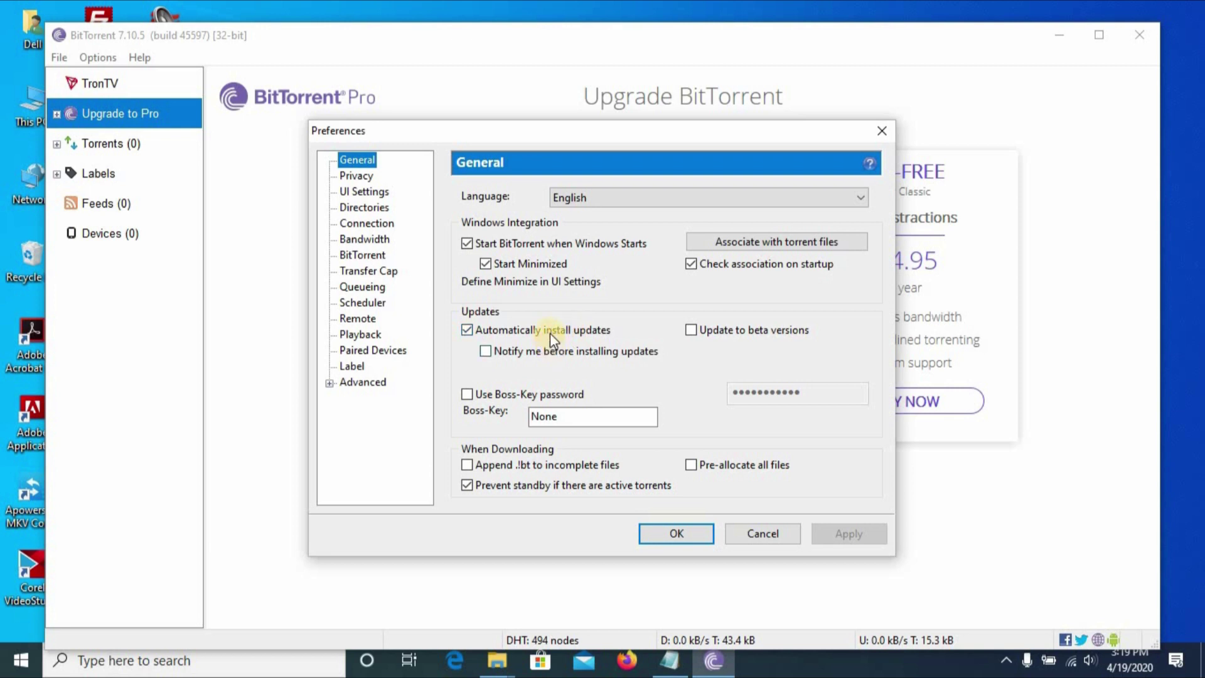
Disable automatic update installation, save the preferences, and close BitTorrent.
{"action": "left_click", "coordinate": [544, 350]}
{"action": "left_click", "coordinate": [498, 329]}
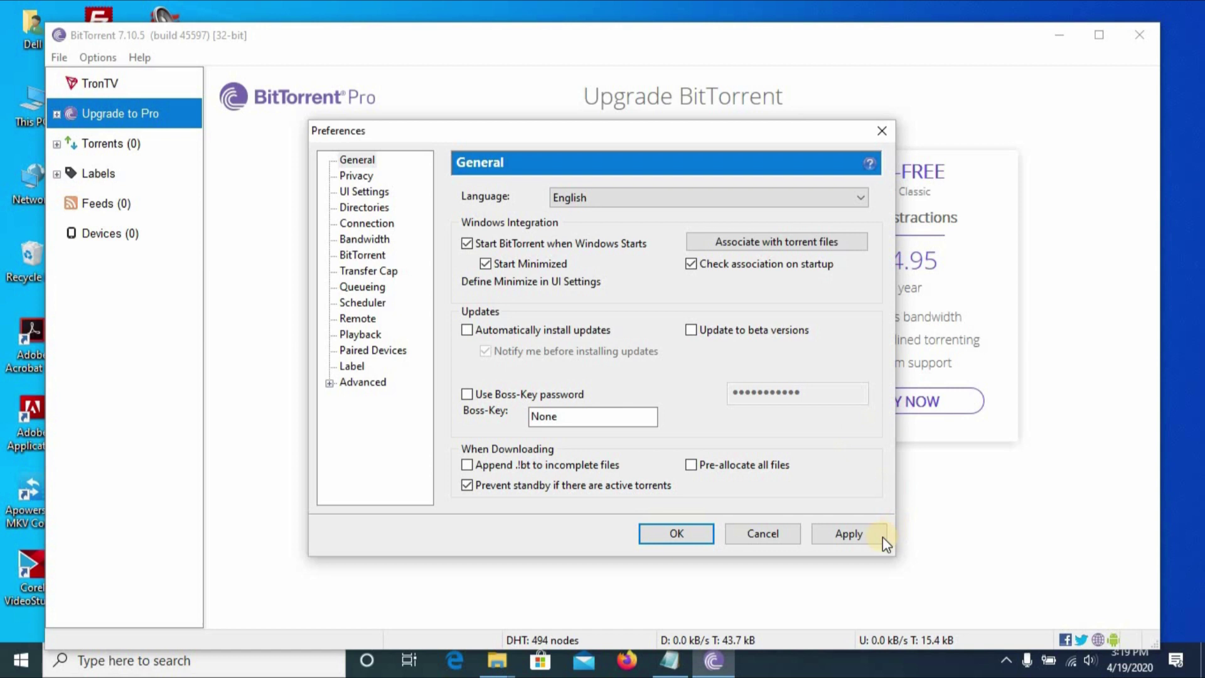
{"action": "left_click", "coordinate": [693, 533]}
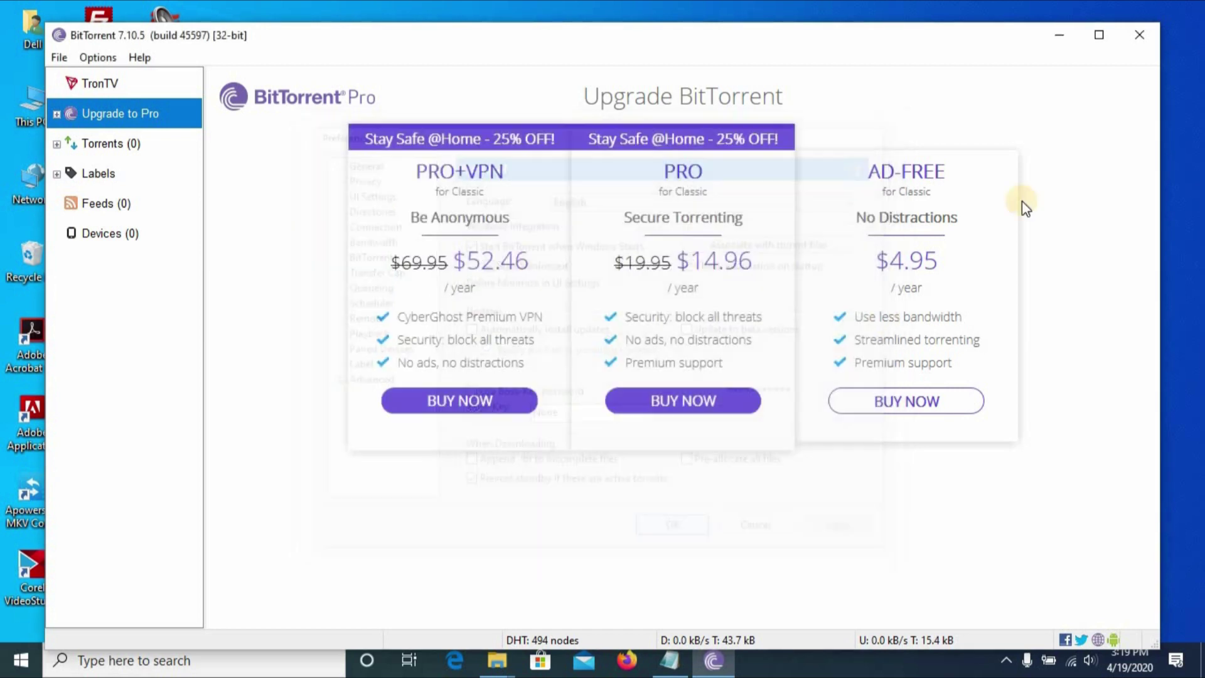
{"action": "left_click", "coordinate": [1130, 35]}
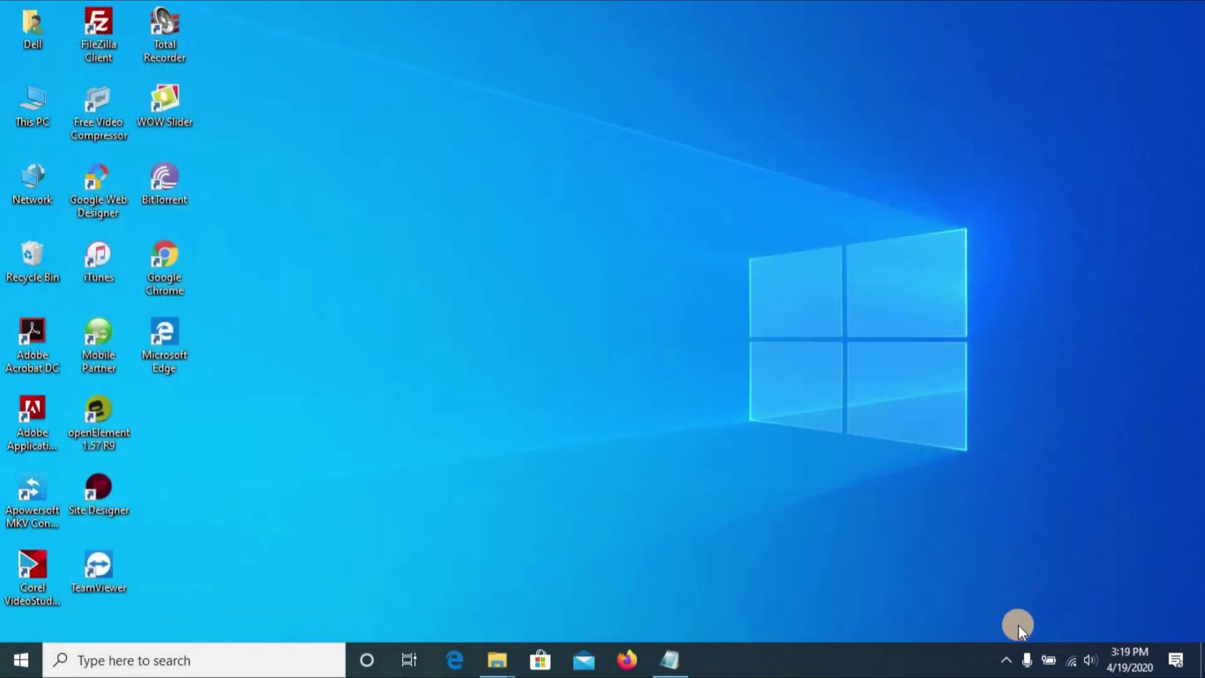
Search Google for 'best torrent site to download movies' and scroll through the results.
{"action": "left_click", "coordinate": [1006, 659]}
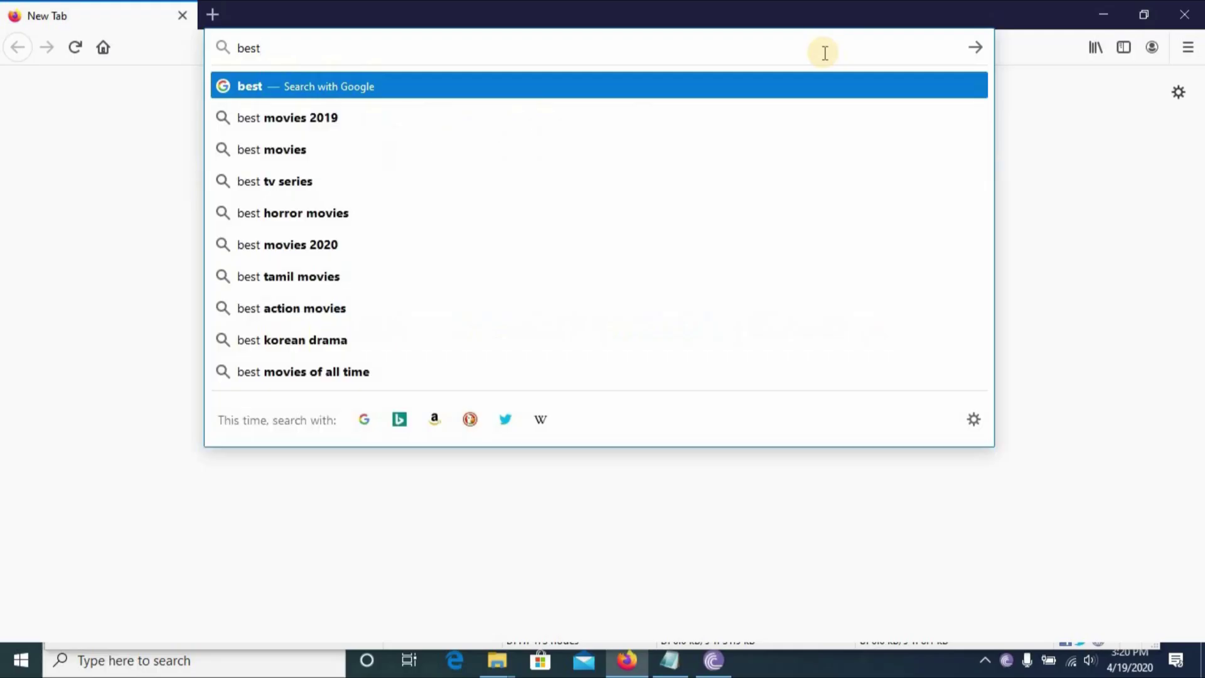
{"action": "type", "text": "torrent"}
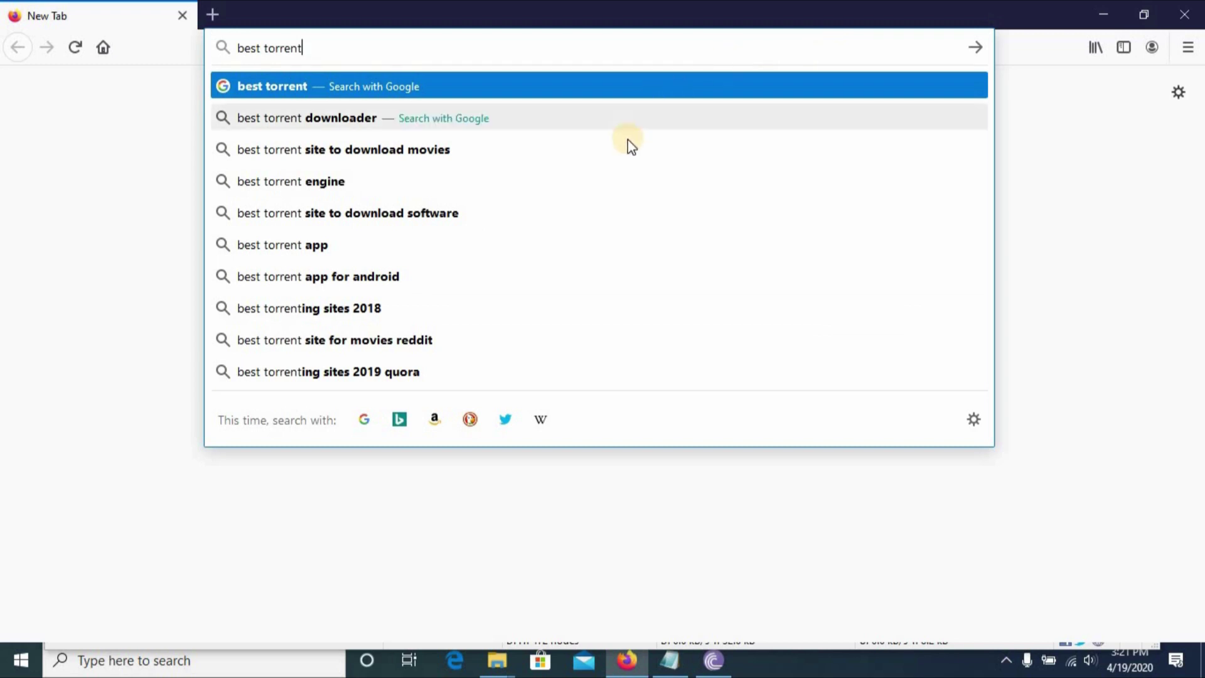
{"action": "left_click", "coordinate": [630, 150]}
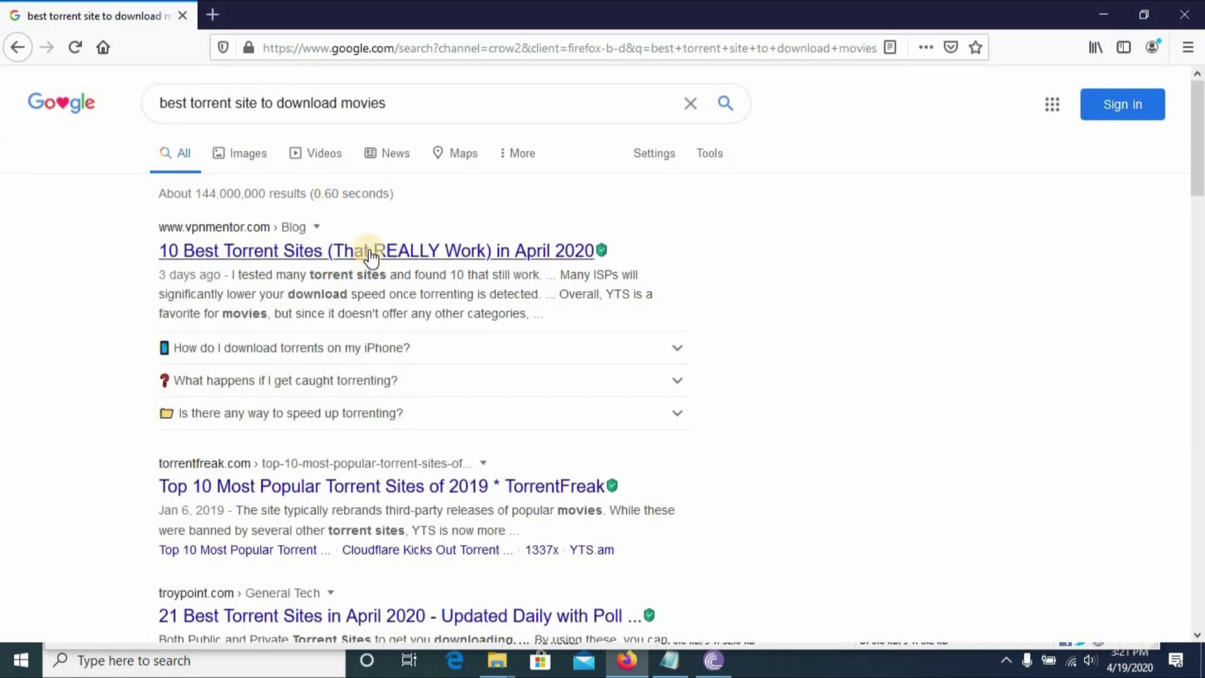
{"action": "scroll", "coordinate": [367, 261], "scroll_direction": "down", "scroll_amount": 1}
{"action": "scroll", "coordinate": [370, 258], "scroll_direction": "down", "scroll_amount": 1}
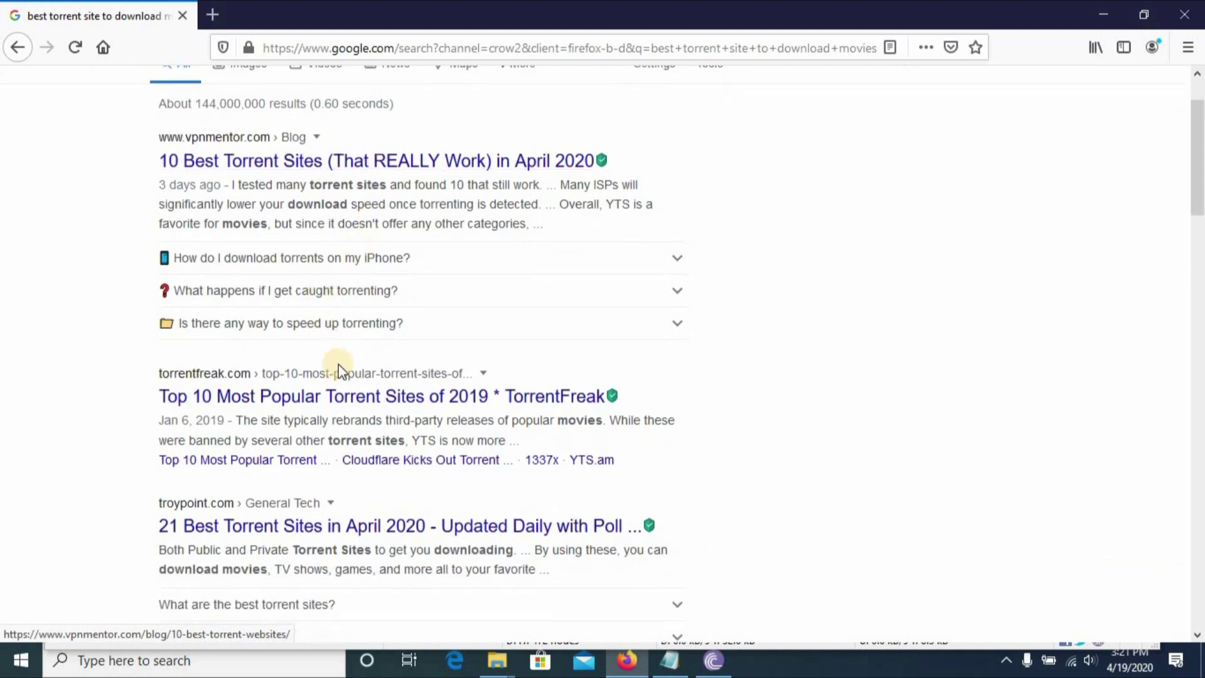
Open TorrentFreak's Top 10 Most Popular Torrent Sites of 2019 article and scroll to its list.
{"action": "left_click", "coordinate": [347, 400]}
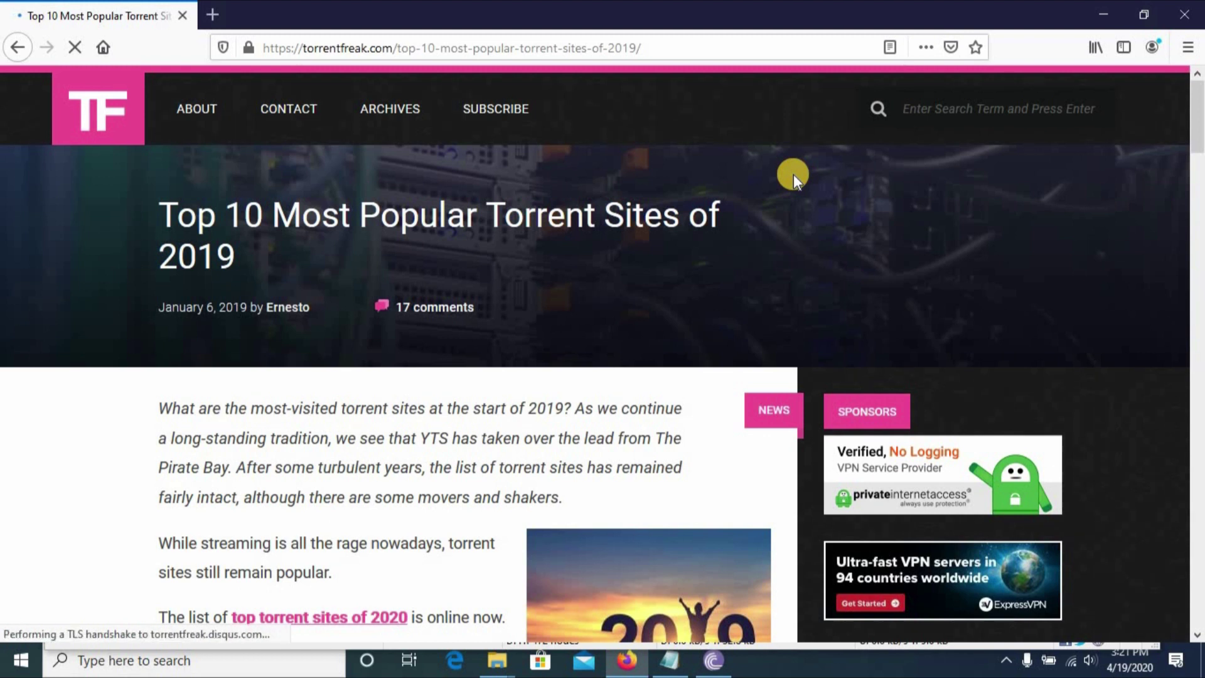
{"action": "scroll", "coordinate": [794, 175], "scroll_direction": "down", "scroll_amount": 5}
{"action": "scroll", "coordinate": [793, 175], "scroll_direction": "down", "scroll_amount": 4}
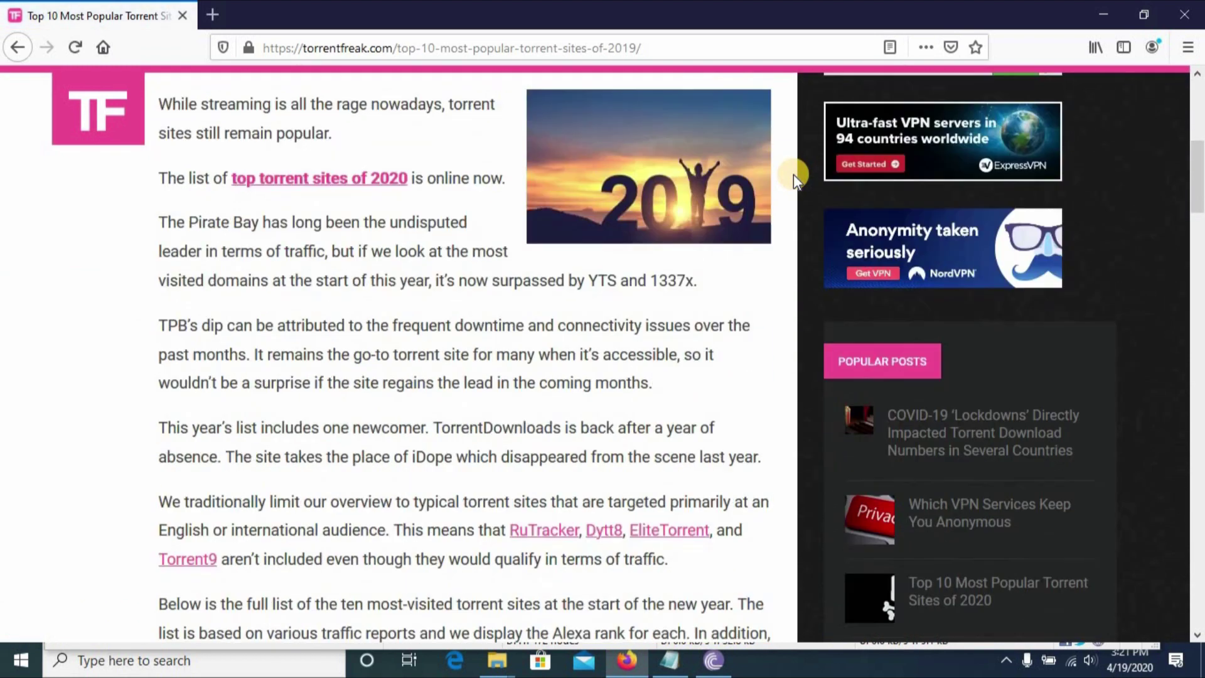
{"action": "scroll", "coordinate": [794, 174], "scroll_direction": "down", "scroll_amount": 3}
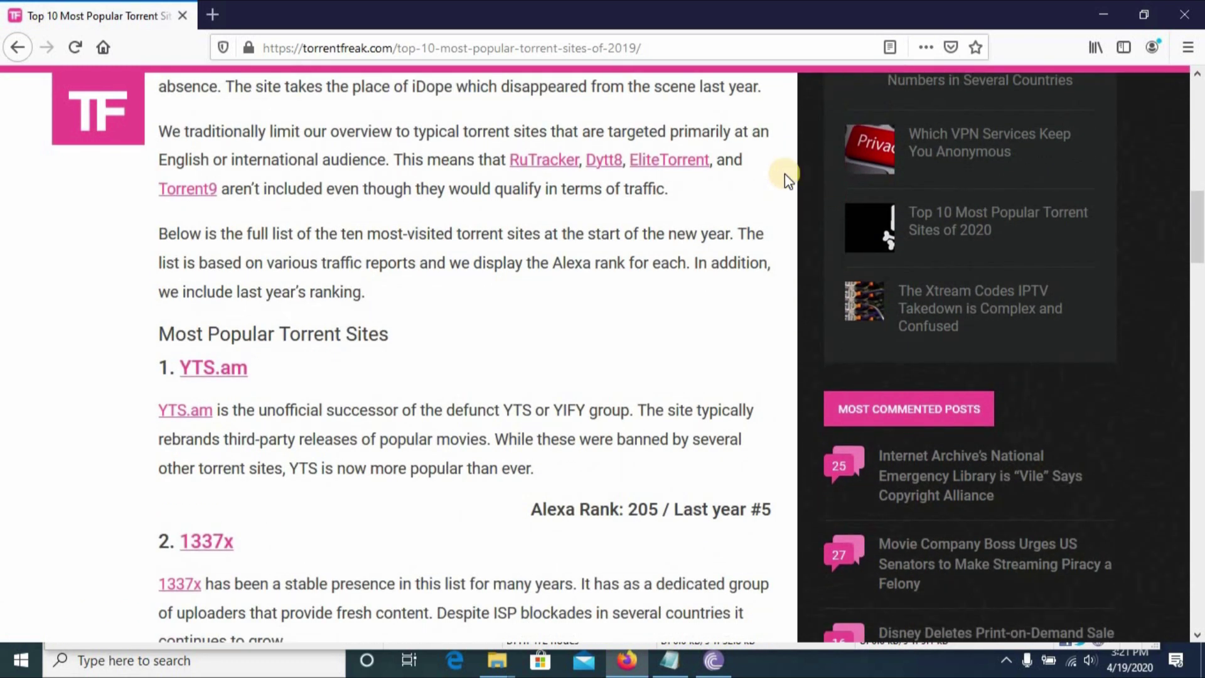
Open the YTS movie site and browse its home page.
{"action": "left_click", "coordinate": [214, 370]}
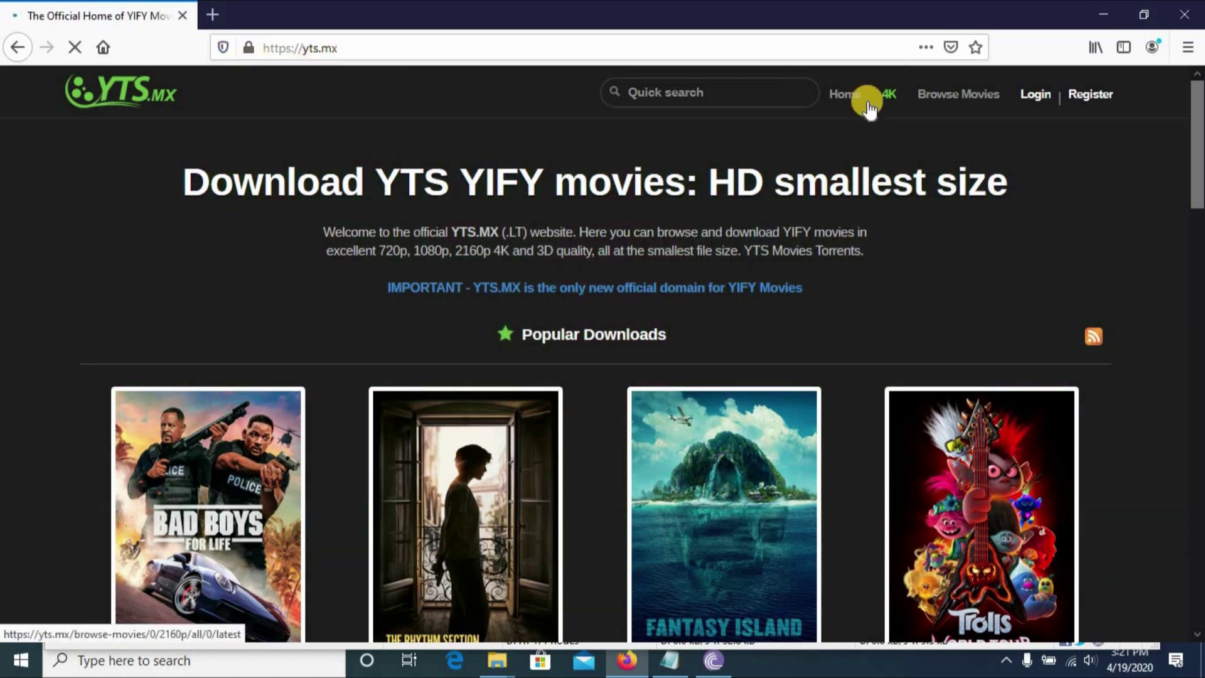
{"action": "scroll", "coordinate": [767, 304], "scroll_direction": "down", "scroll_amount": 6}
{"action": "scroll", "coordinate": [767, 304], "scroll_direction": "down", "scroll_amount": 14}
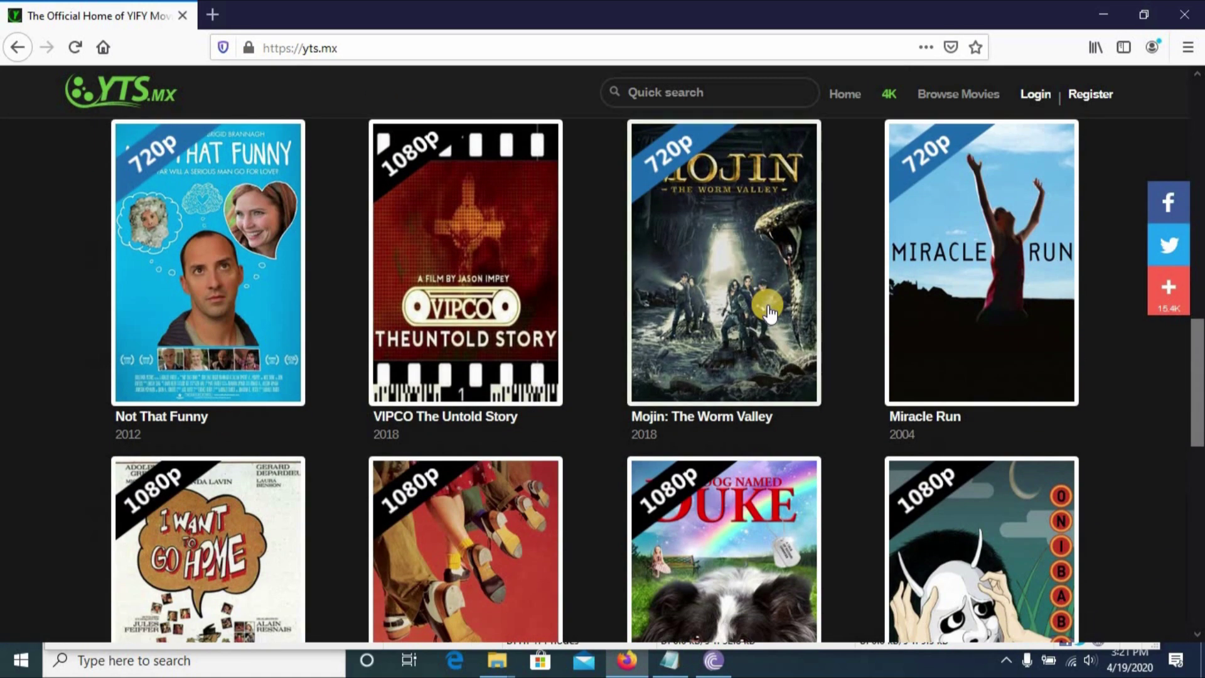
{"action": "scroll", "coordinate": [771, 311], "scroll_direction": "down", "scroll_amount": 4}
{"action": "scroll", "coordinate": [771, 311], "scroll_direction": "up", "scroll_amount": 4}
{"action": "scroll", "coordinate": [771, 310], "scroll_direction": "up", "scroll_amount": 16}
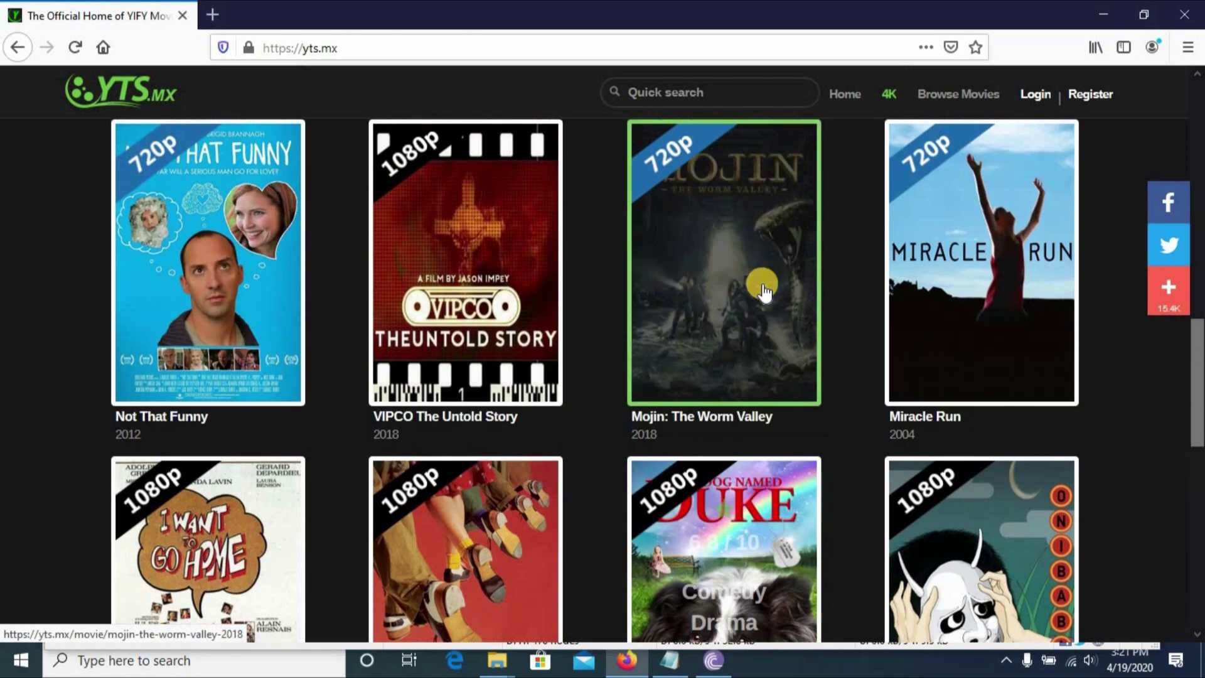
{"action": "scroll", "coordinate": [744, 270], "scroll_direction": "up", "scroll_amount": 3}
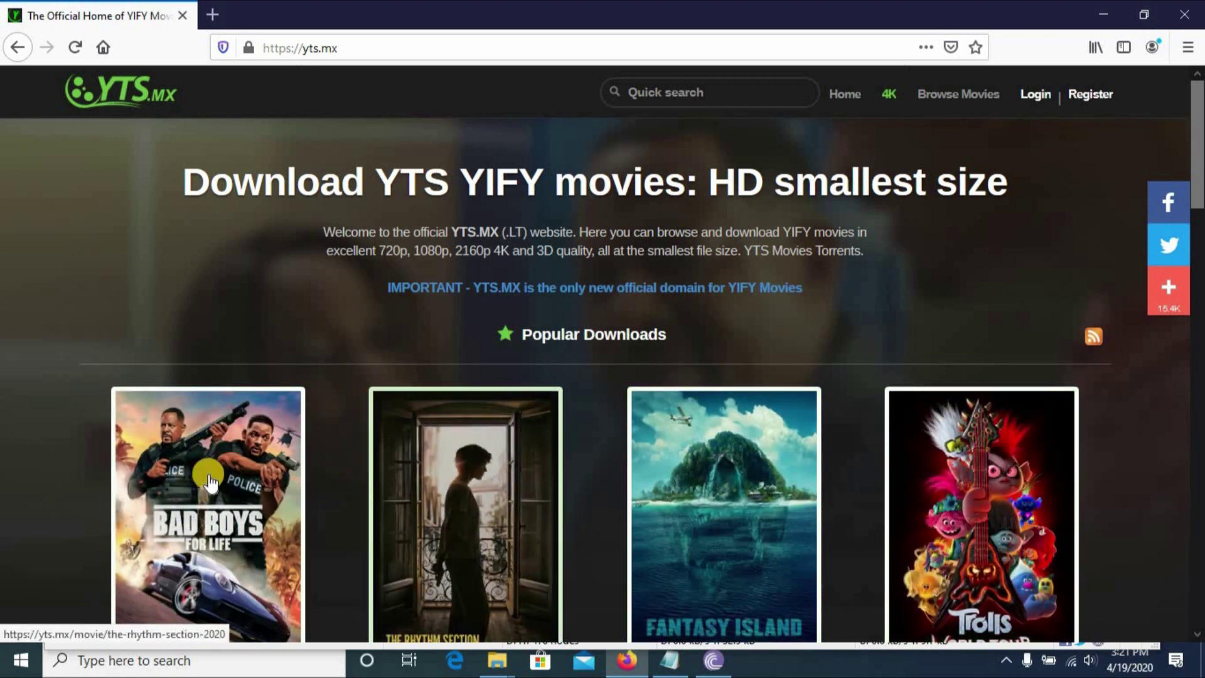
Scroll down to the Upcoming YIFY Movies row with the Miracle Run poster.
{"action": "scroll", "coordinate": [227, 445], "scroll_direction": "down", "scroll_amount": 3}
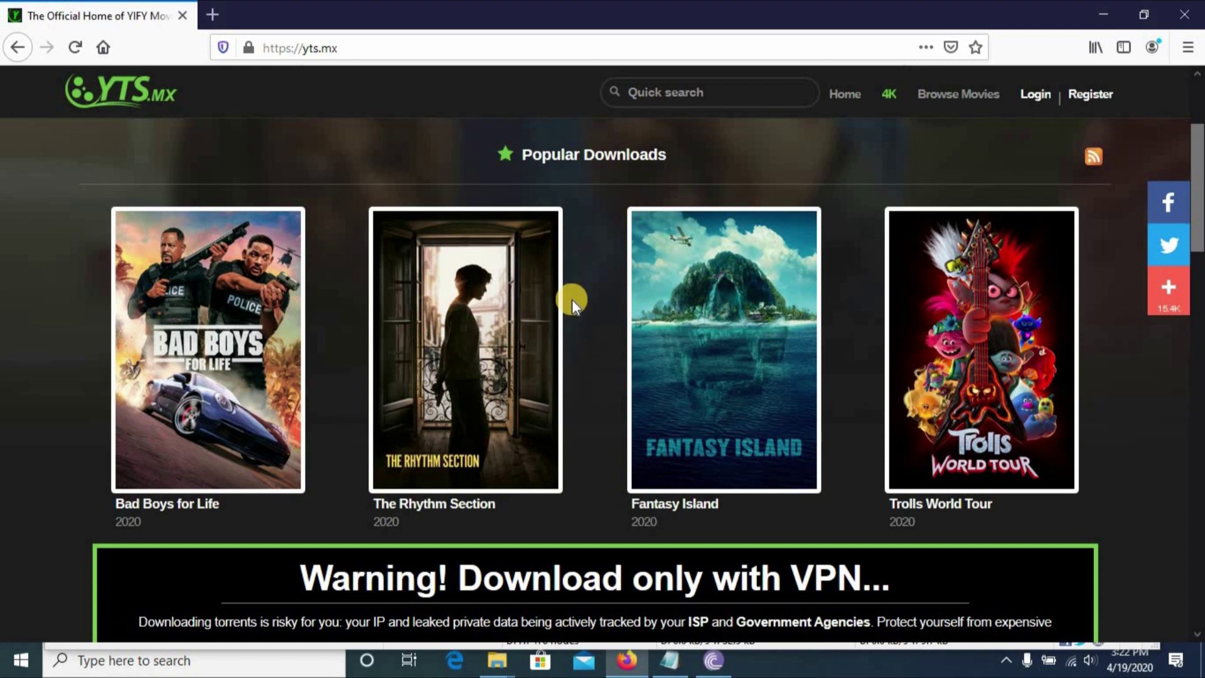
{"action": "scroll", "coordinate": [493, 425], "scroll_direction": "up", "scroll_amount": 3}
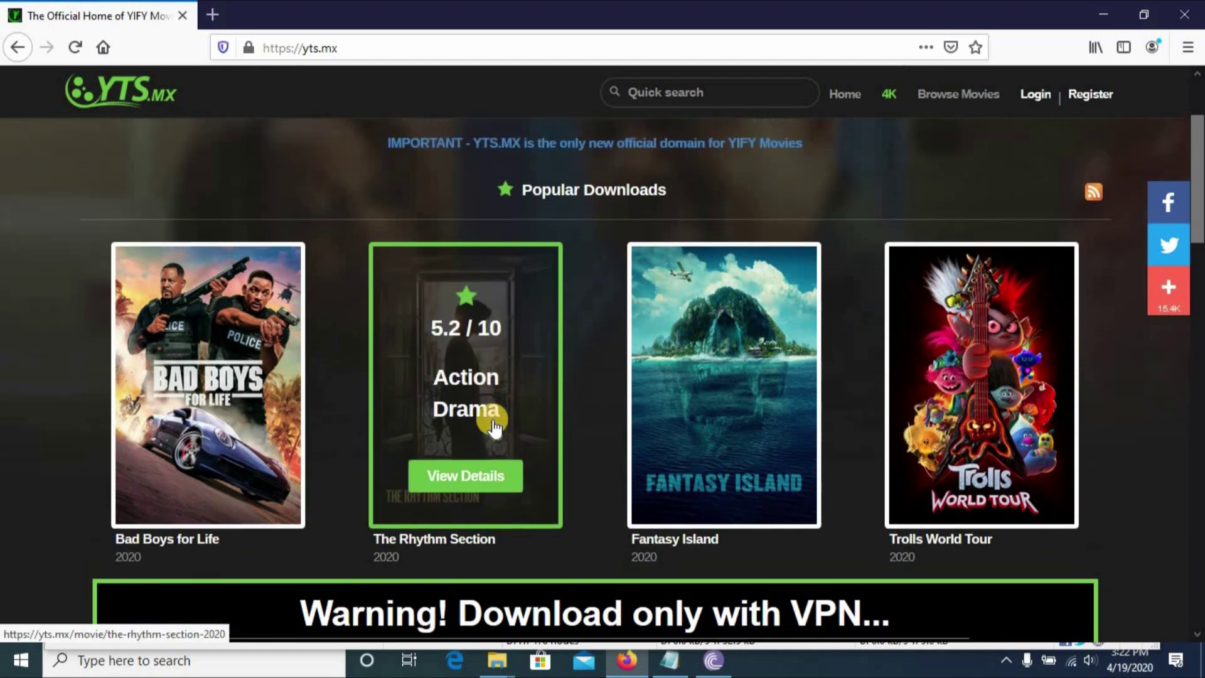
{"action": "scroll", "coordinate": [494, 426], "scroll_direction": "down", "scroll_amount": 15}
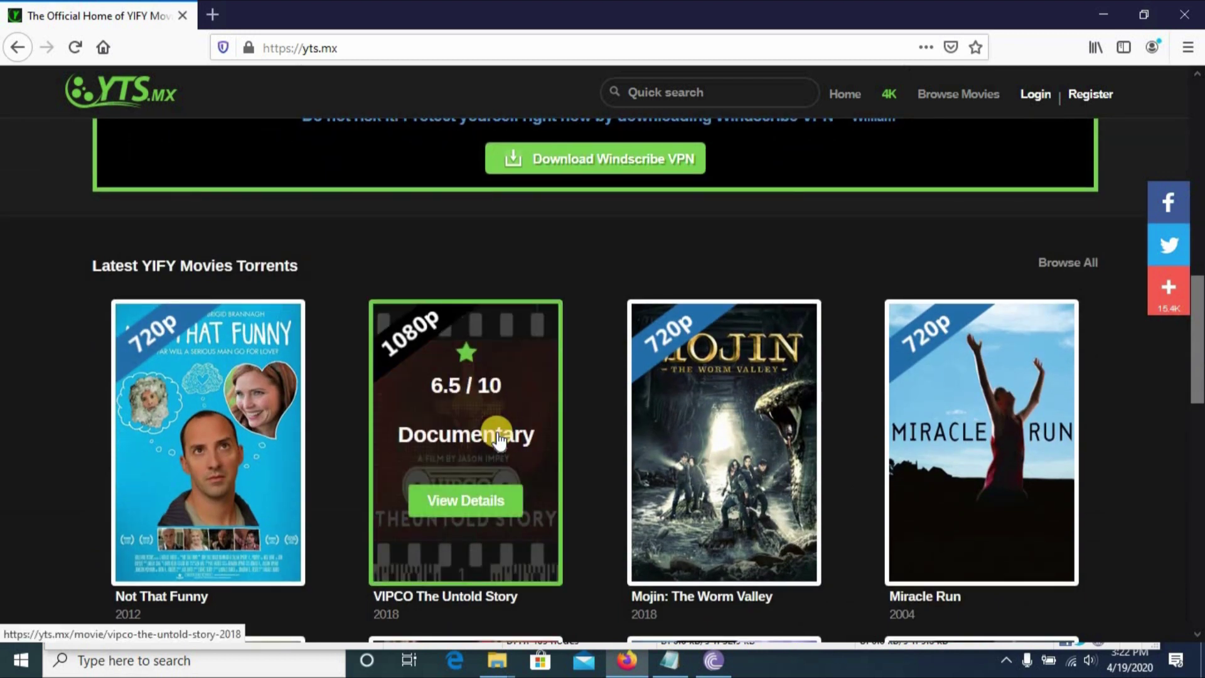
{"action": "scroll", "coordinate": [496, 434], "scroll_direction": "down", "scroll_amount": 4}
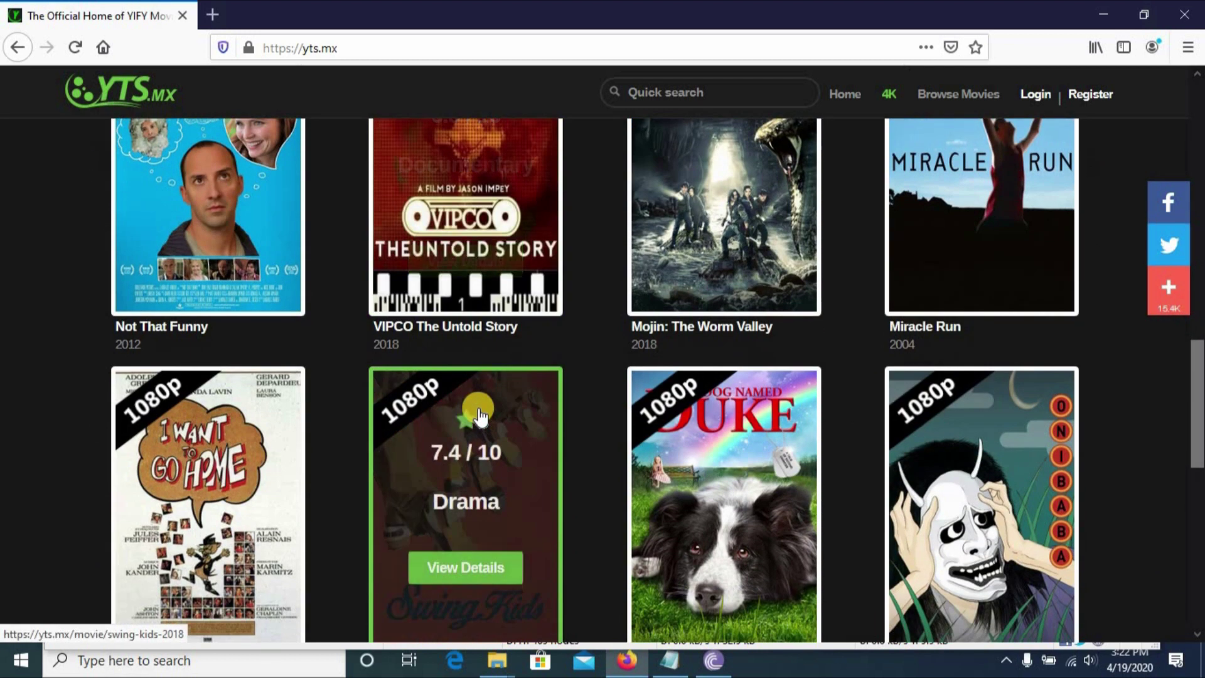
{"action": "scroll", "coordinate": [478, 415], "scroll_direction": "down", "scroll_amount": 9}
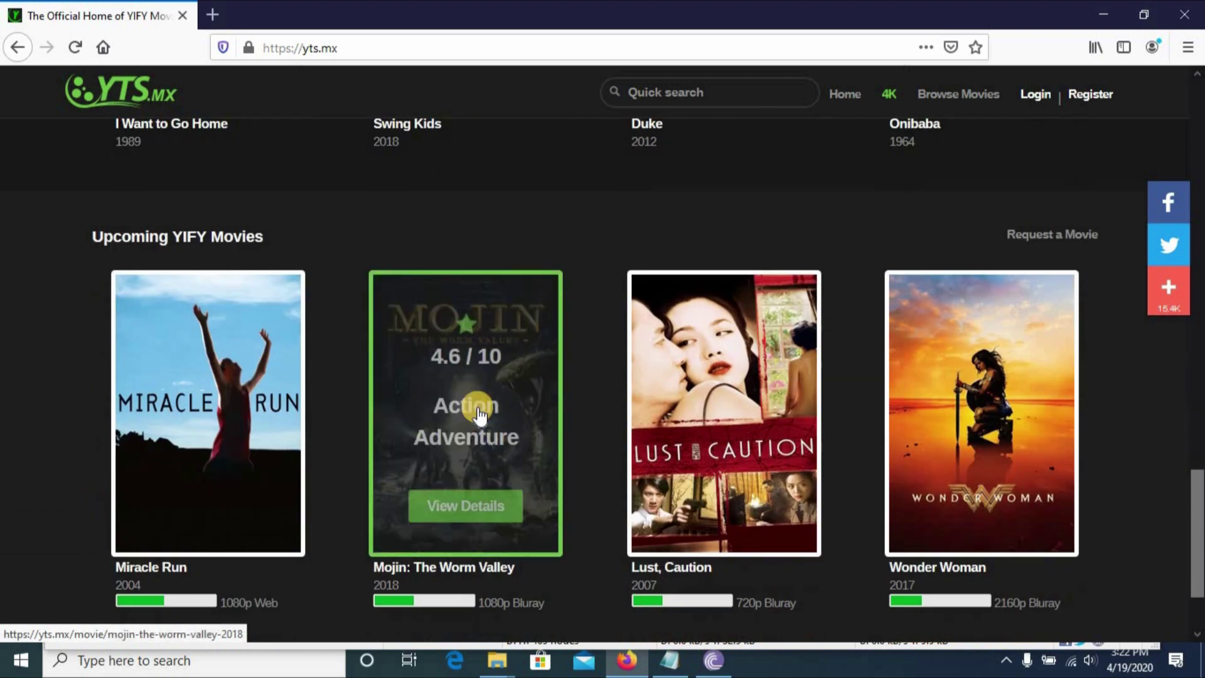
{"action": "scroll", "coordinate": [479, 411], "scroll_direction": "down", "scroll_amount": 2}
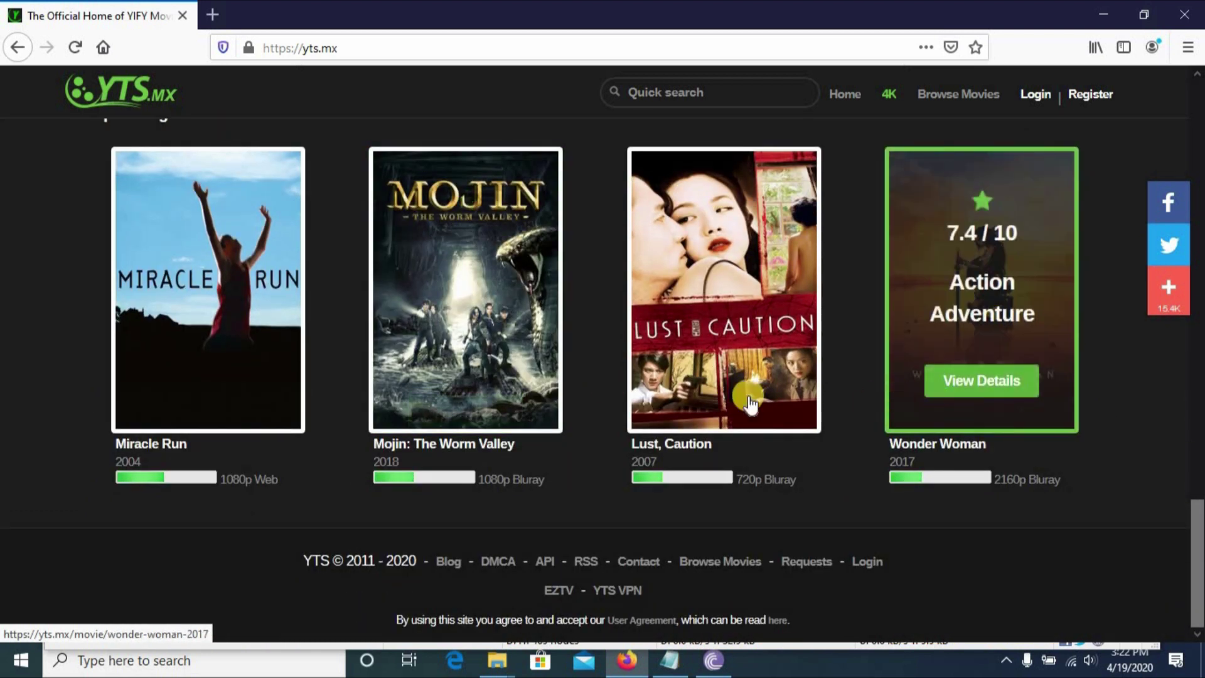
{"action": "mouse_move", "coordinate": [267, 354]}
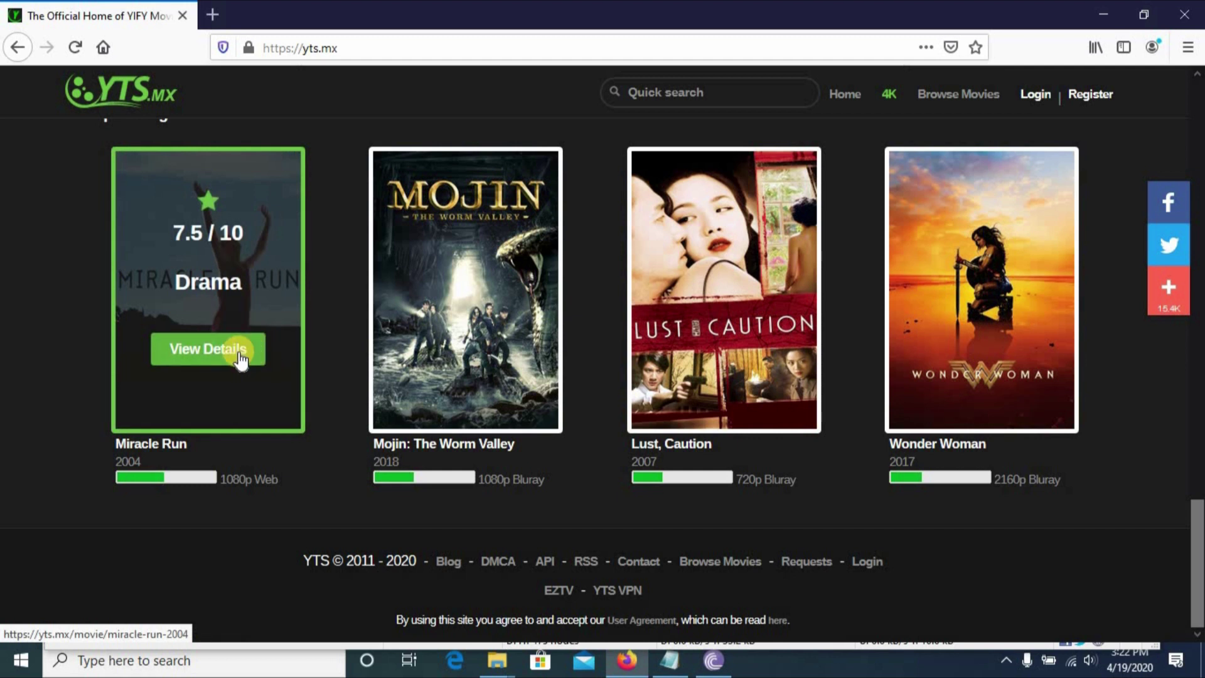
Save the Miracle Run (2004) 720p WEBRip torrent file from its YTS details page.
{"action": "left_click", "coordinate": [240, 360]}
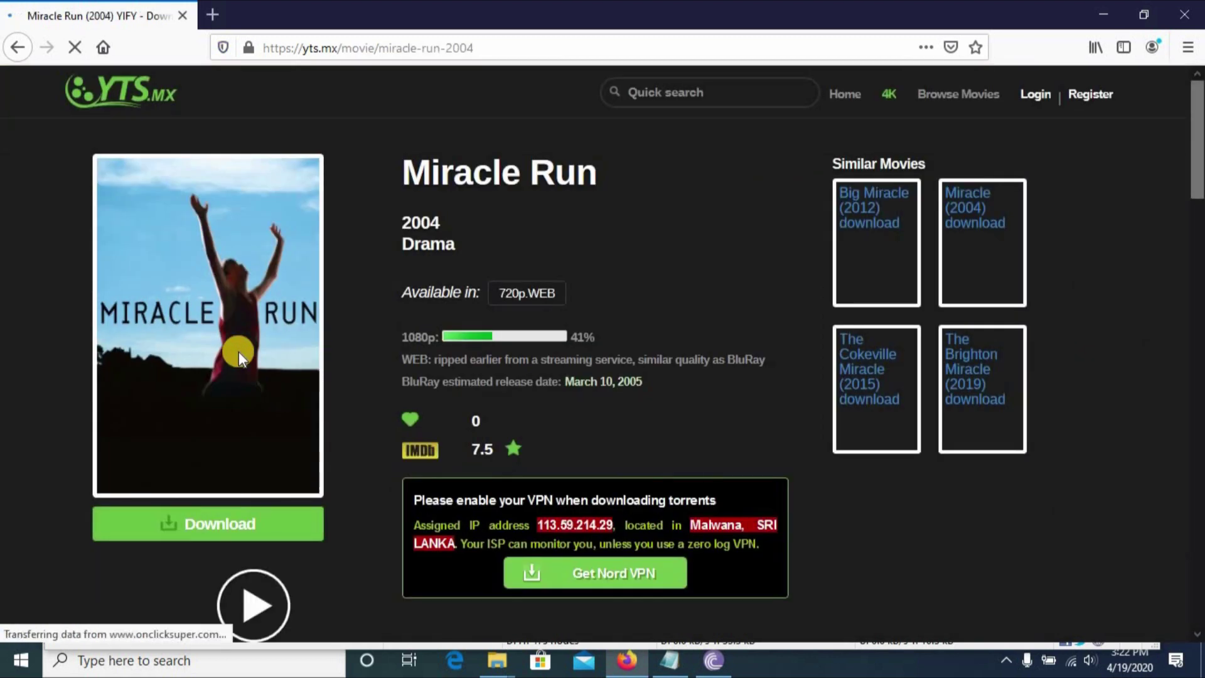
{"action": "left_click", "coordinate": [515, 210]}
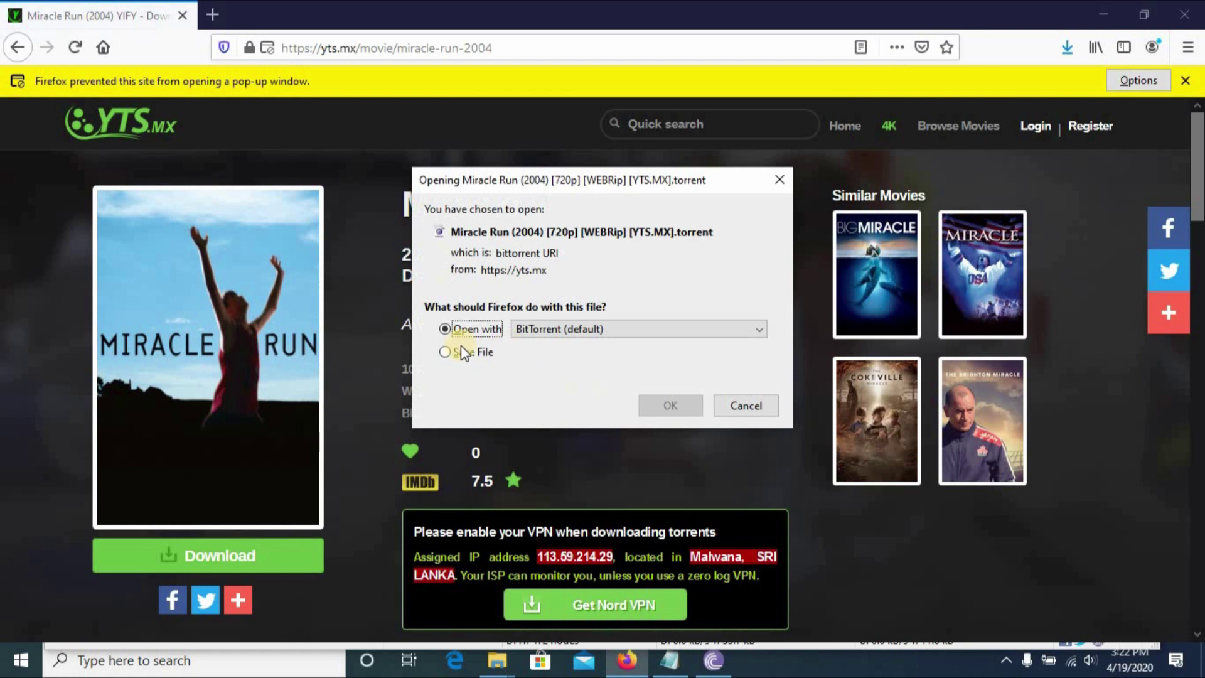
{"action": "left_click", "coordinate": [451, 352]}
{"action": "left_click", "coordinate": [691, 405]}
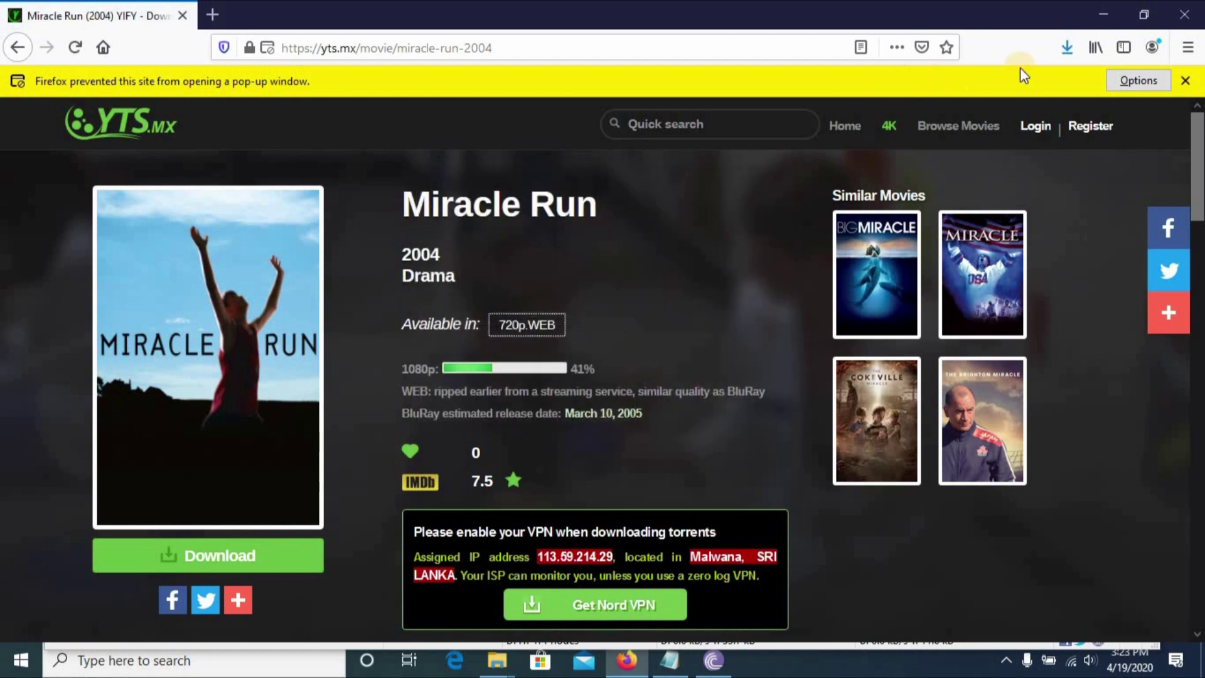
Check Firefox's downloads and open the folder holding the downloaded Miracle Run torrent.
{"action": "left_click", "coordinate": [1058, 45]}
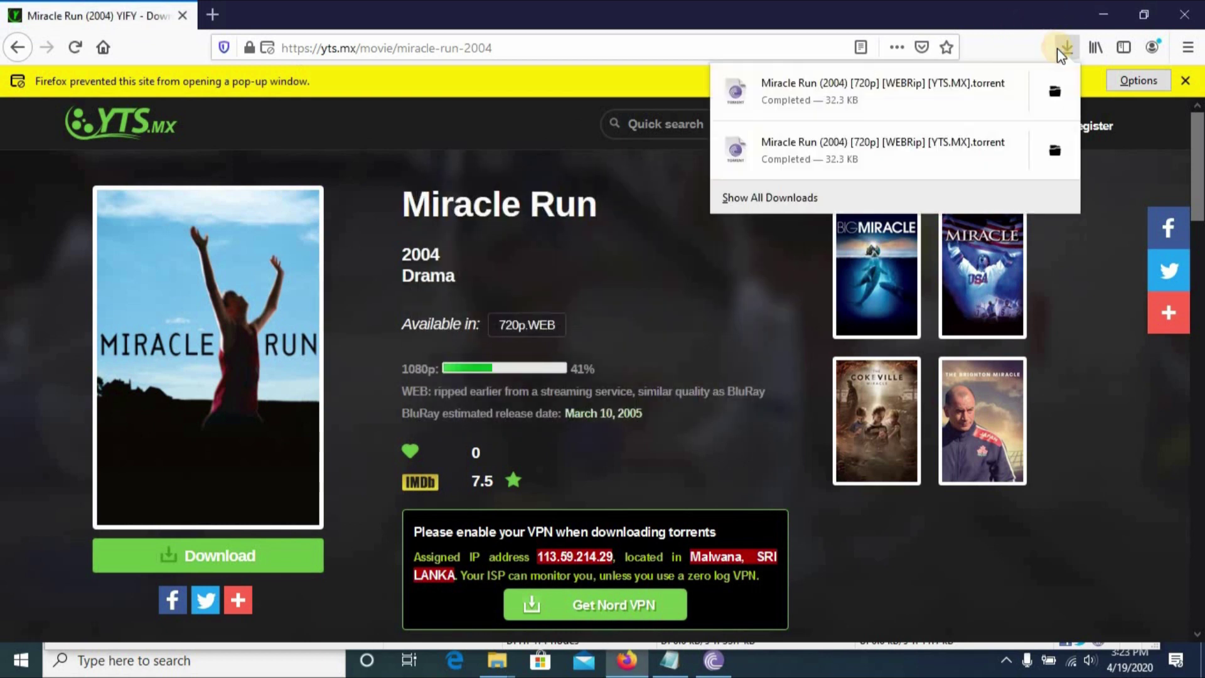
{"action": "left_click", "coordinate": [1061, 87]}
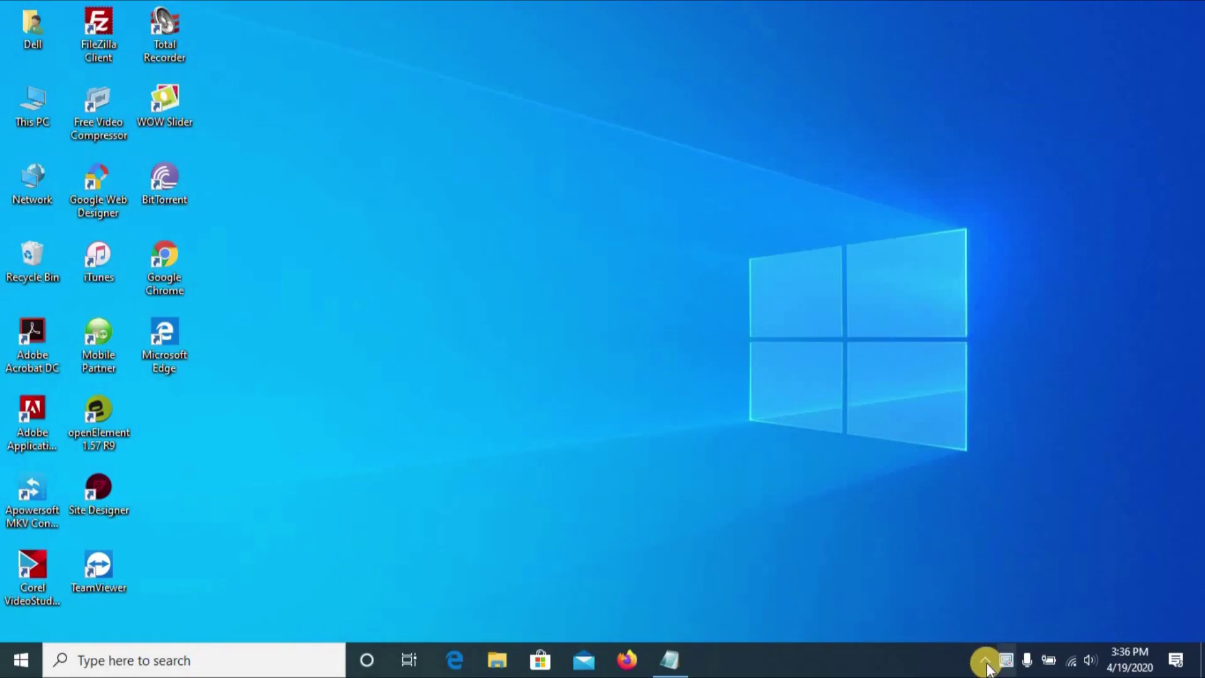
{"action": "left_click", "coordinate": [1004, 660]}
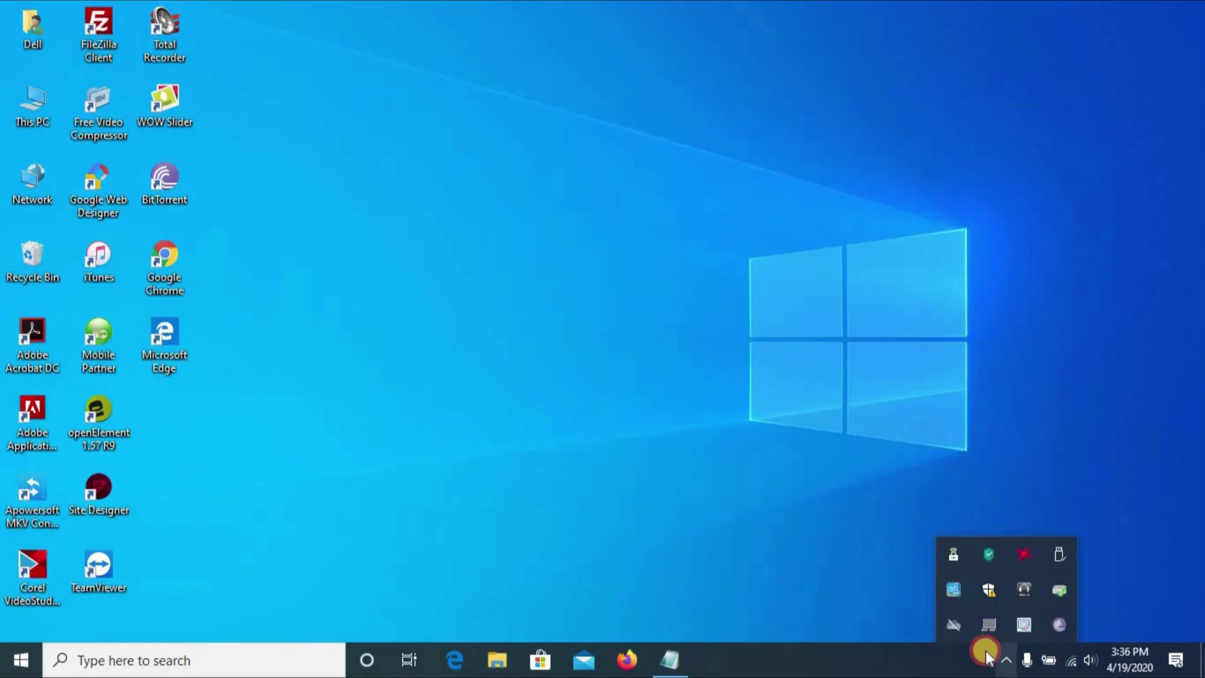
Add the Miracle Run .torrent from Downloads through File > Add Torrent and confirm it.
{"action": "left_click", "coordinate": [1057, 624]}
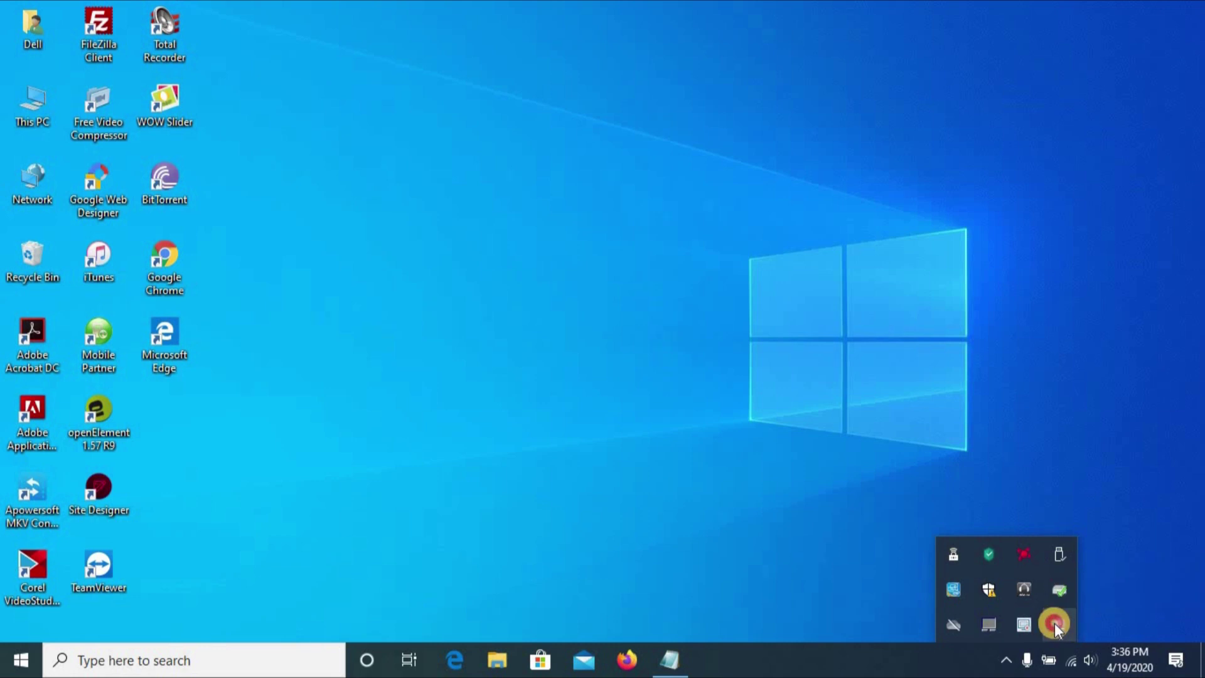
{"action": "left_click", "coordinate": [59, 56]}
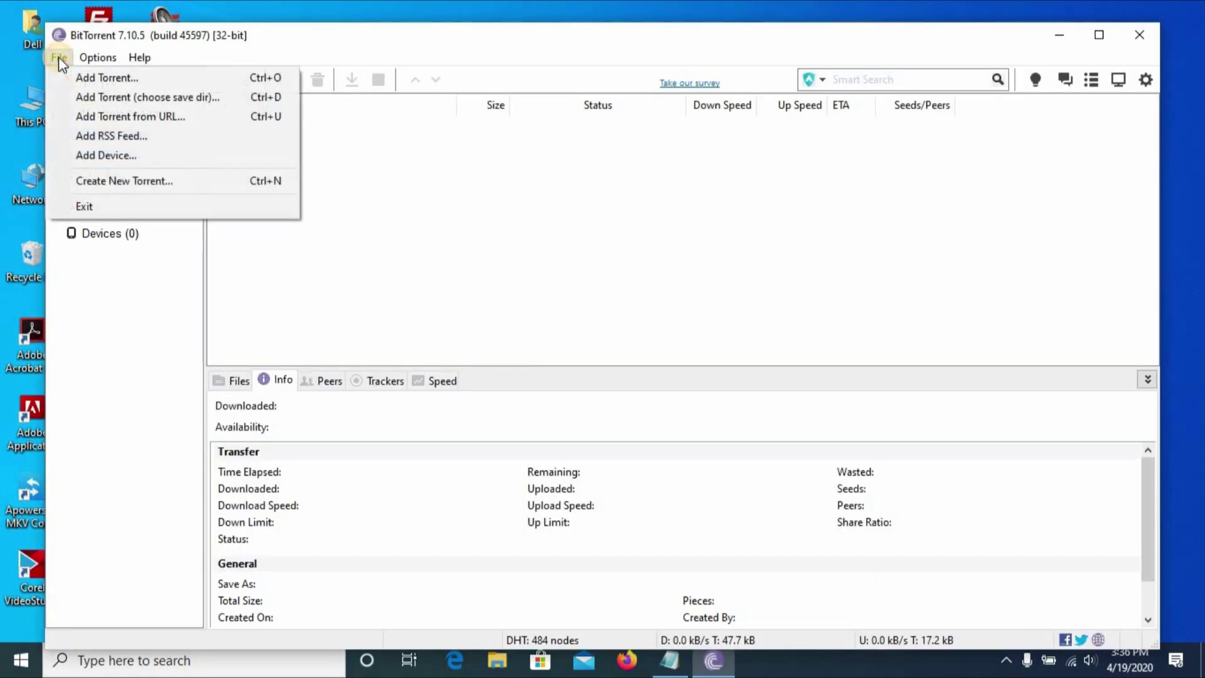
{"action": "left_click", "coordinate": [98, 57]}
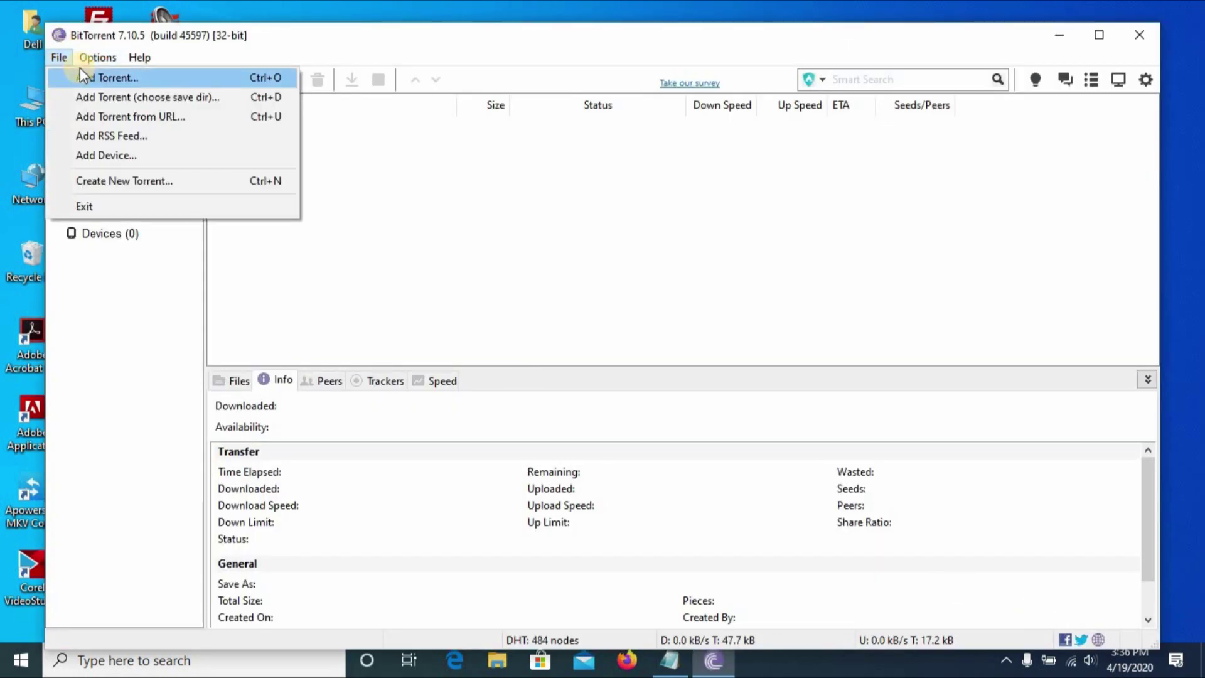
{"action": "left_click", "coordinate": [68, 75]}
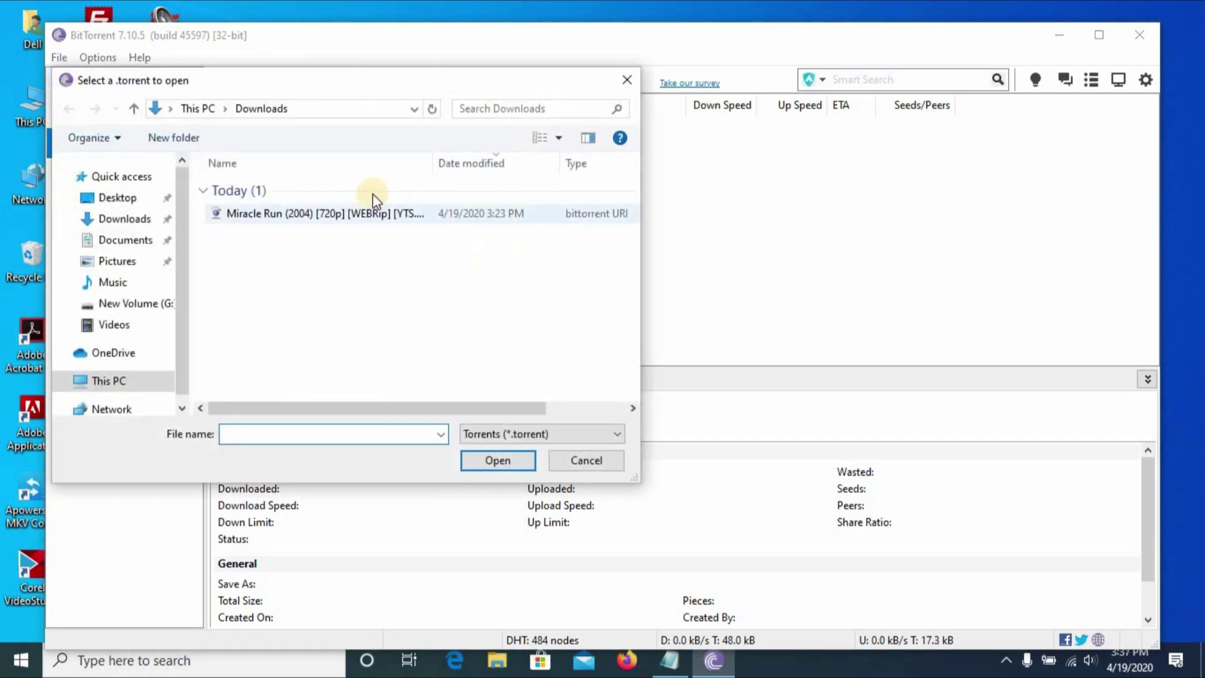
{"action": "left_click", "coordinate": [350, 215]}
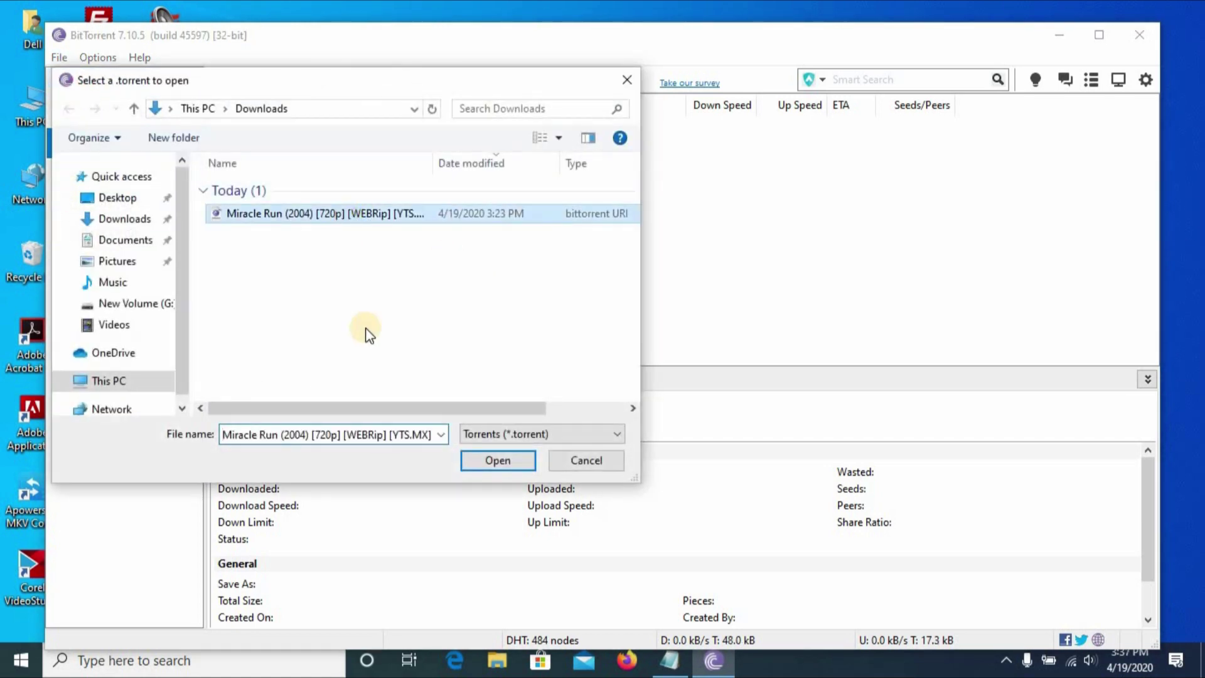
{"action": "left_click", "coordinate": [496, 461]}
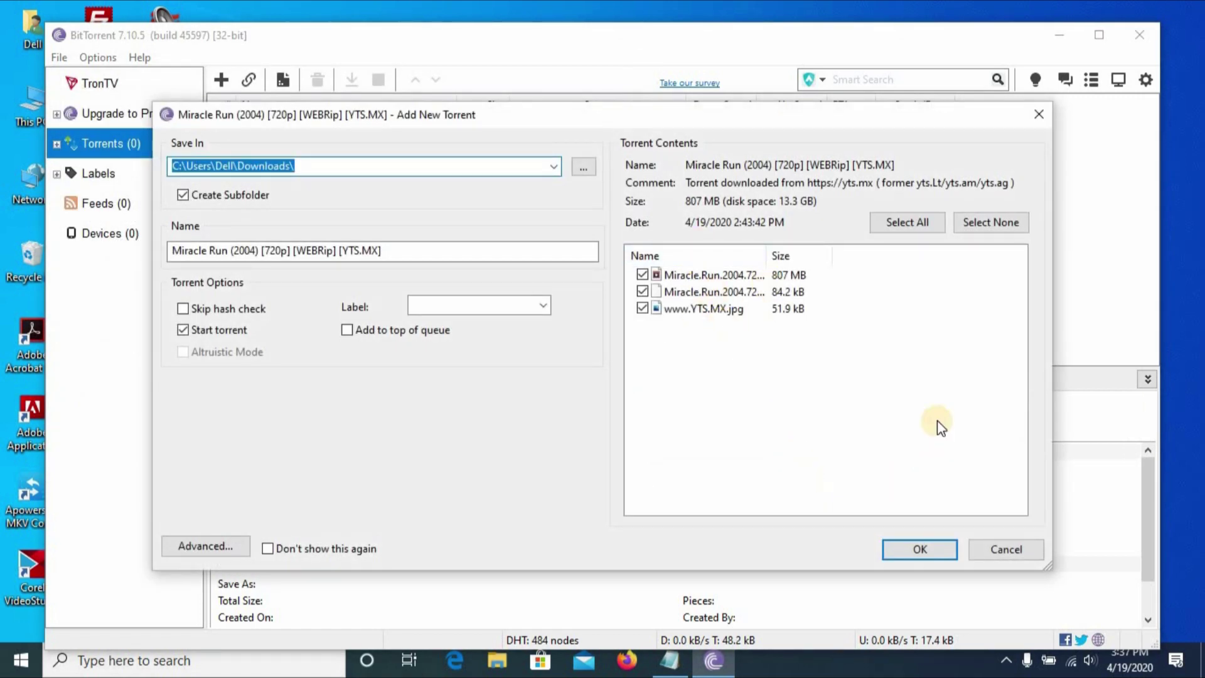
{"action": "left_click", "coordinate": [908, 551]}
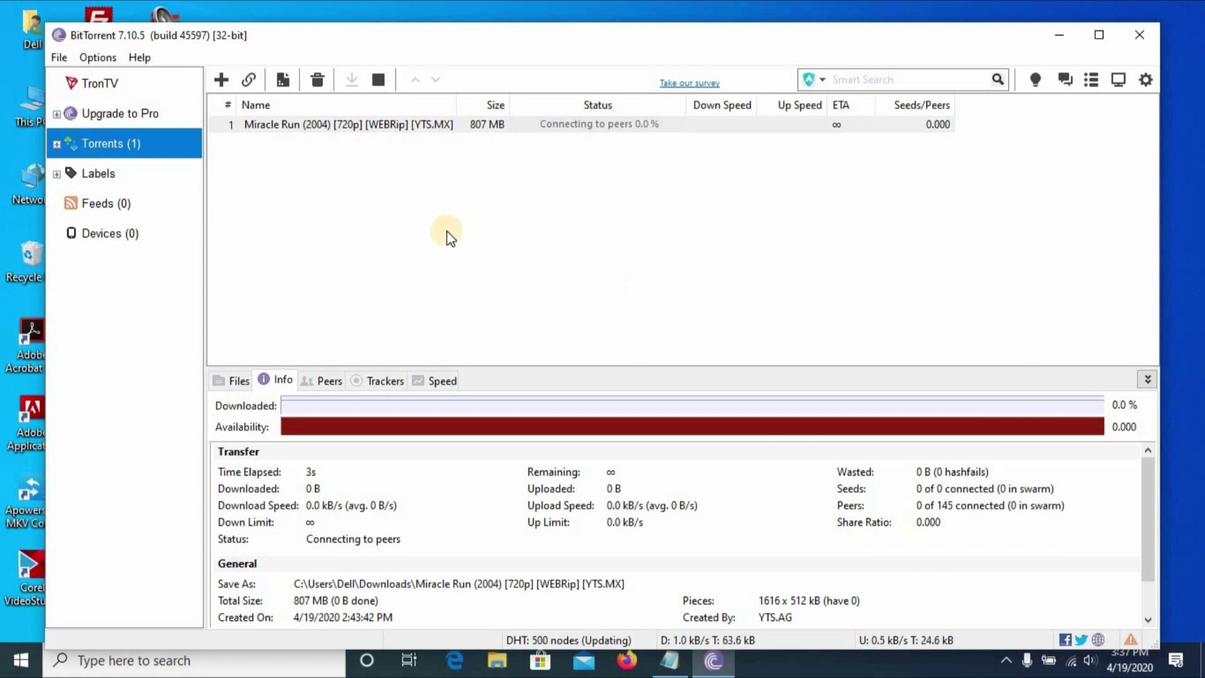
Give the Miracle Run torrent high bandwidth priority.
{"action": "right_click", "coordinate": [439, 128]}
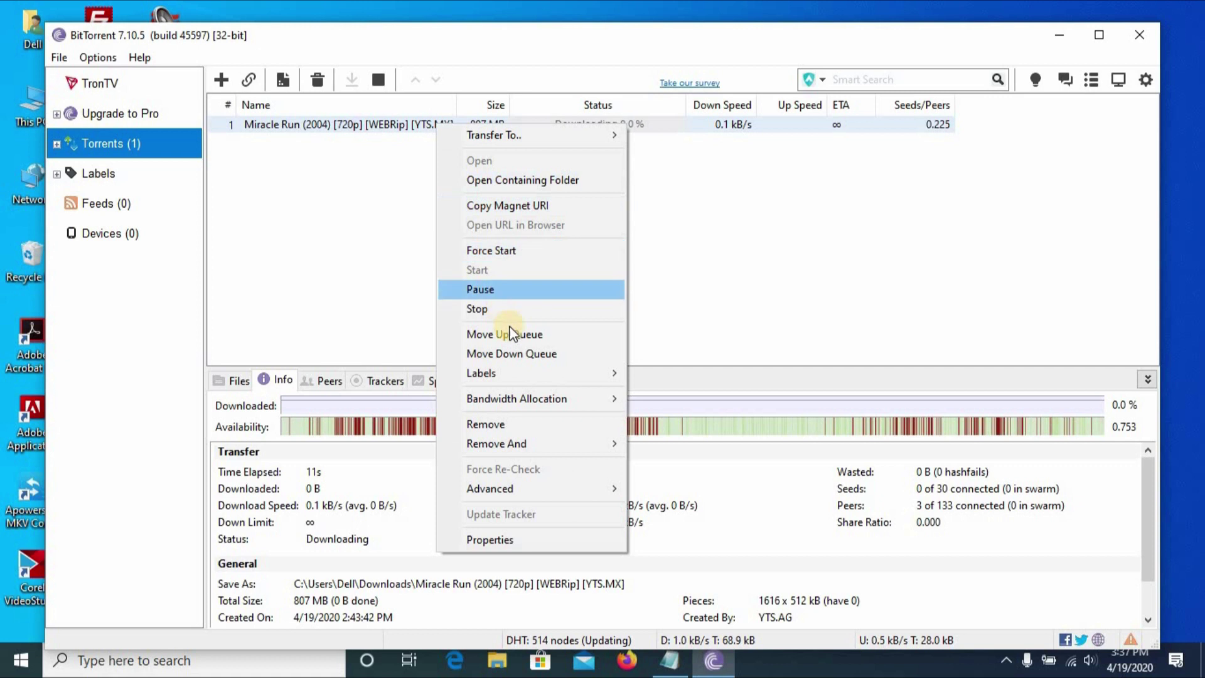
{"action": "mouse_move", "coordinate": [531, 400]}
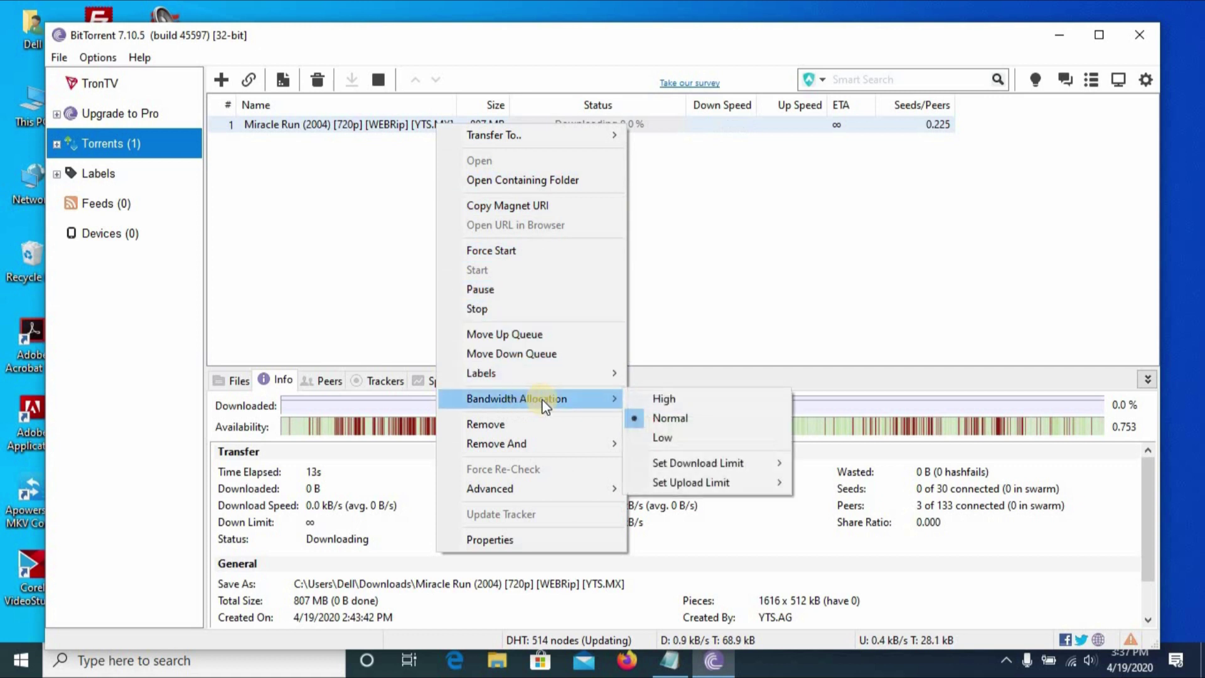
{"action": "left_click", "coordinate": [647, 398]}
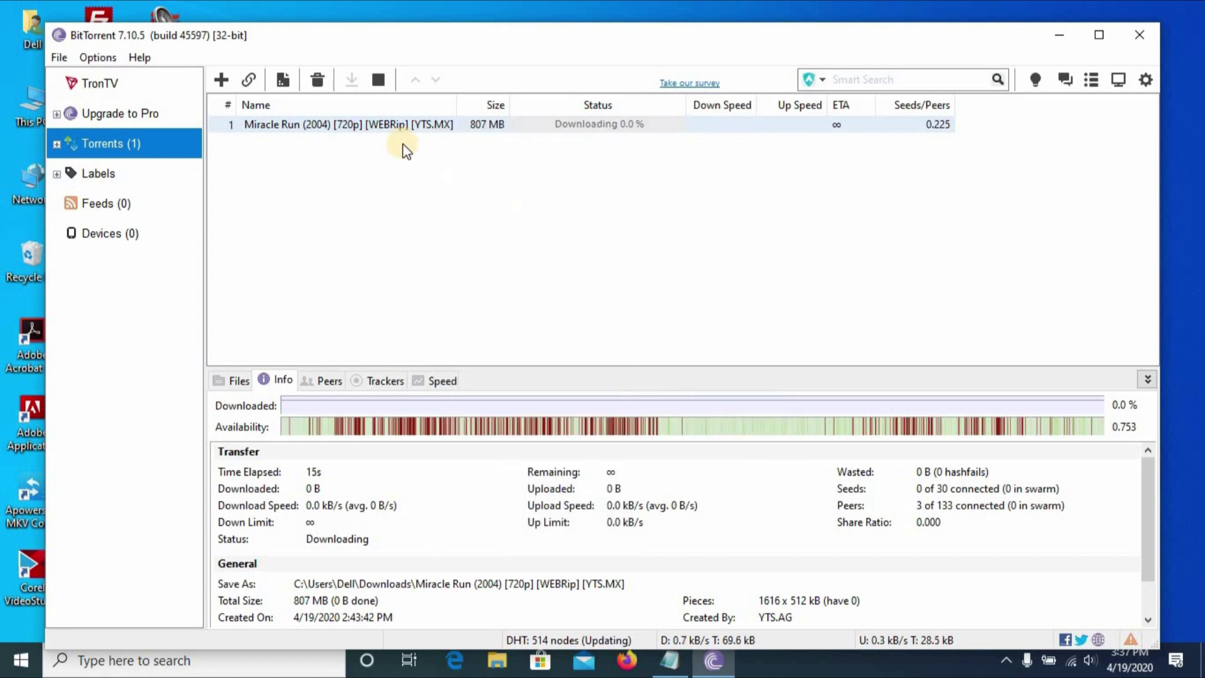
Set the torrent's maximum upload rate to 1 kB/s in its Properties.
{"action": "right_click", "coordinate": [398, 123]}
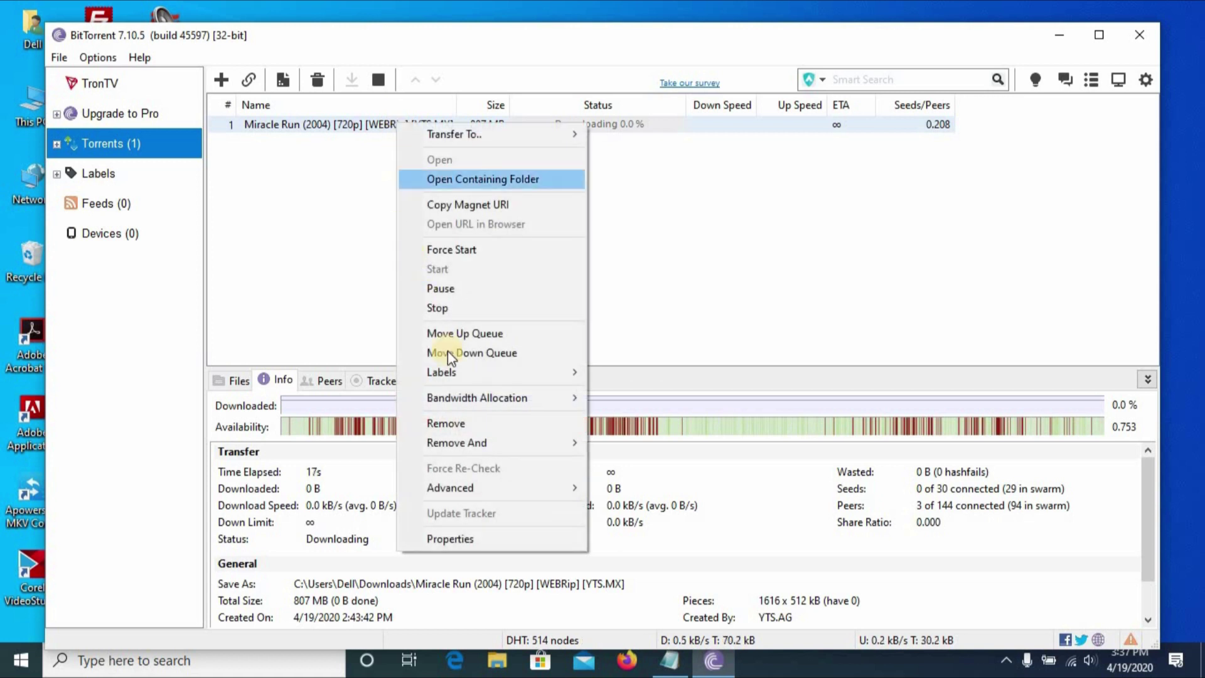
{"action": "left_click", "coordinate": [474, 539]}
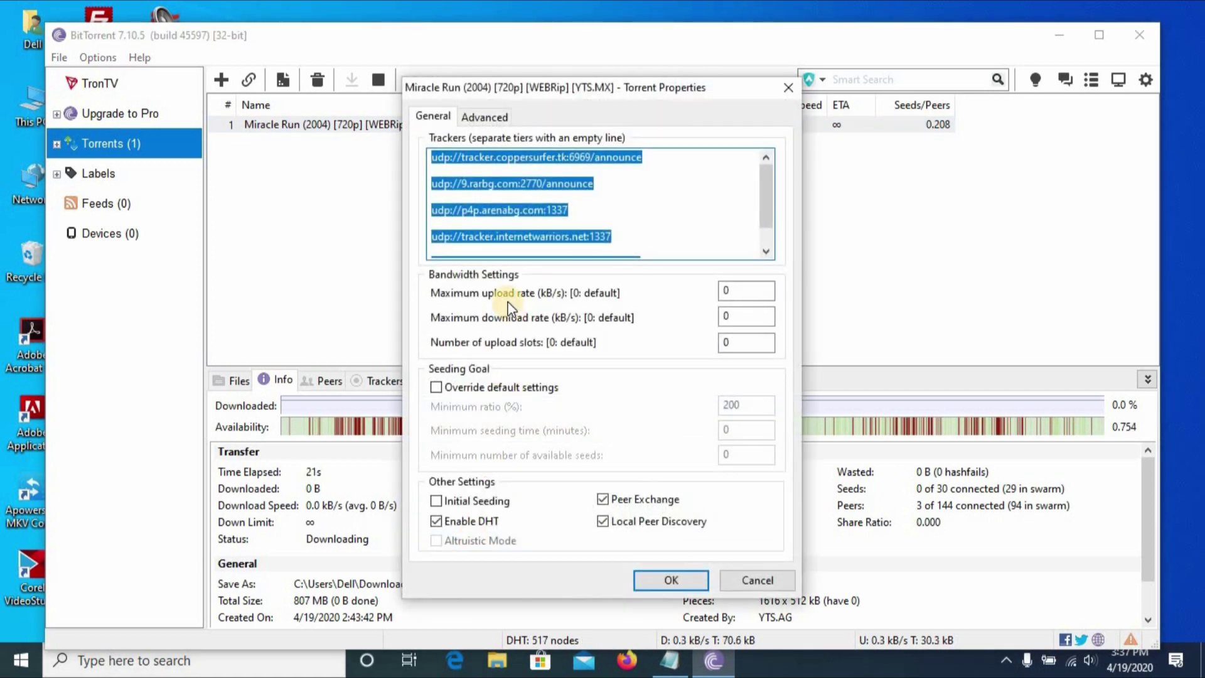
{"action": "left_click", "coordinate": [716, 293]}
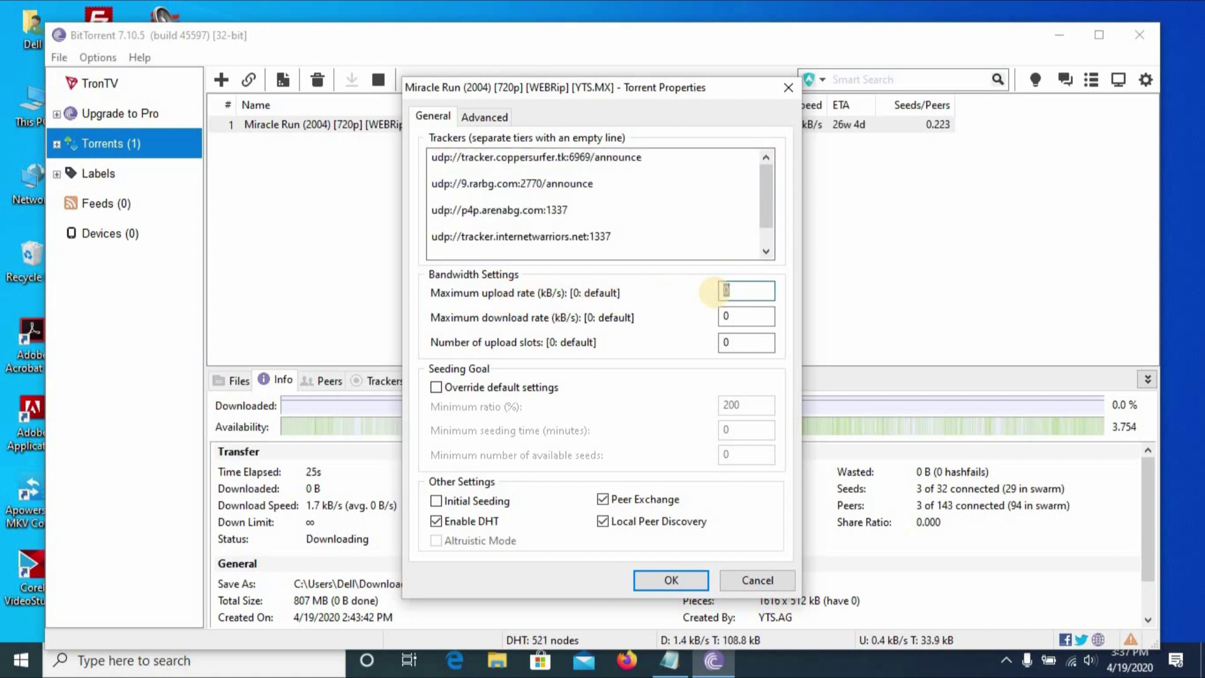
{"action": "type", "text": "1"}
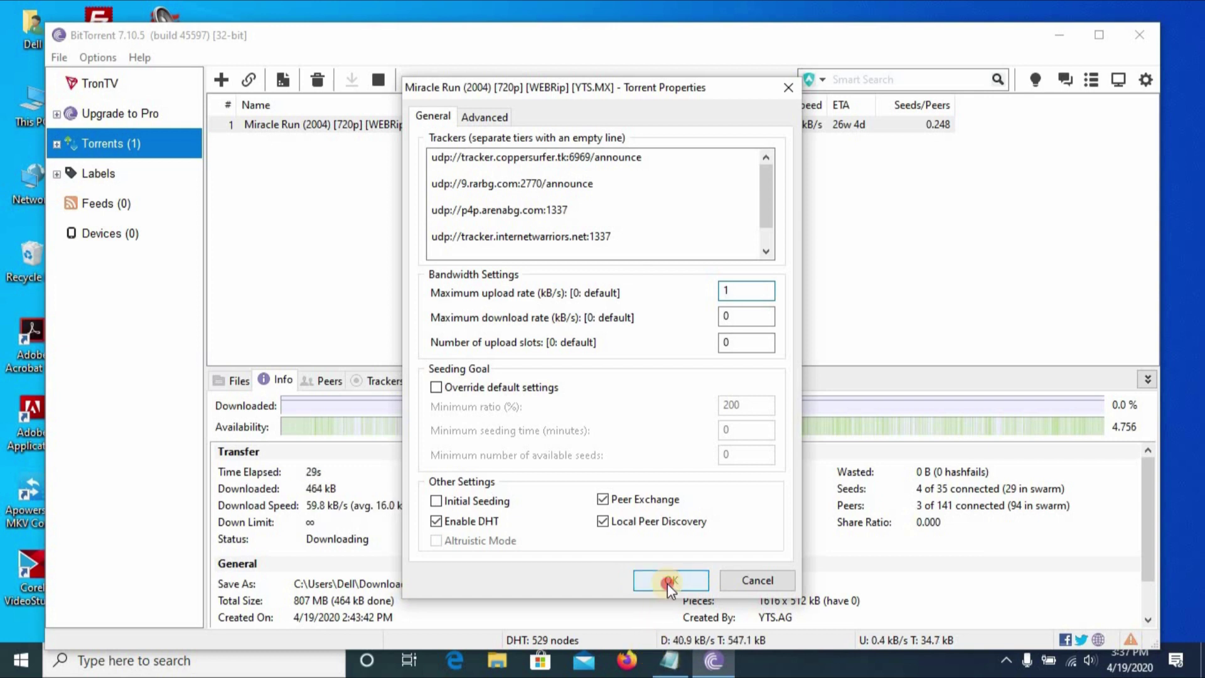
{"action": "left_click", "coordinate": [667, 580]}
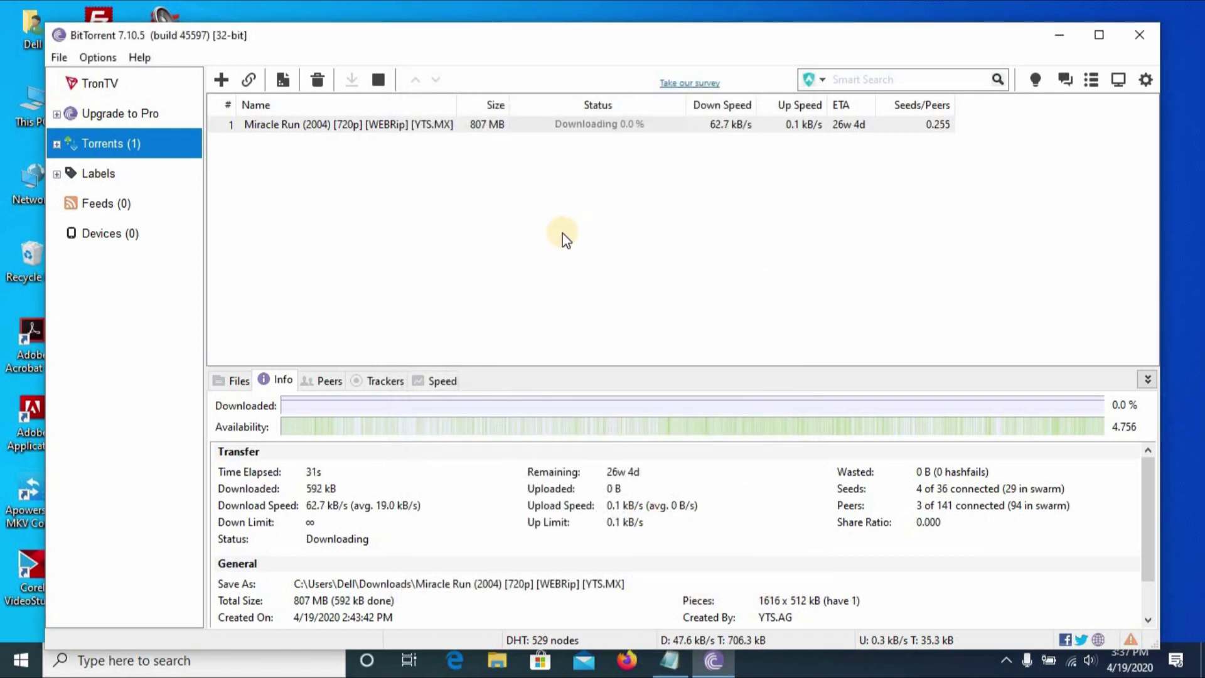
{"action": "left_click", "coordinate": [630, 667]}
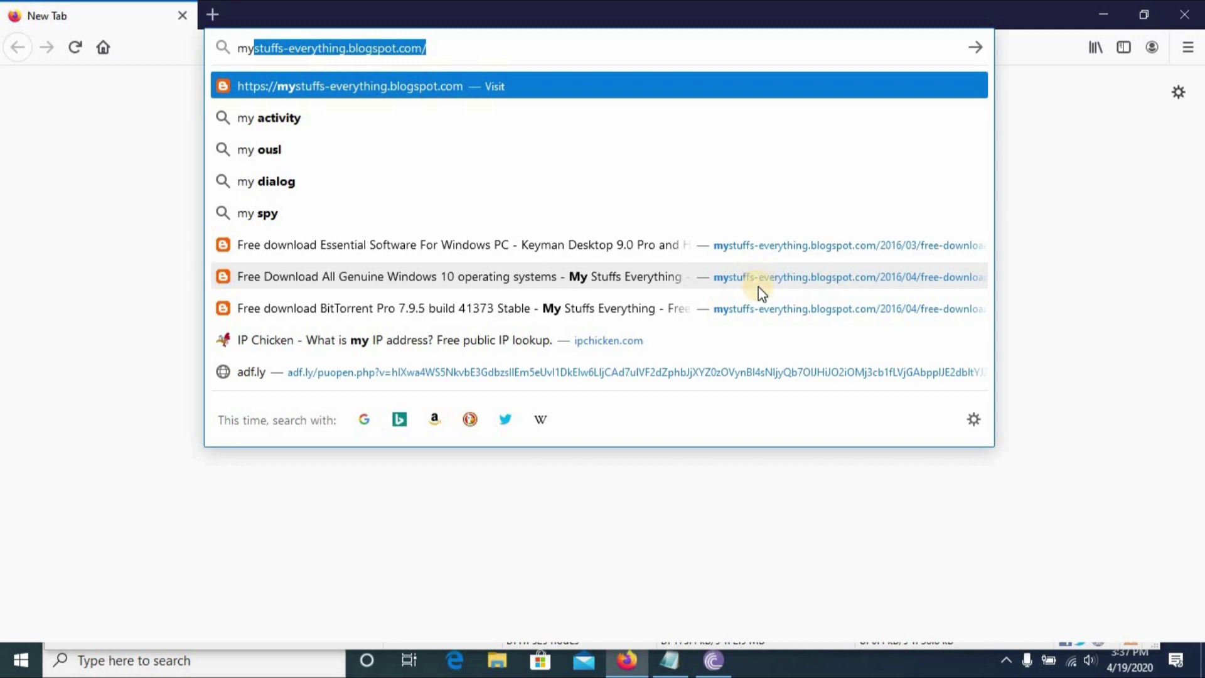
Open the BitTorrent Pro 7.9.5 blog post and select part of its title.
{"action": "left_click", "coordinate": [759, 308]}
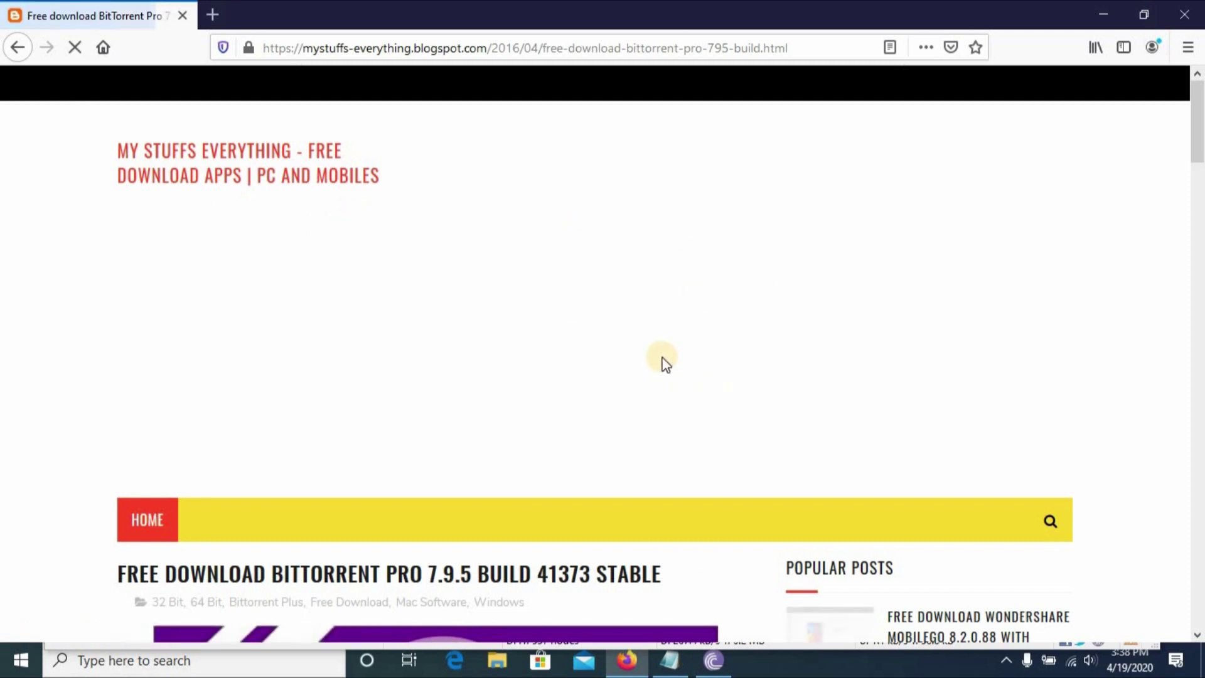
{"action": "scroll", "coordinate": [646, 447], "scroll_direction": "down", "scroll_amount": 5}
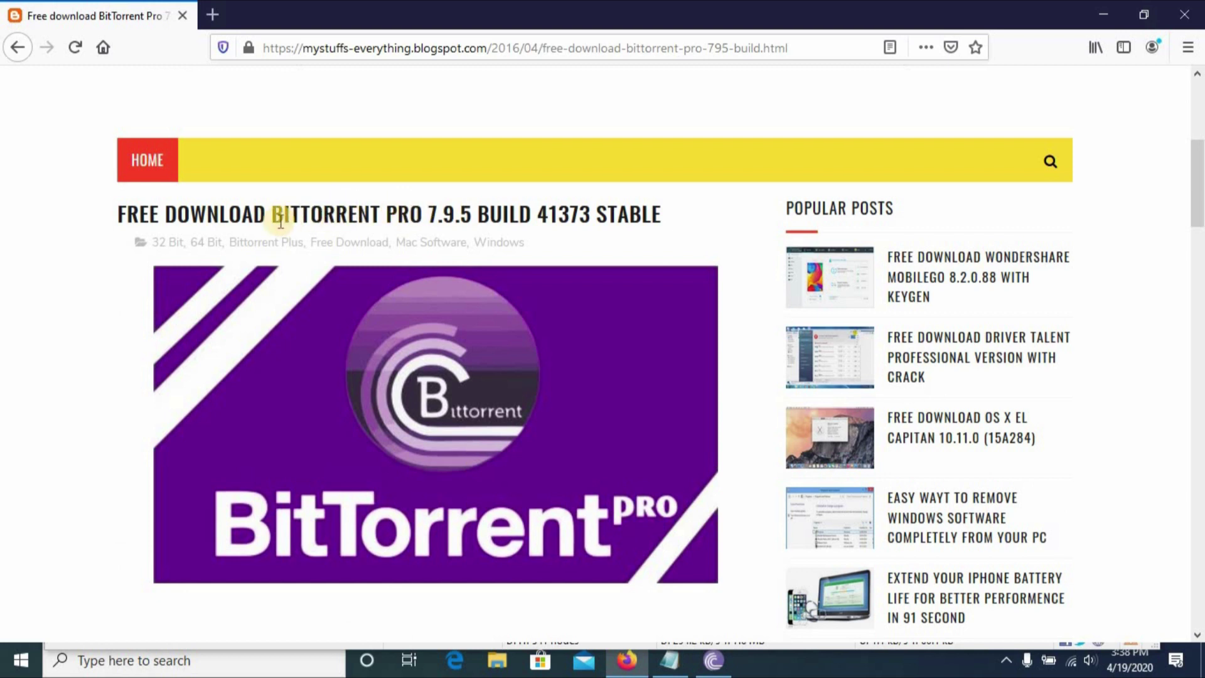
{"action": "left_click_drag", "start_coordinate": [274, 210], "coordinate": [664, 216]}
{"action": "left_click", "coordinate": [649, 305]}
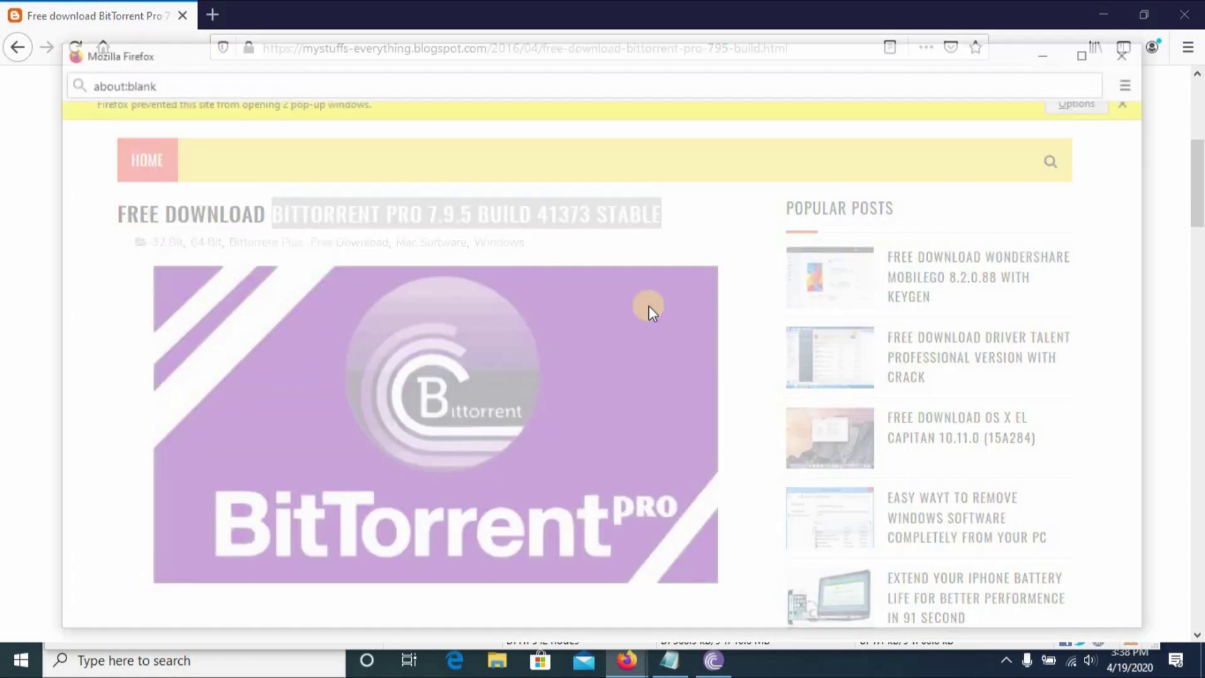
Close the ad popup and scroll down to the tracker-lists download link.
{"action": "left_click", "coordinate": [1129, 53]}
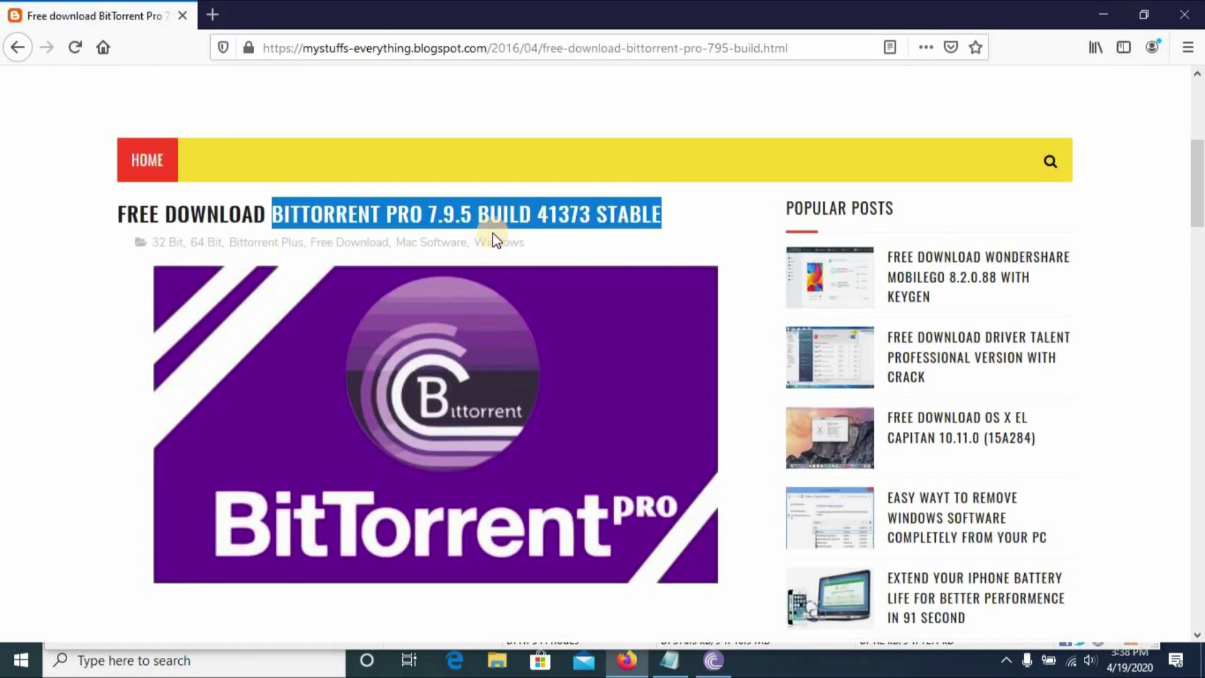
{"action": "scroll", "coordinate": [566, 280], "scroll_direction": "down", "scroll_amount": 5}
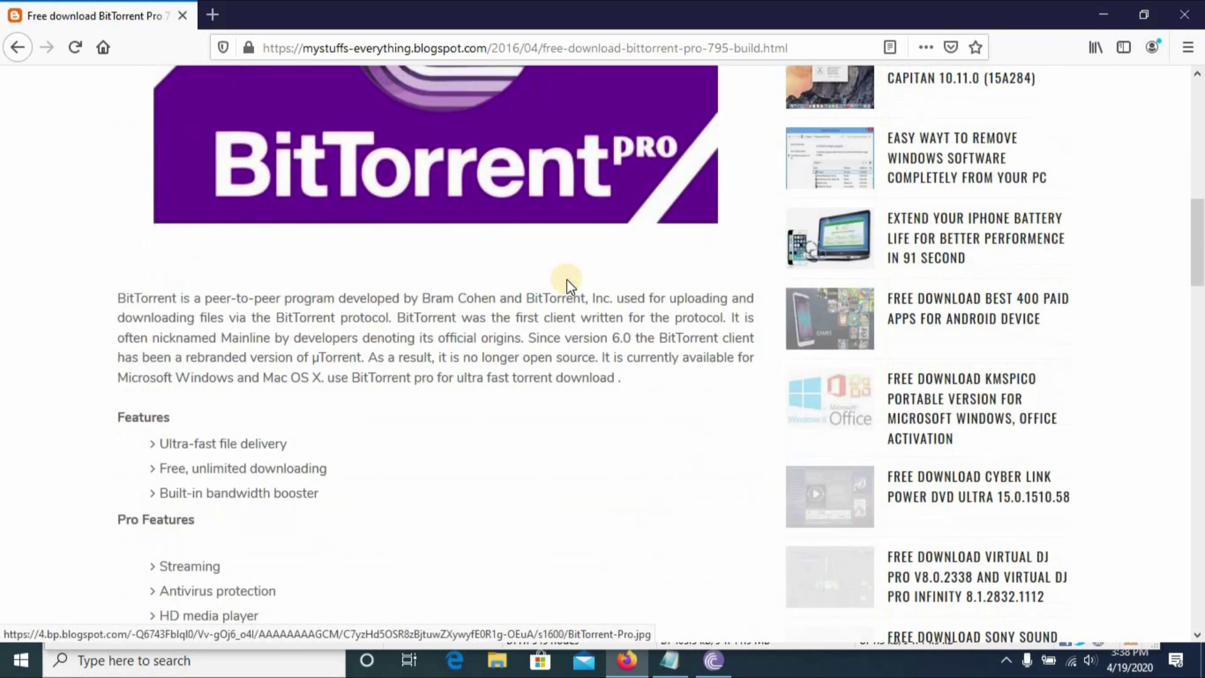
{"action": "scroll", "coordinate": [566, 280], "scroll_direction": "down", "scroll_amount": 3}
{"action": "scroll", "coordinate": [567, 280], "scroll_direction": "down", "scroll_amount": 4}
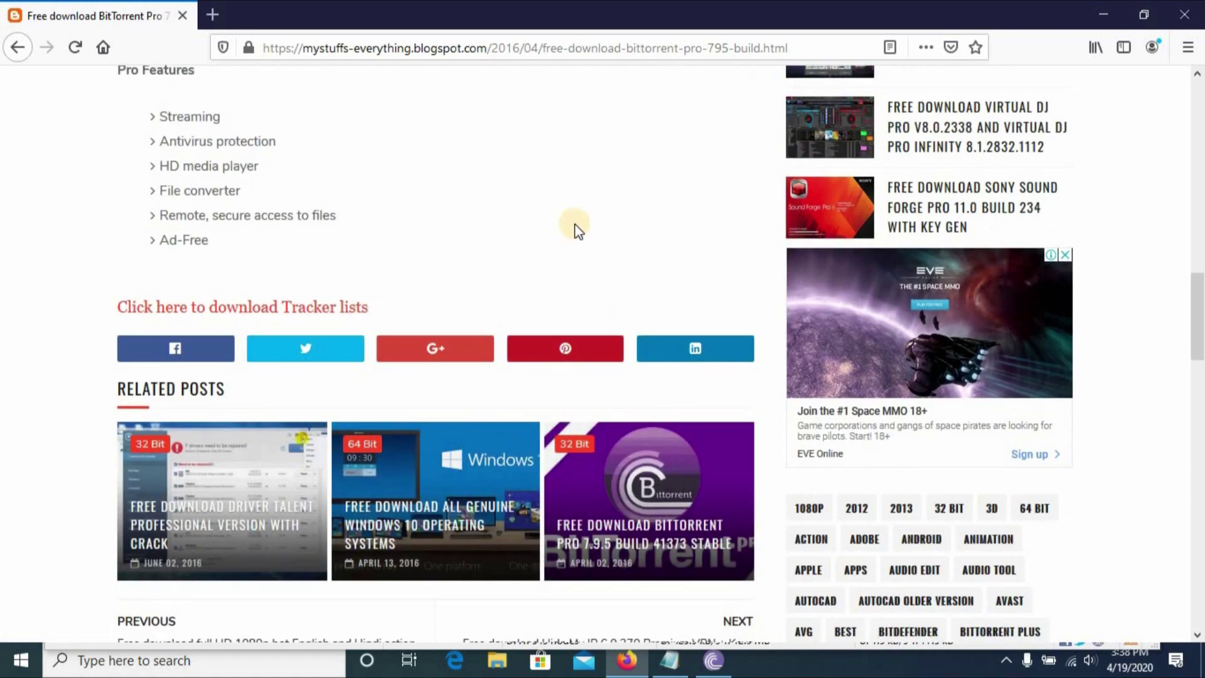
{"action": "scroll", "coordinate": [409, 235], "scroll_direction": "up", "scroll_amount": 3}
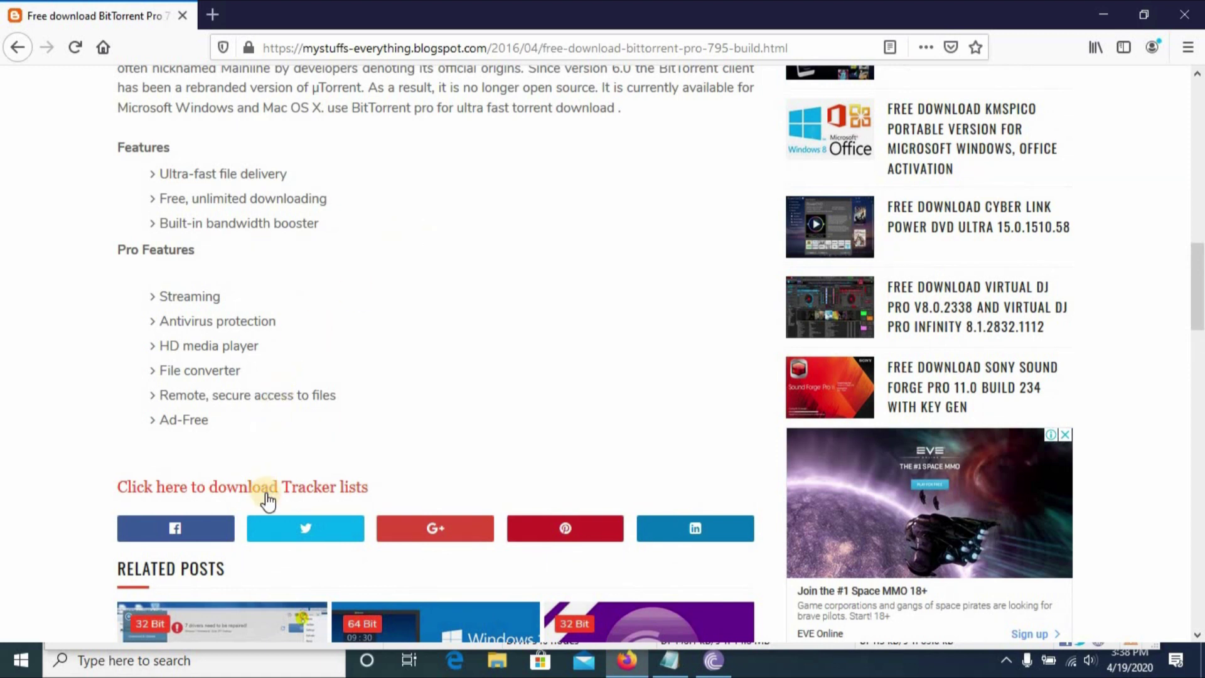
{"action": "scroll", "coordinate": [317, 423], "scroll_direction": "down", "scroll_amount": 7}
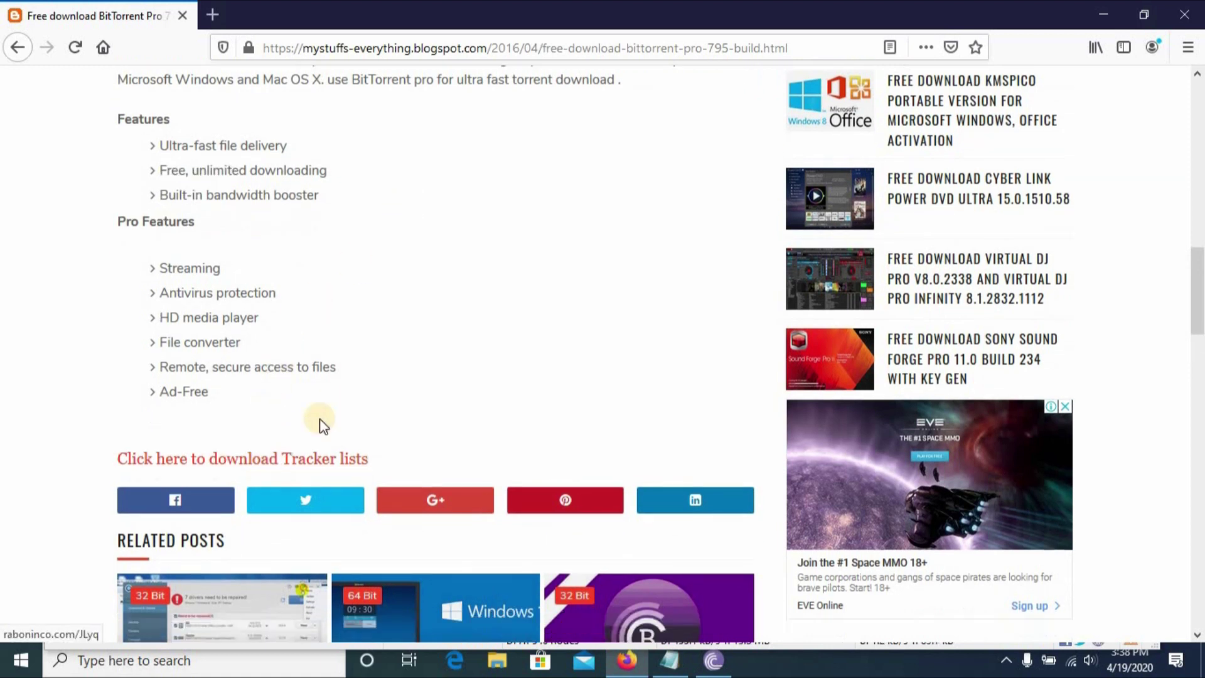
{"action": "scroll", "coordinate": [393, 325], "scroll_direction": "down", "scroll_amount": 3}
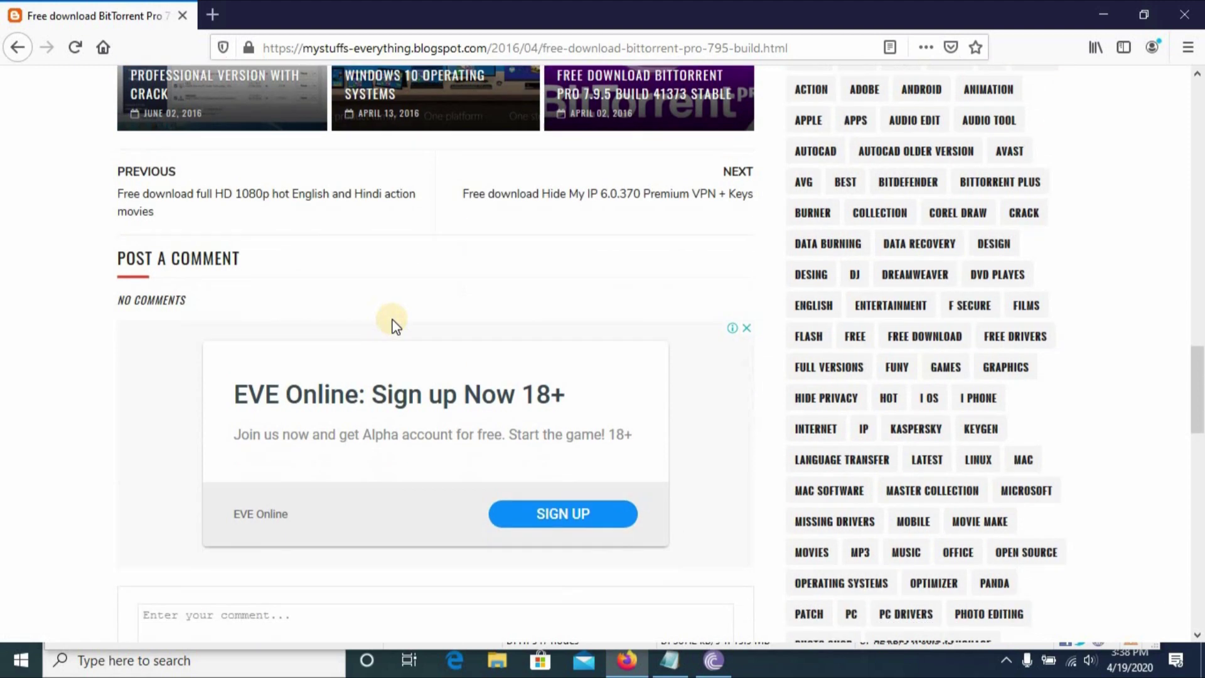
{"action": "scroll", "coordinate": [392, 325], "scroll_direction": "up", "scroll_amount": 15}
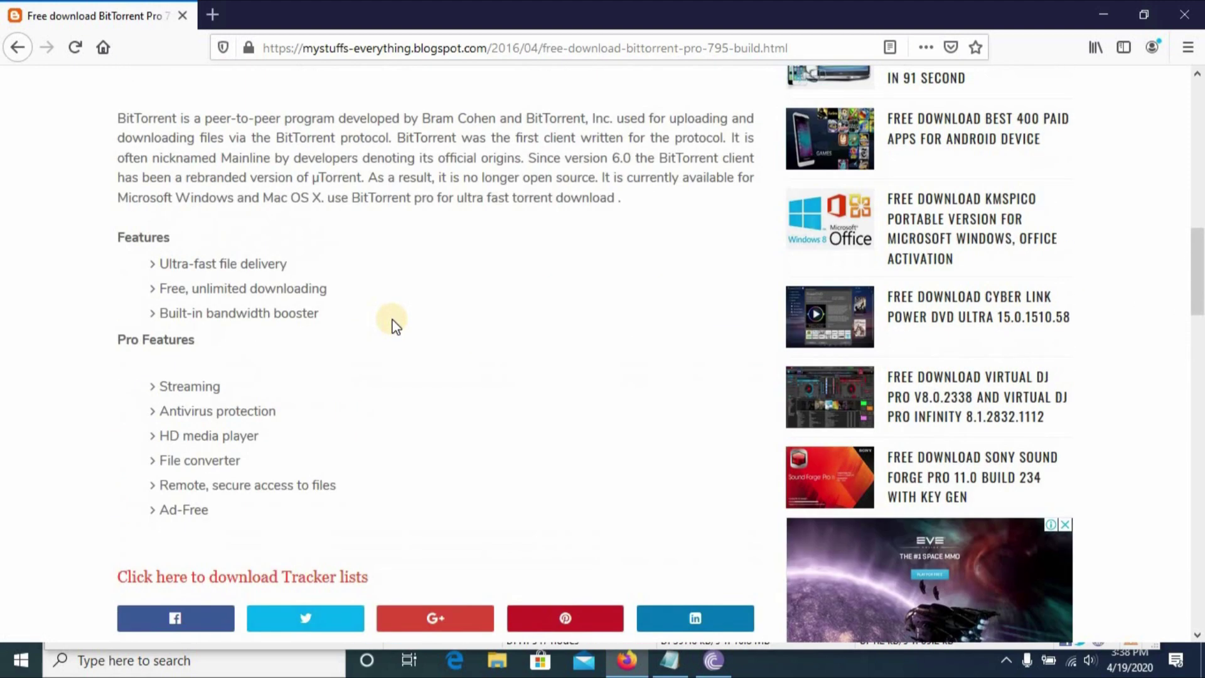
{"action": "scroll", "coordinate": [392, 325], "scroll_direction": "down", "scroll_amount": 8}
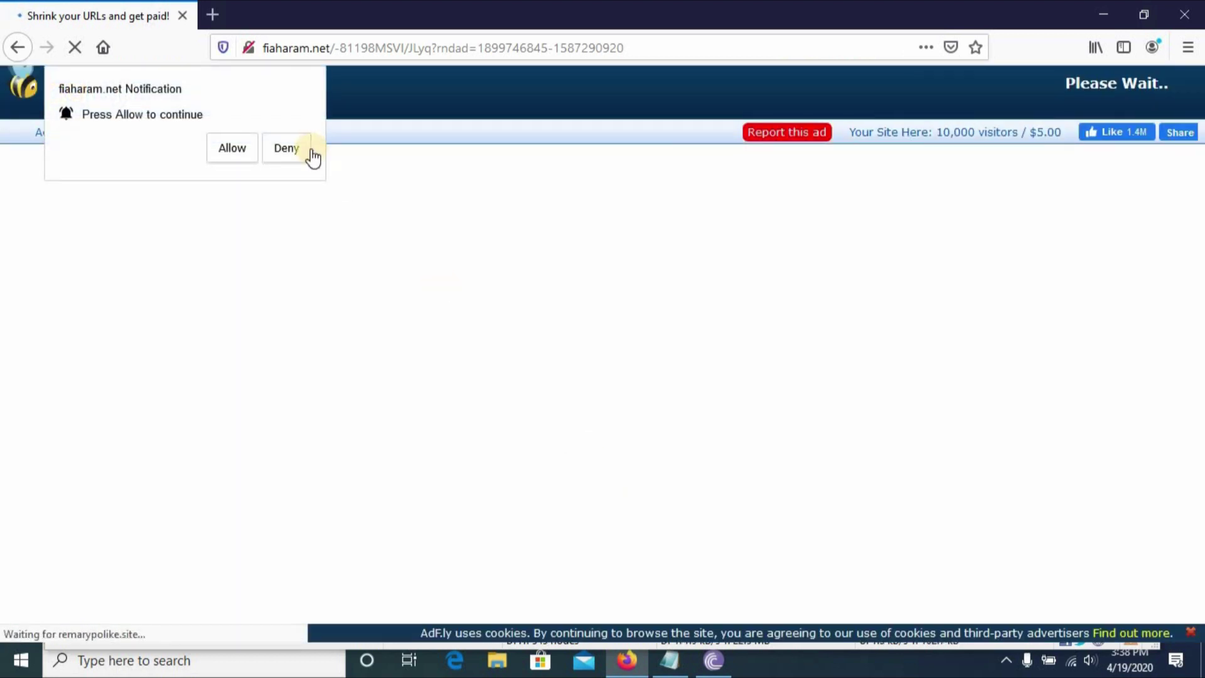
Deny the notification, skip the ad, and download udp.docx trackers.docx from Google Drive.
{"action": "left_click", "coordinate": [295, 148]}
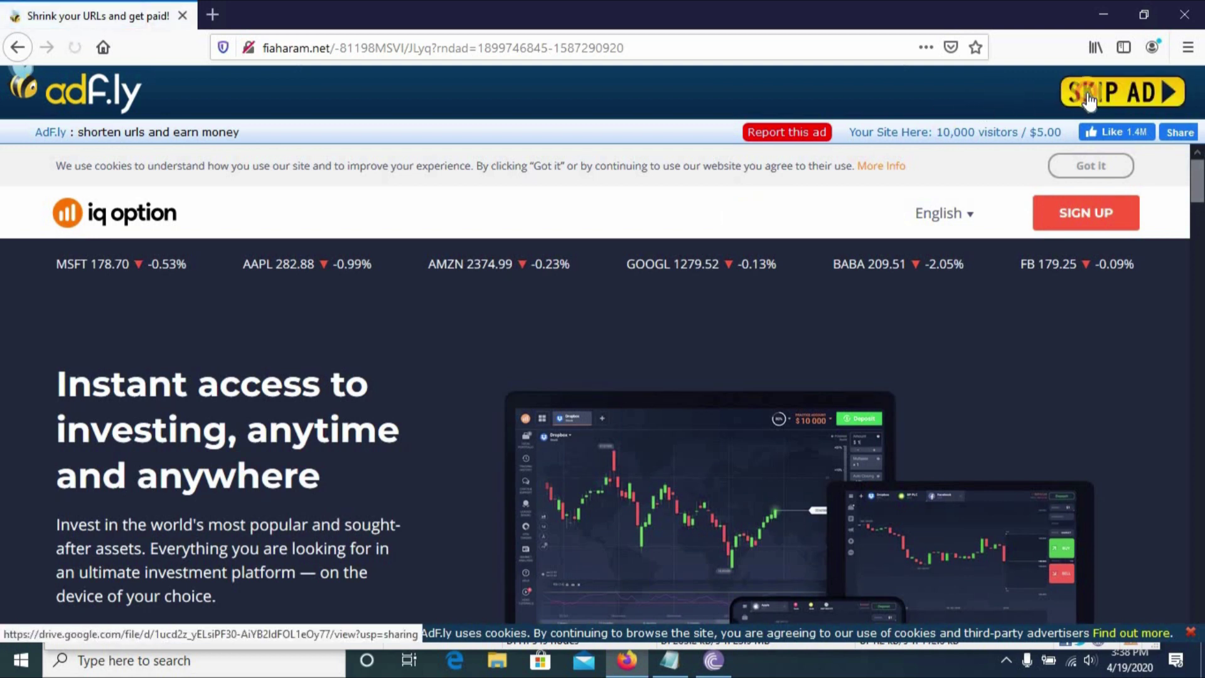
{"action": "left_click", "coordinate": [1089, 95]}
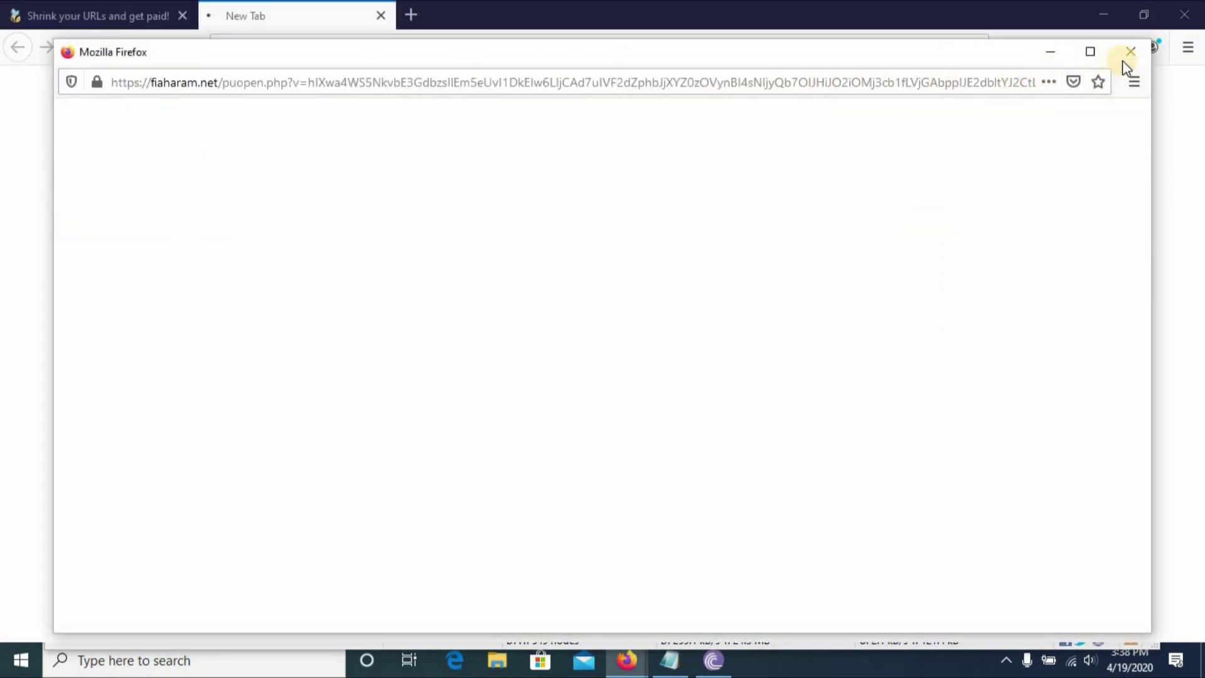
{"action": "left_click", "coordinate": [1131, 52]}
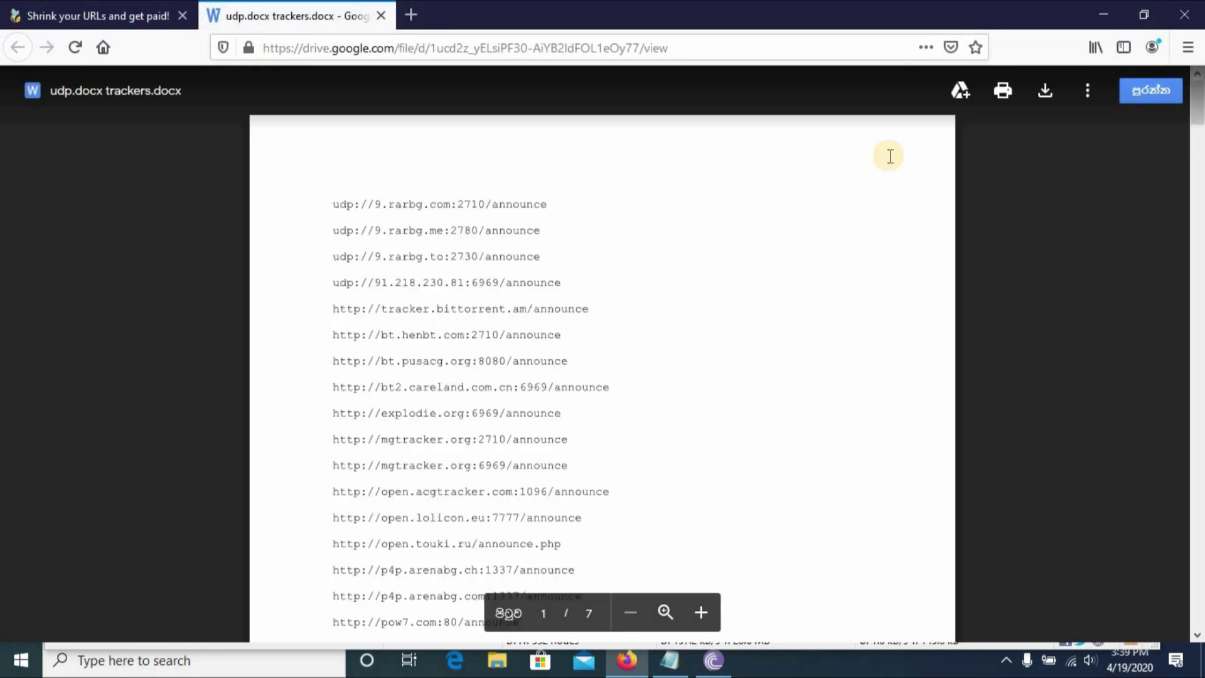
{"action": "left_click", "coordinate": [1045, 91]}
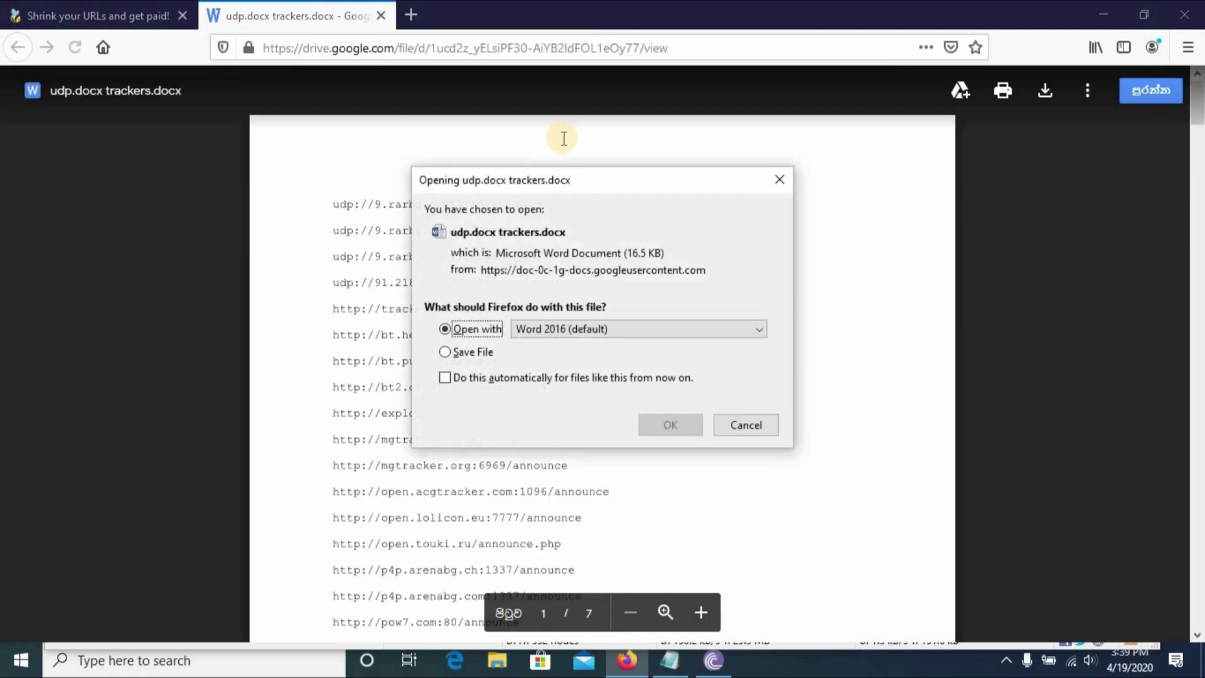
Open the tracker list in Word, dismiss the update prompt, and enable editing.
{"action": "left_click", "coordinate": [660, 424]}
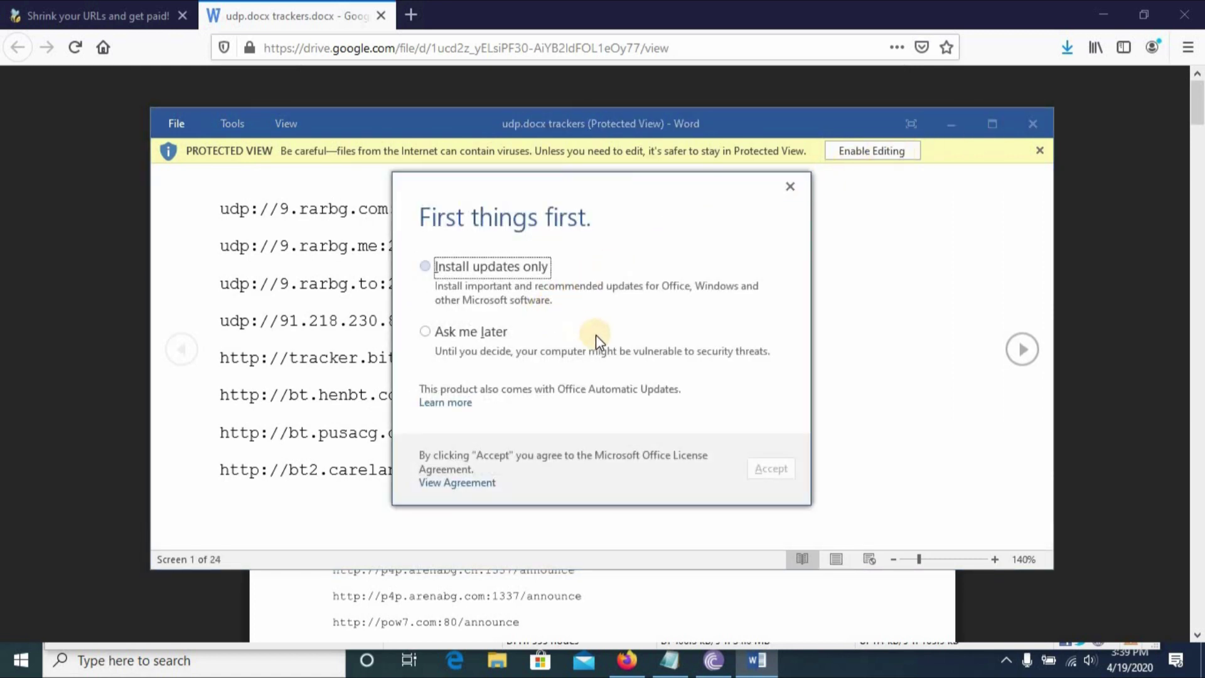
{"action": "left_click", "coordinate": [434, 331]}
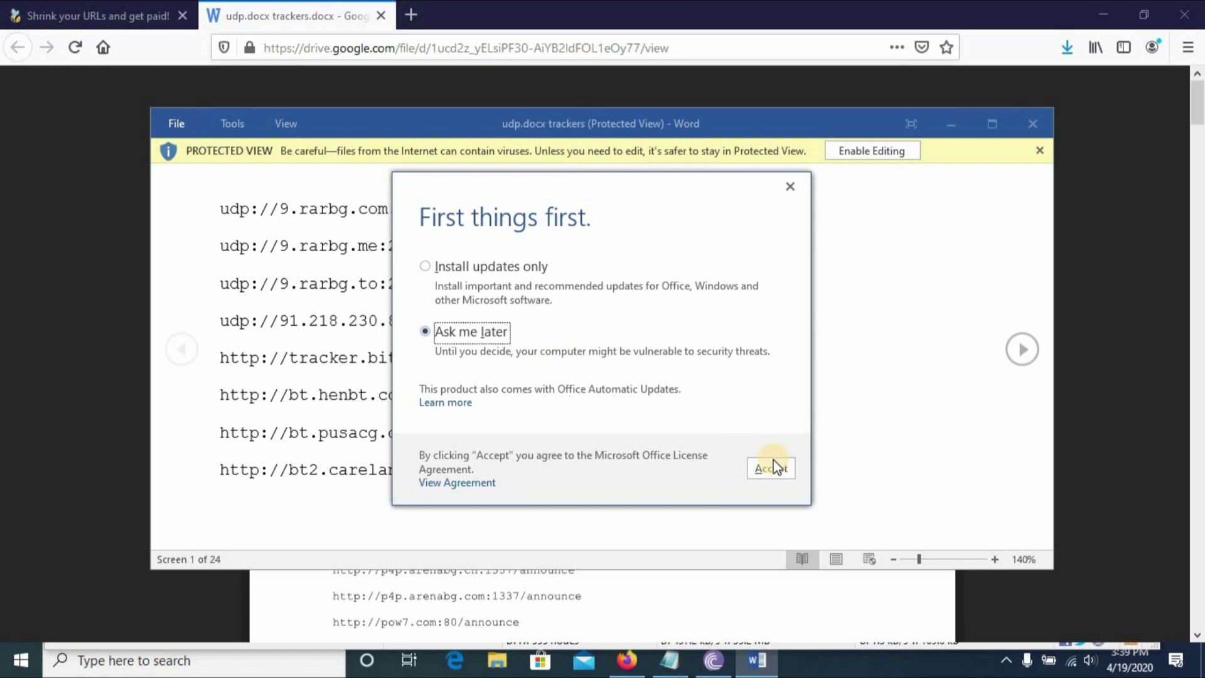
{"action": "left_click", "coordinate": [771, 467]}
{"action": "left_click", "coordinate": [1000, 127]}
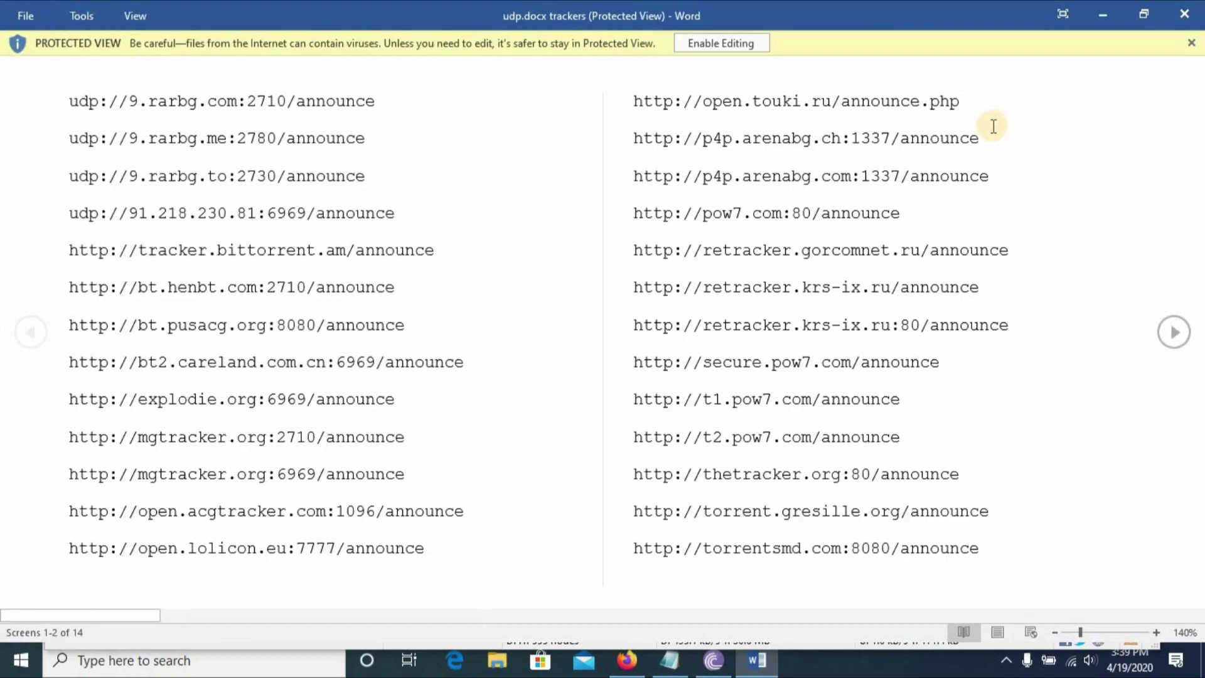
{"action": "left_click", "coordinate": [697, 38]}
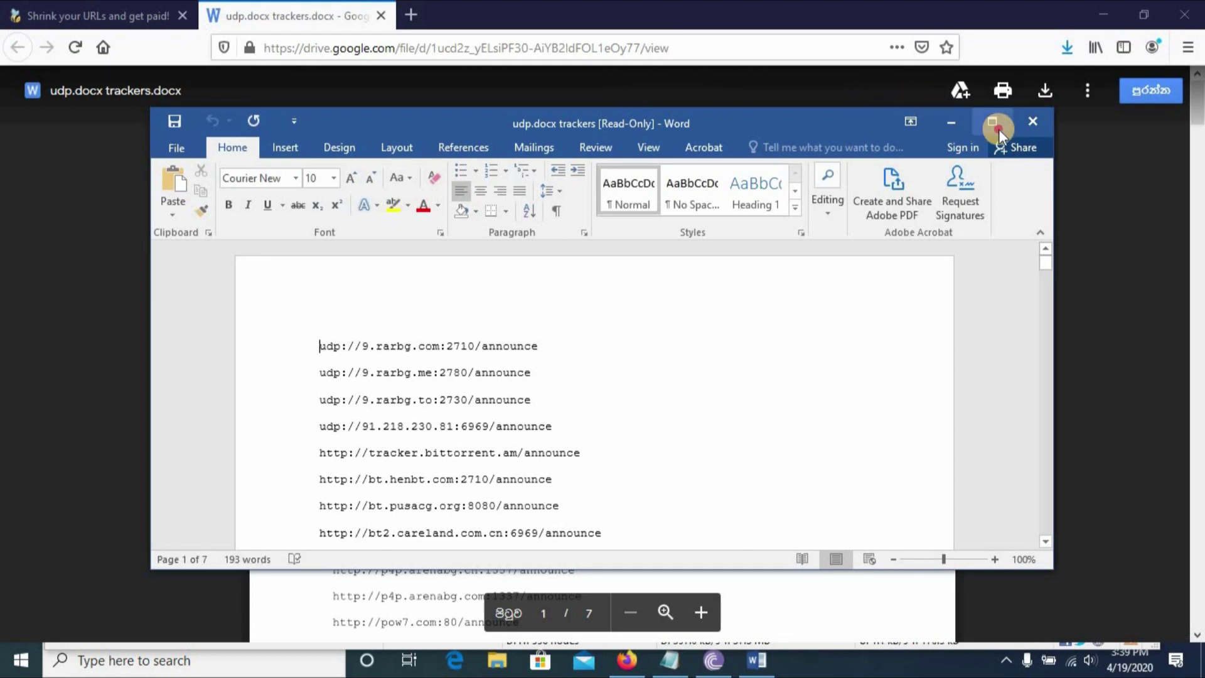
{"action": "left_click", "coordinate": [998, 125]}
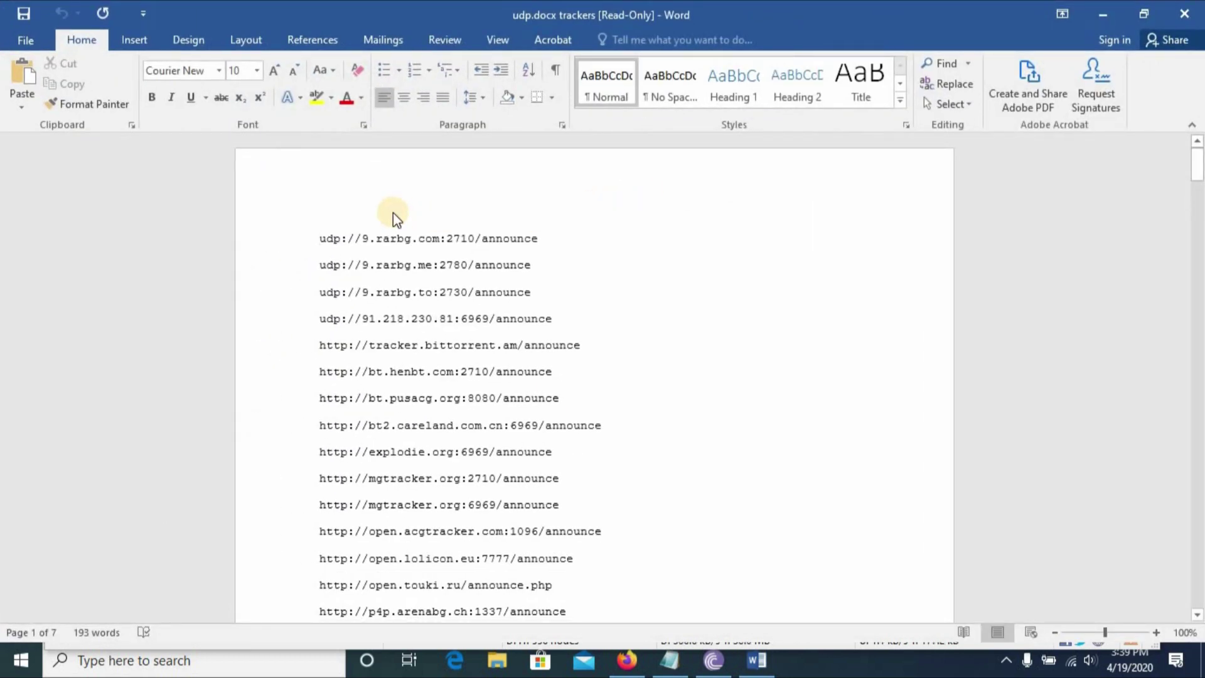
Select all tracker addresses, minimize Word, and close Firefox's two tabs.
{"action": "key", "text": "ctrl+a"}
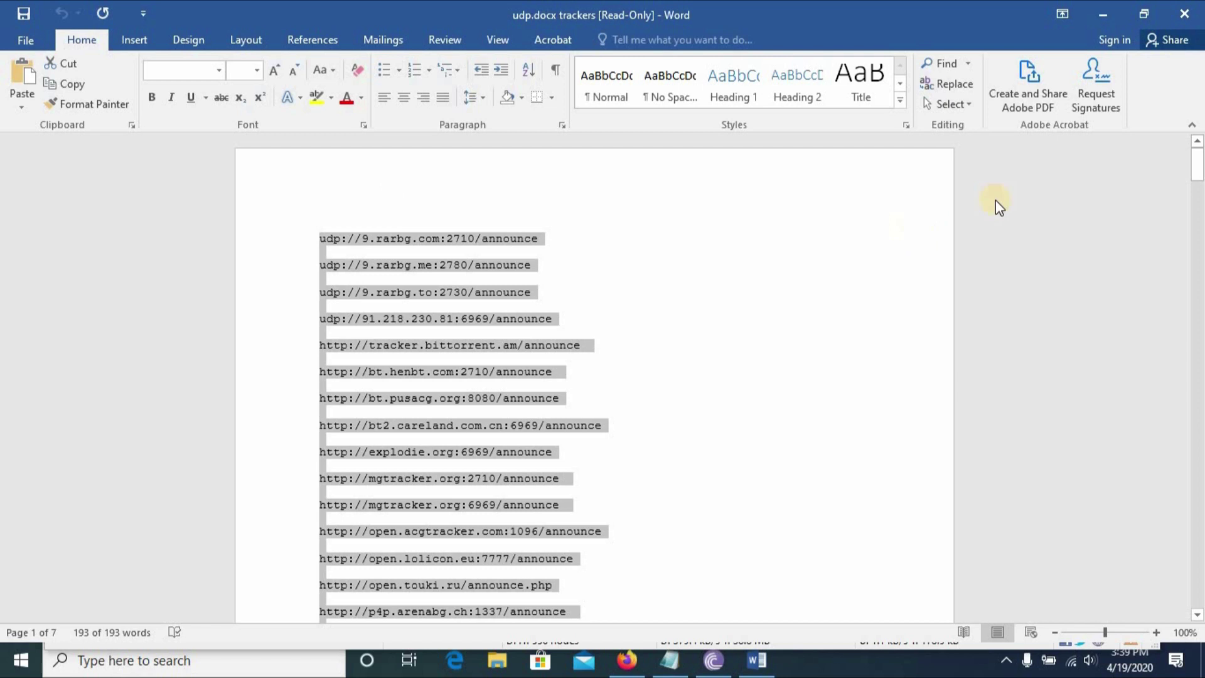
{"action": "scroll", "coordinate": [826, 311], "scroll_direction": "down", "scroll_amount": 15}
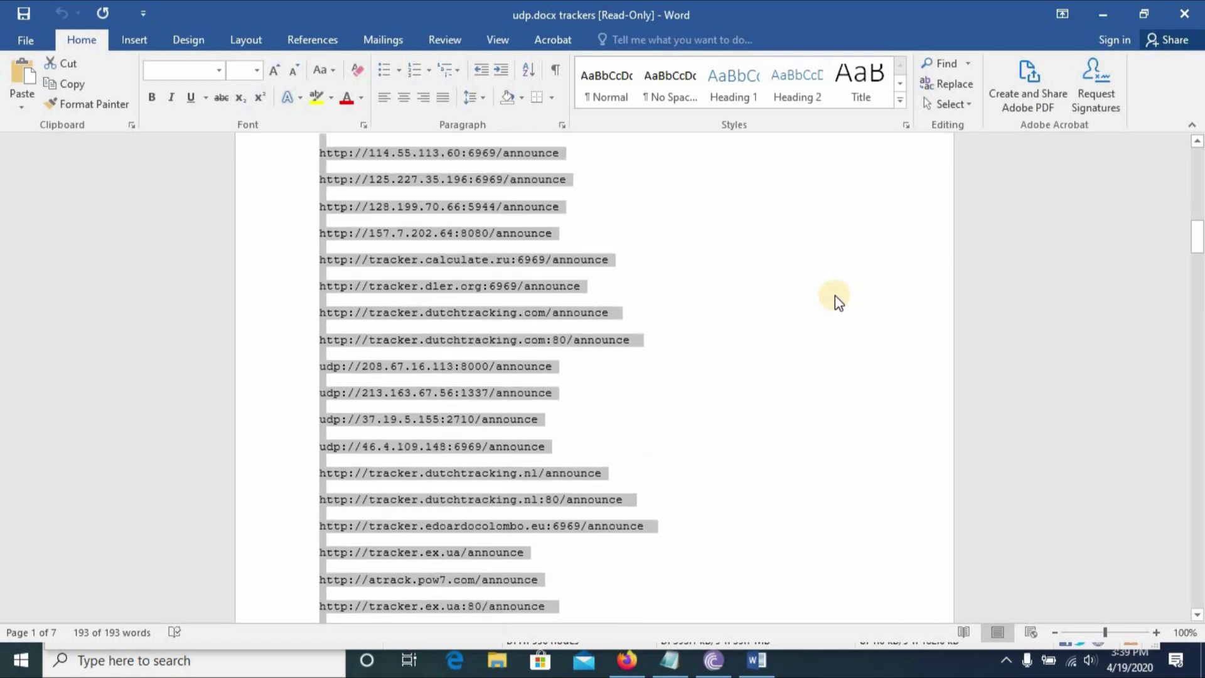
{"action": "scroll", "coordinate": [846, 290], "scroll_direction": "down", "scroll_amount": 5}
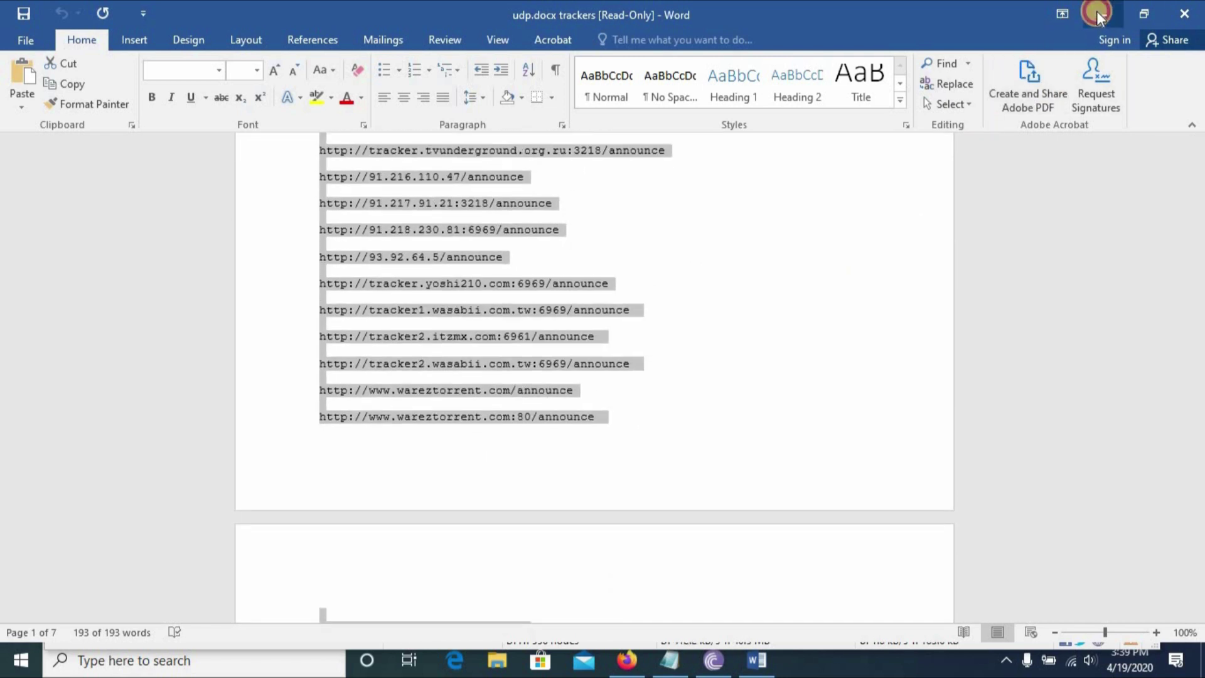
{"action": "left_click", "coordinate": [1102, 14]}
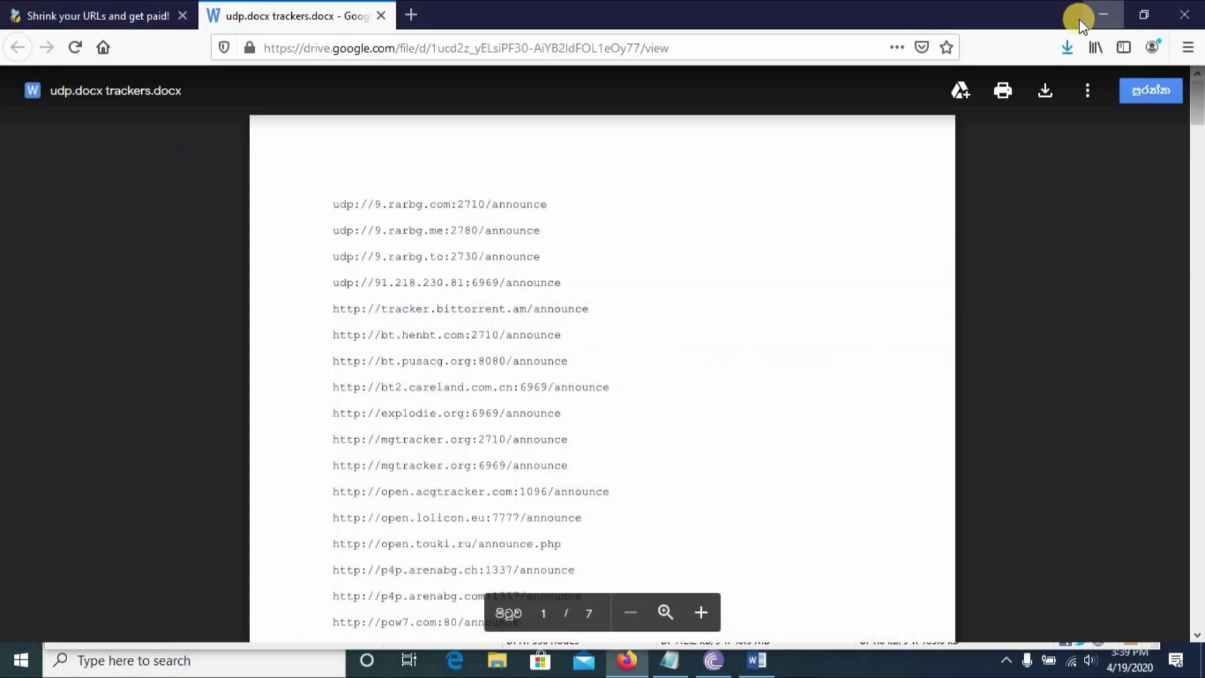
{"action": "left_click", "coordinate": [1184, 14]}
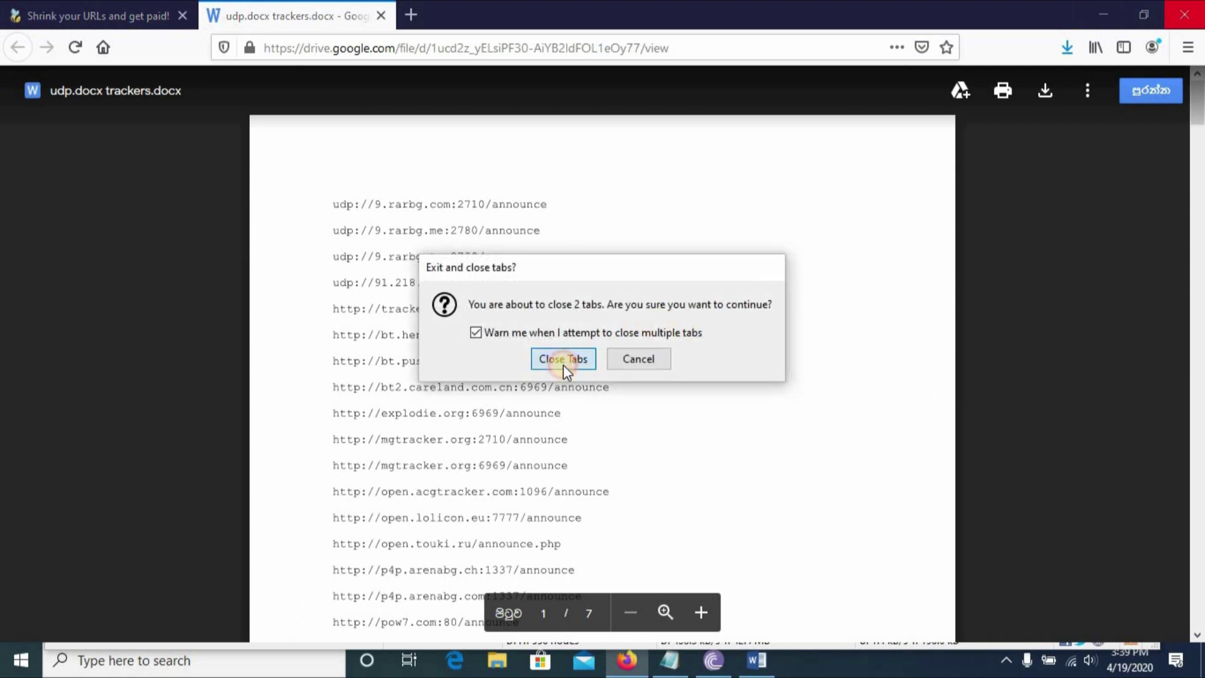
{"action": "left_click", "coordinate": [563, 363]}
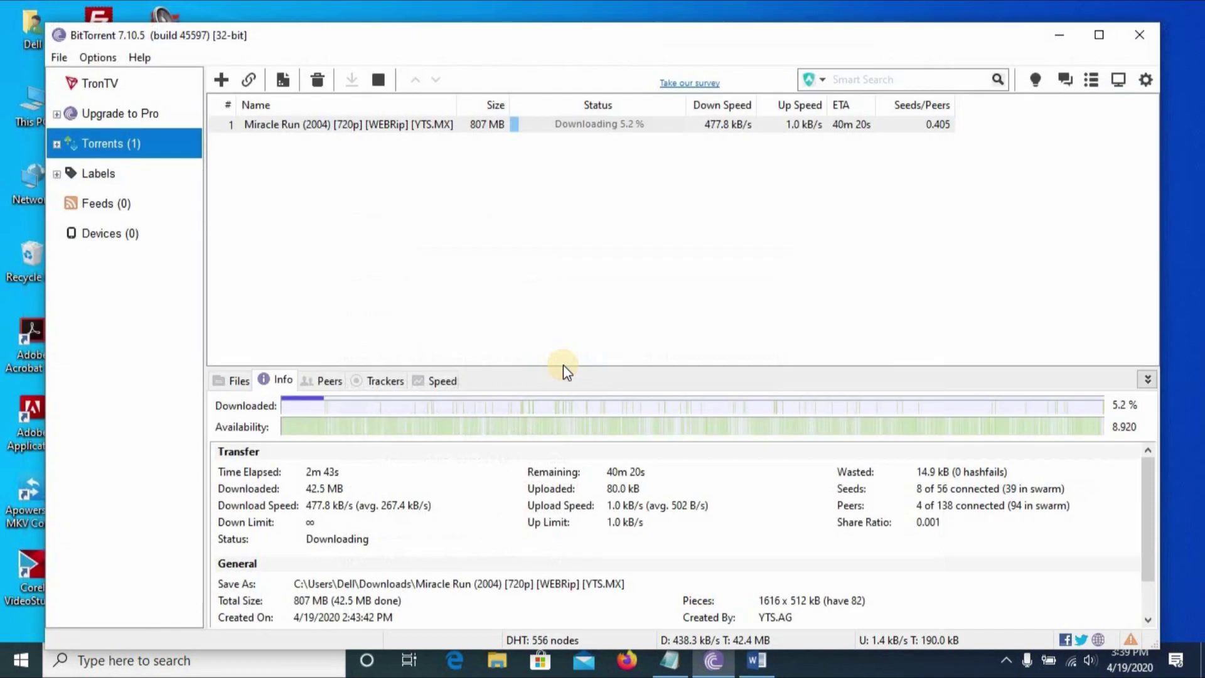
Paste the copied tracker URLs on a new line in Miracle Run's Trackers box and save.
{"action": "right_click", "coordinate": [414, 127]}
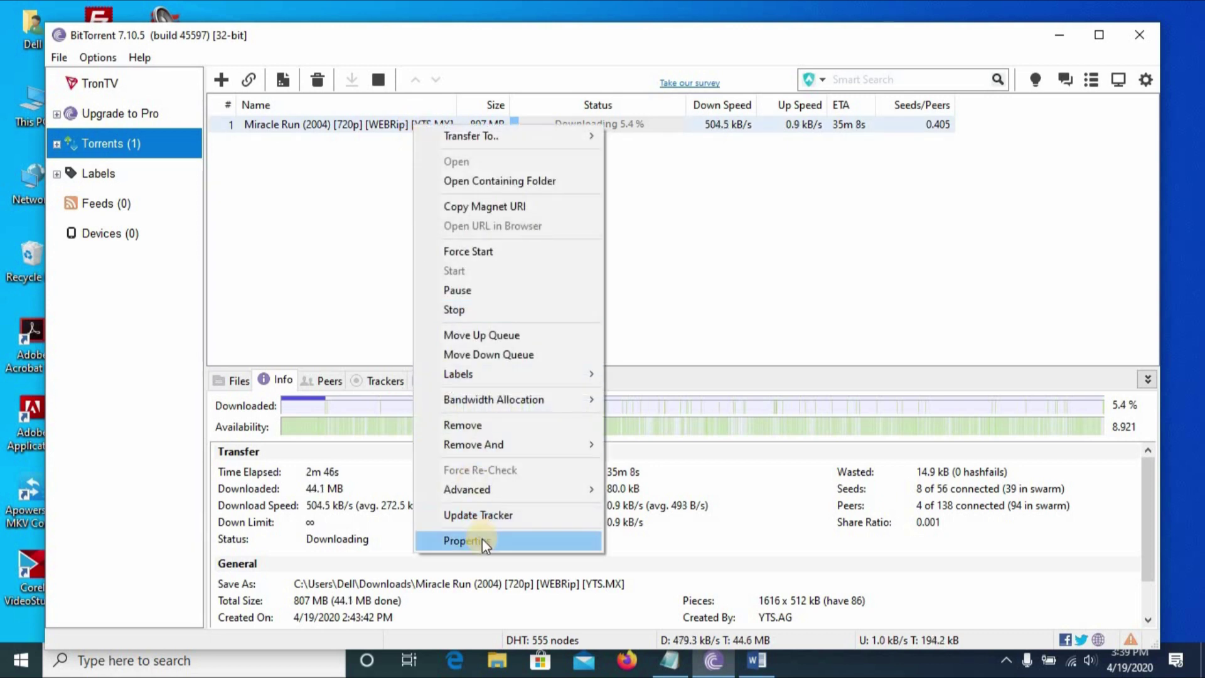
{"action": "left_click", "coordinate": [482, 539]}
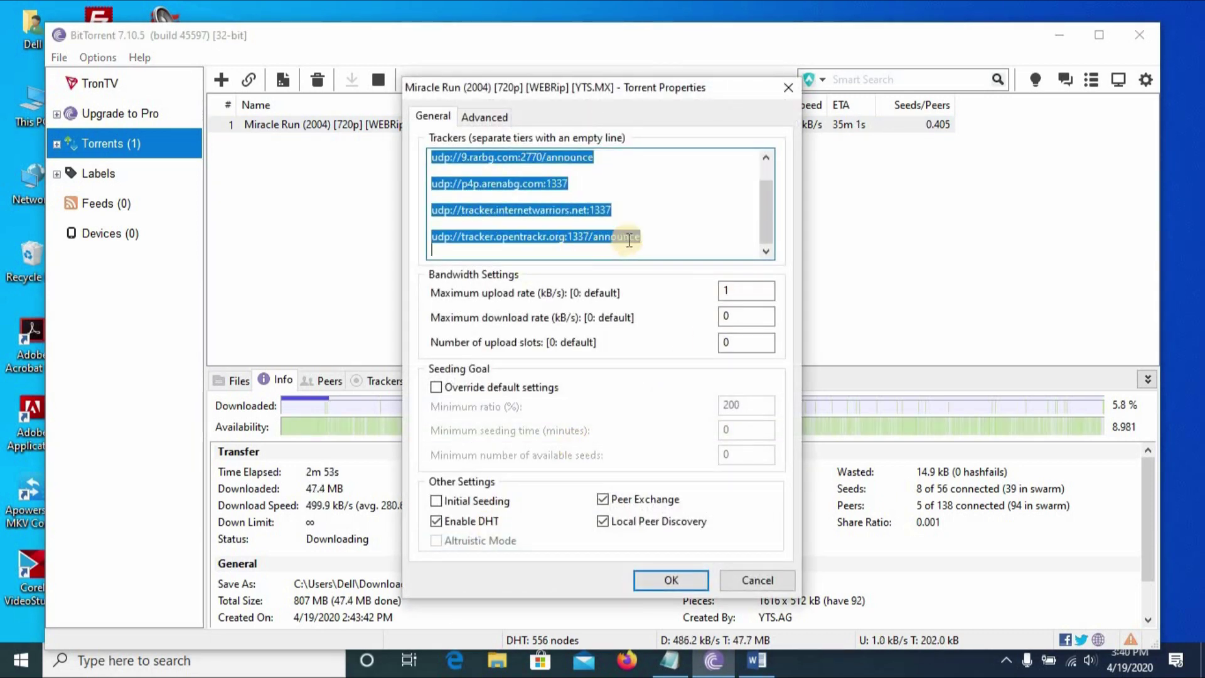
{"action": "left_click", "coordinate": [641, 239]}
{"action": "key", "text": "Return"}
{"action": "key", "text": "Return"}
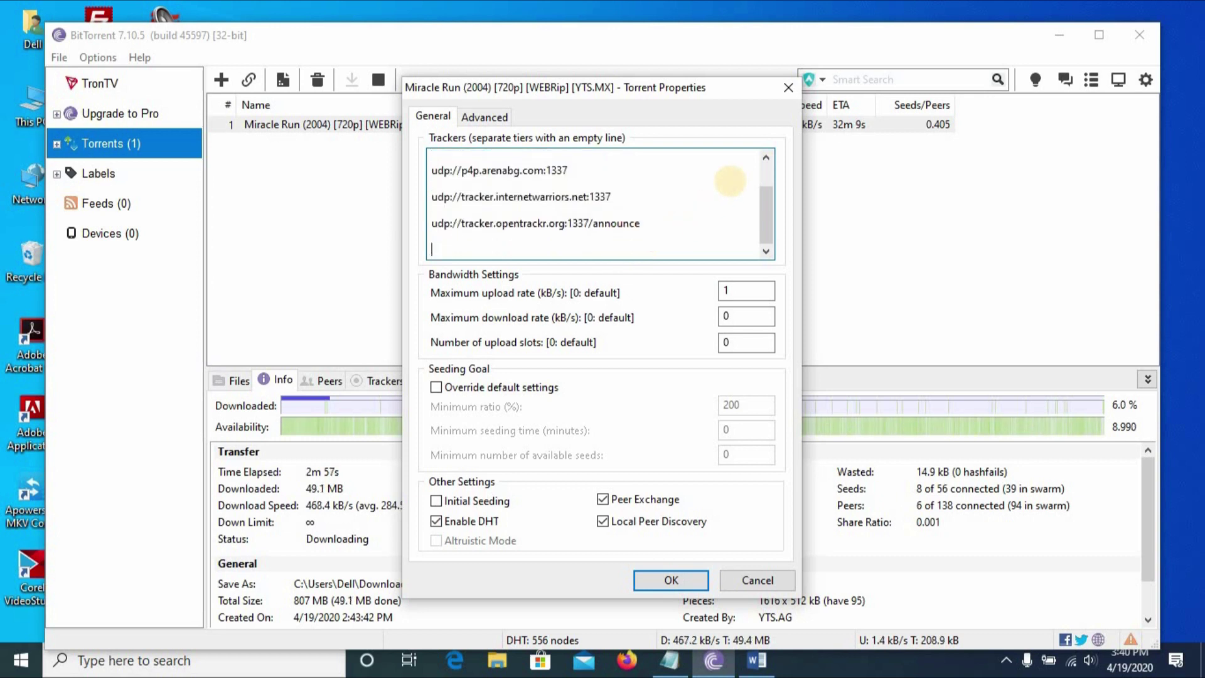
{"action": "right_click", "coordinate": [534, 246]}
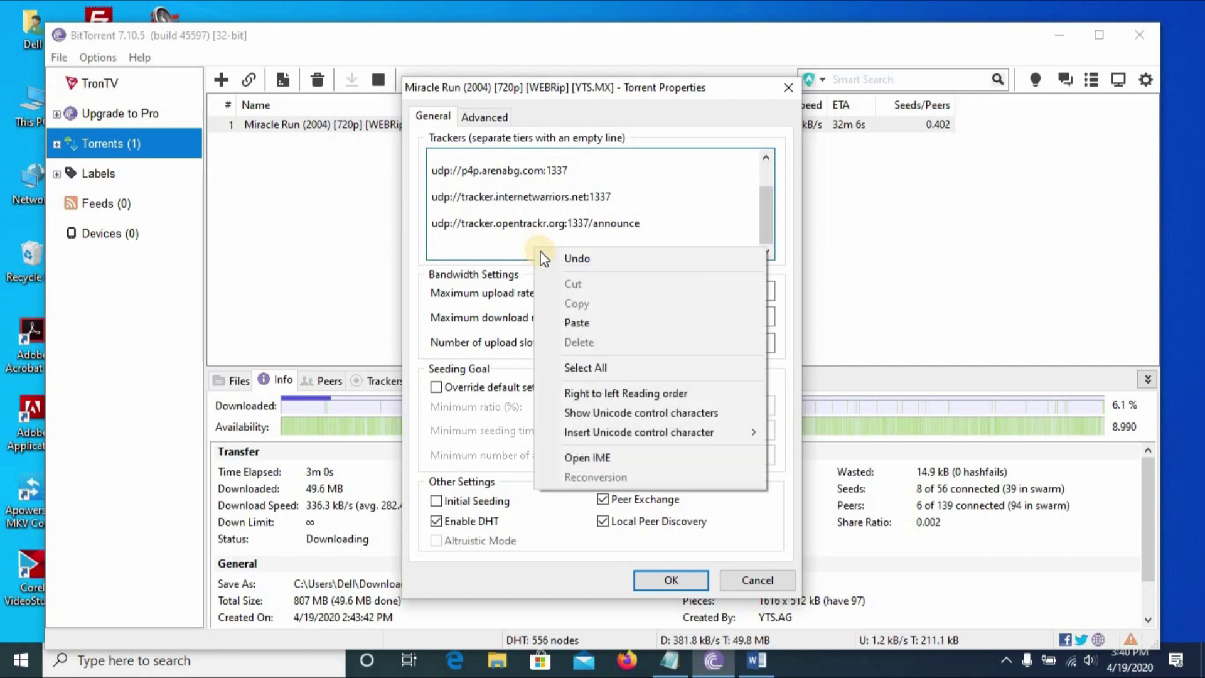
{"action": "left_click", "coordinate": [585, 326]}
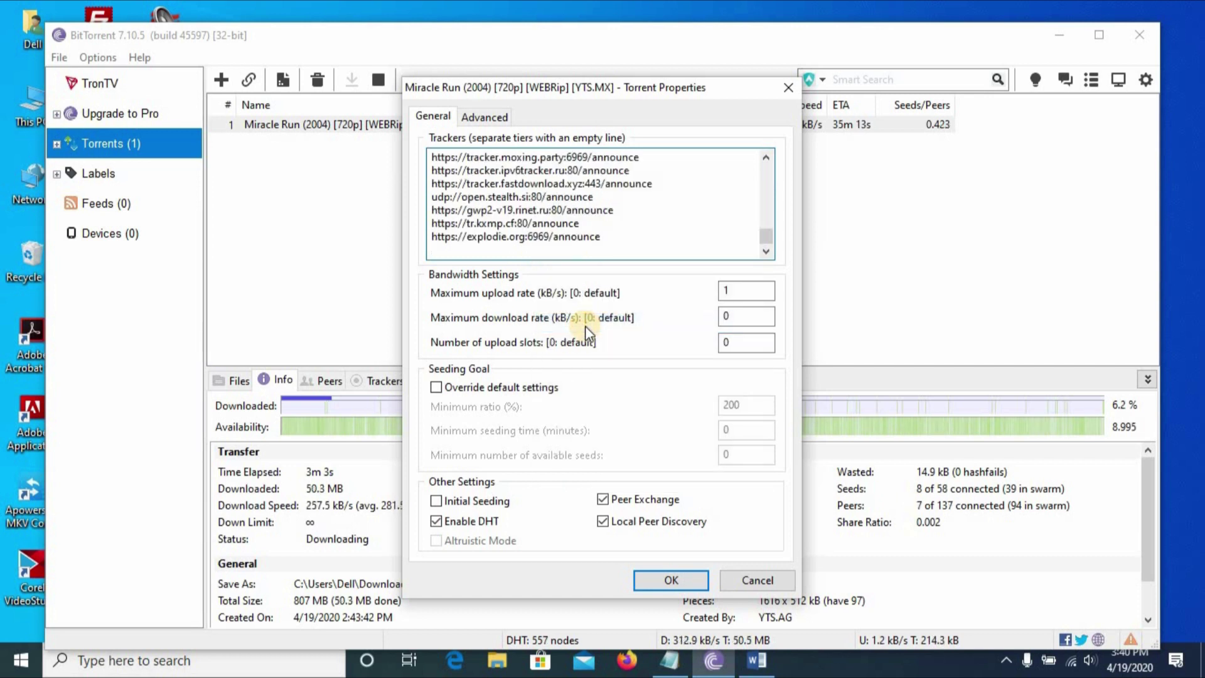
{"action": "scroll", "coordinate": [680, 227], "scroll_direction": "up", "scroll_amount": 10}
{"action": "scroll", "coordinate": [680, 227], "scroll_direction": "up", "scroll_amount": 10}
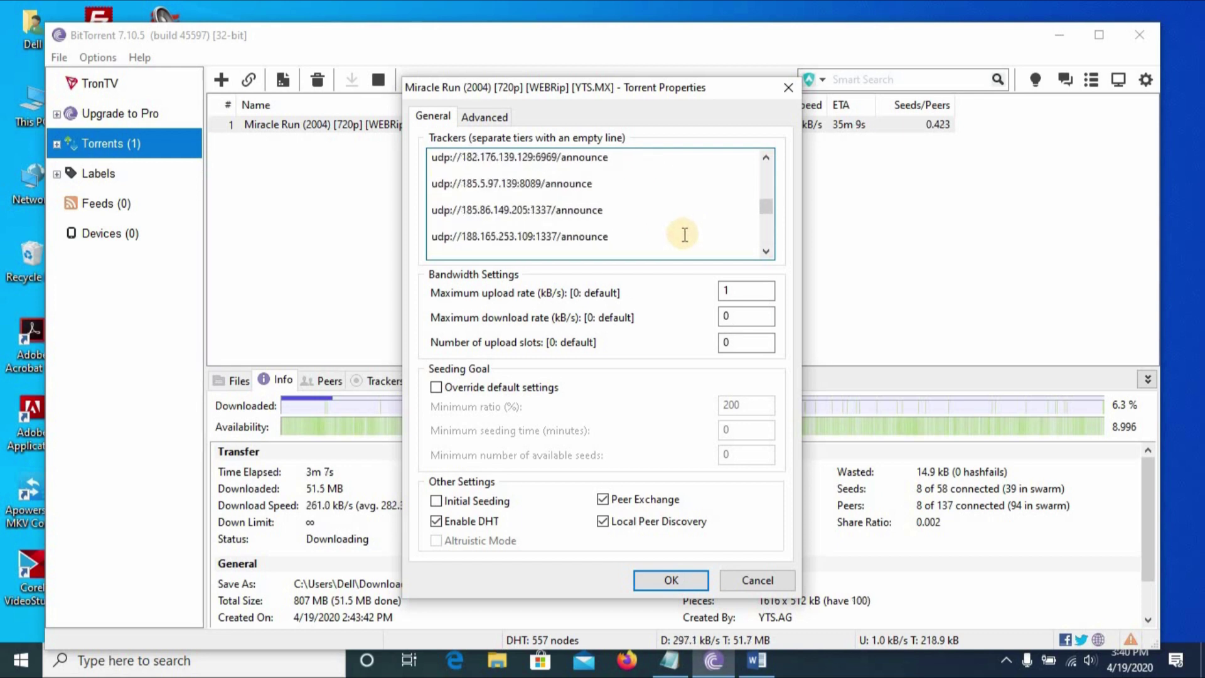
{"action": "scroll", "coordinate": [684, 234], "scroll_direction": "up", "scroll_amount": 5}
{"action": "left_click", "coordinate": [668, 572]}
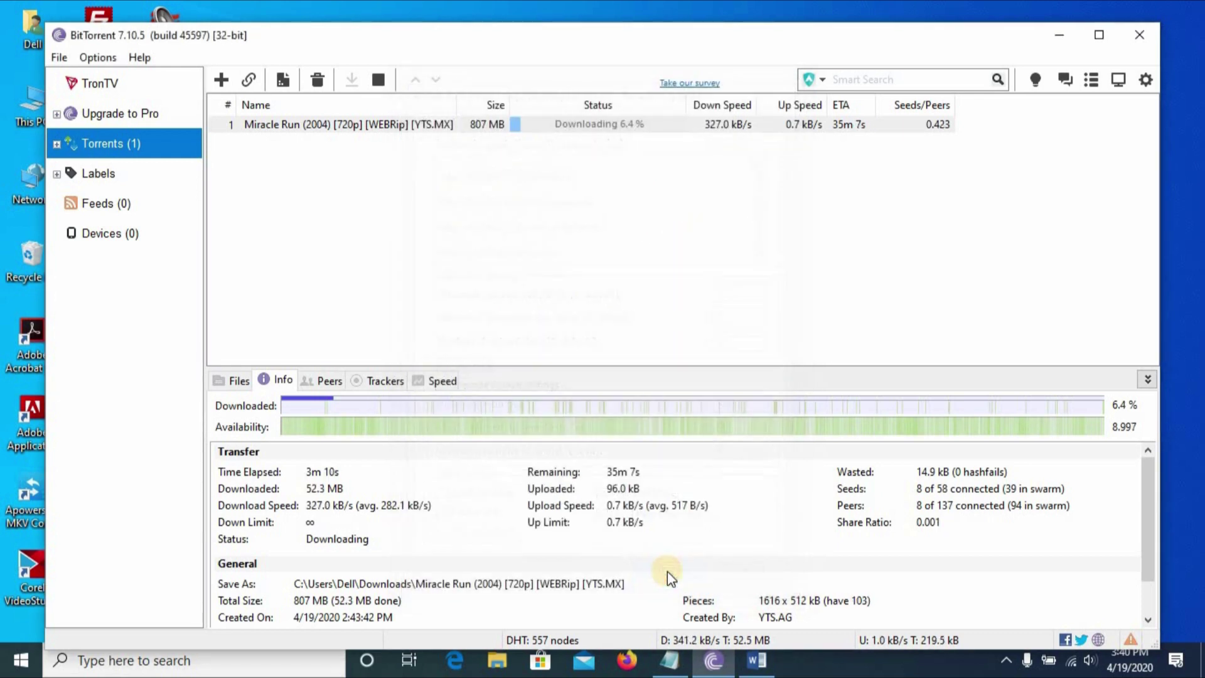
Reset the Miracle Run torrent's peer bans via Advanced, then force a tracker update.
{"action": "right_click", "coordinate": [455, 129]}
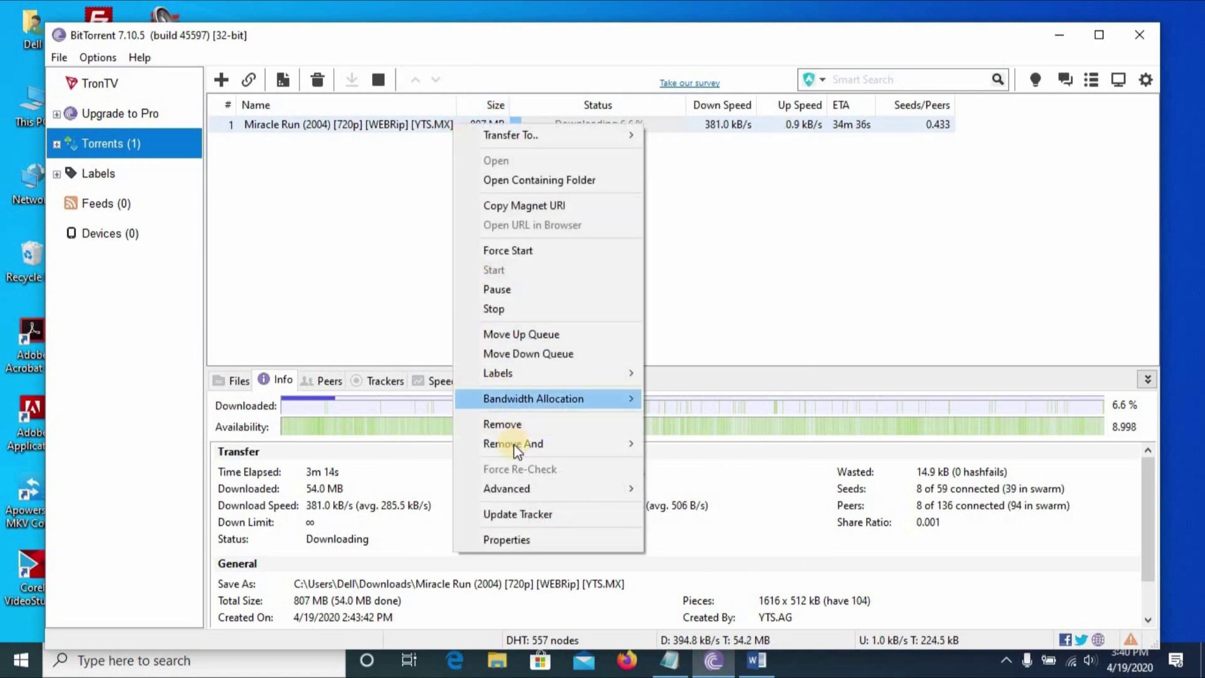
{"action": "mouse_move", "coordinate": [526, 493]}
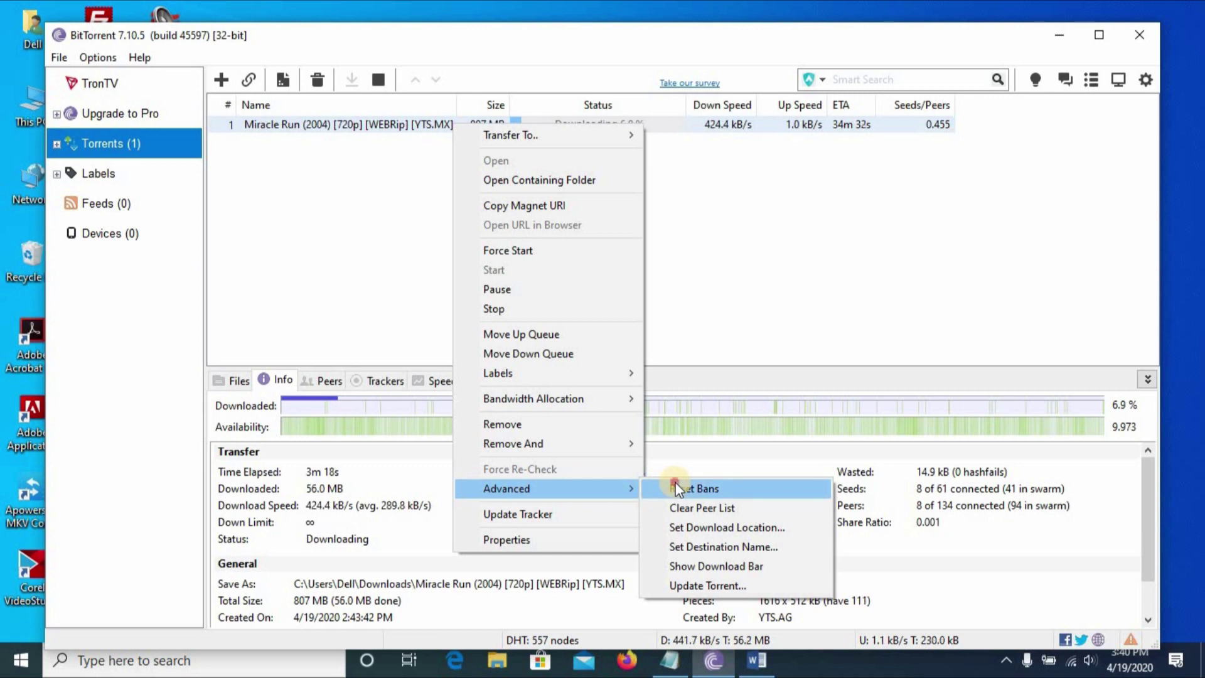
{"action": "left_click", "coordinate": [678, 489]}
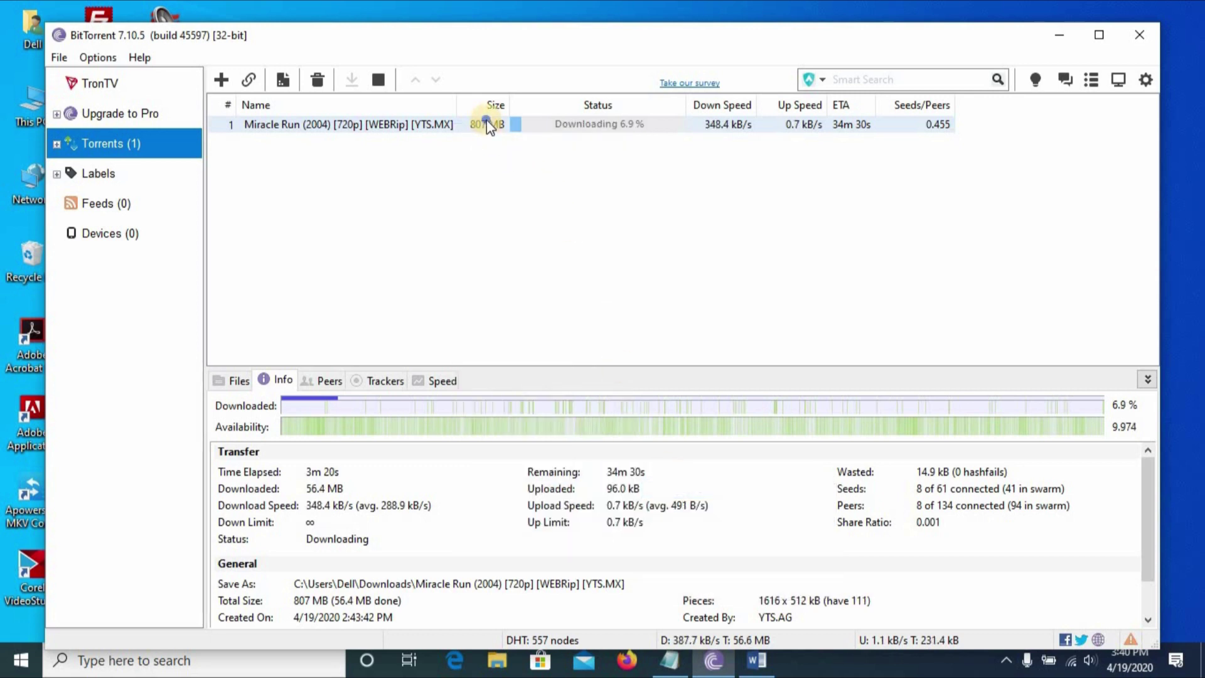
{"action": "right_click", "coordinate": [487, 119]}
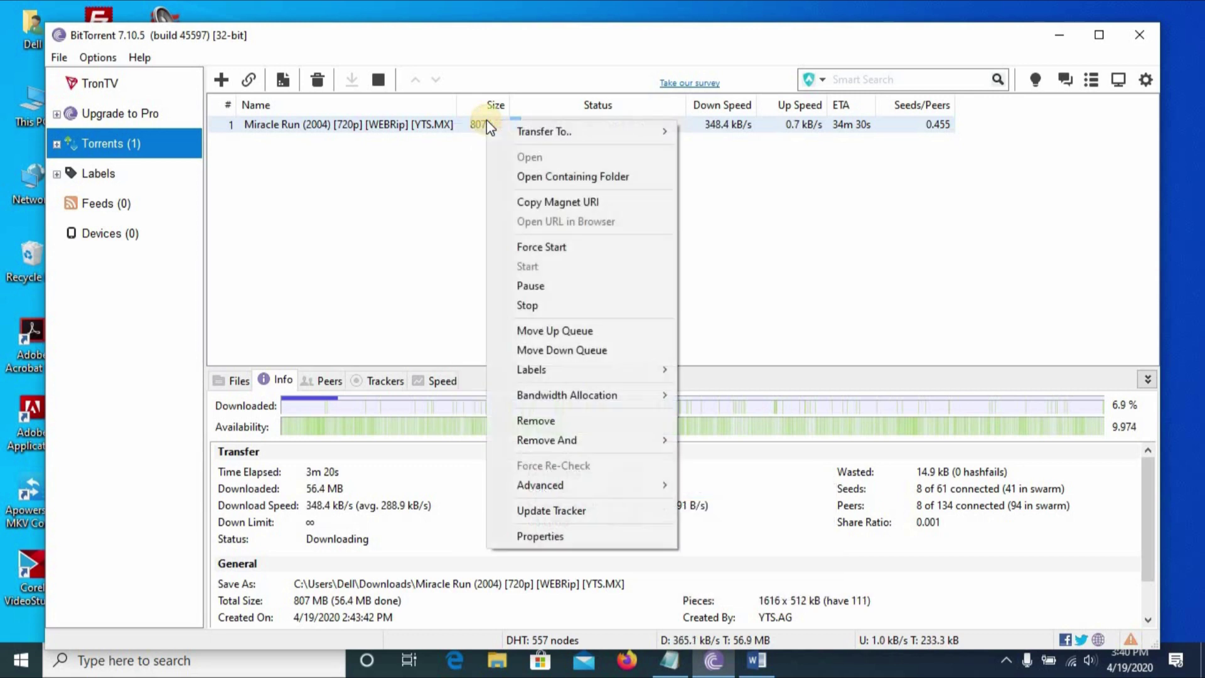
{"action": "left_click", "coordinate": [568, 505]}
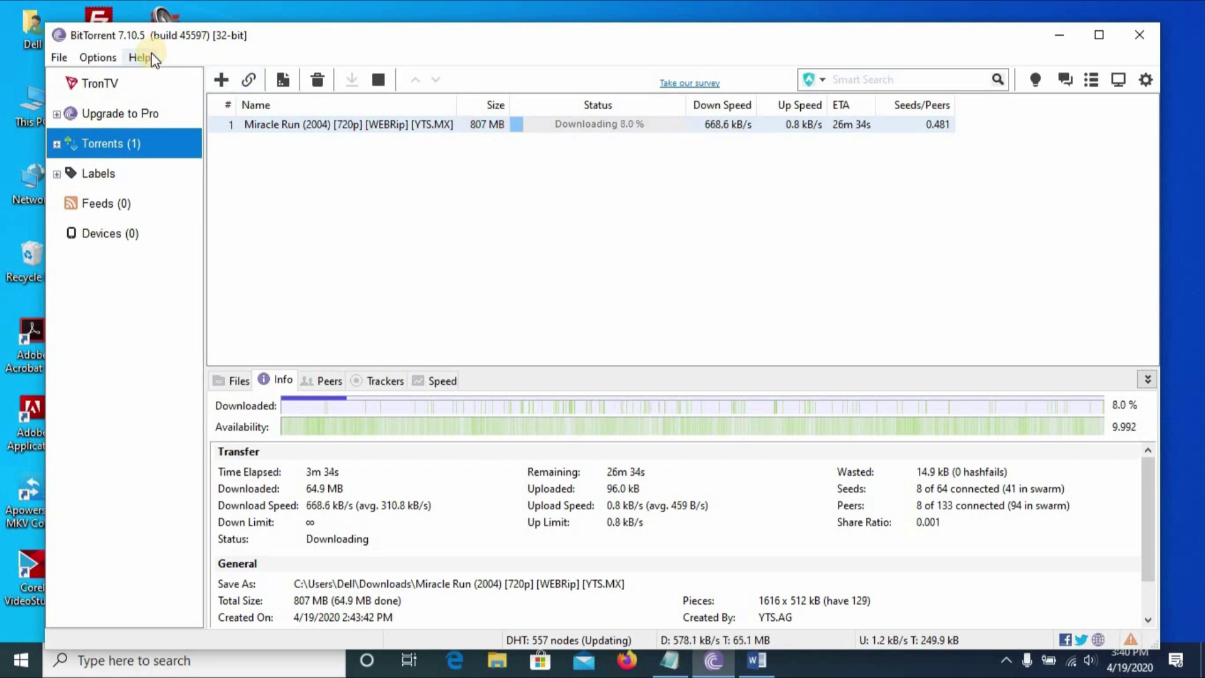
{"action": "left_click", "coordinate": [106, 58]}
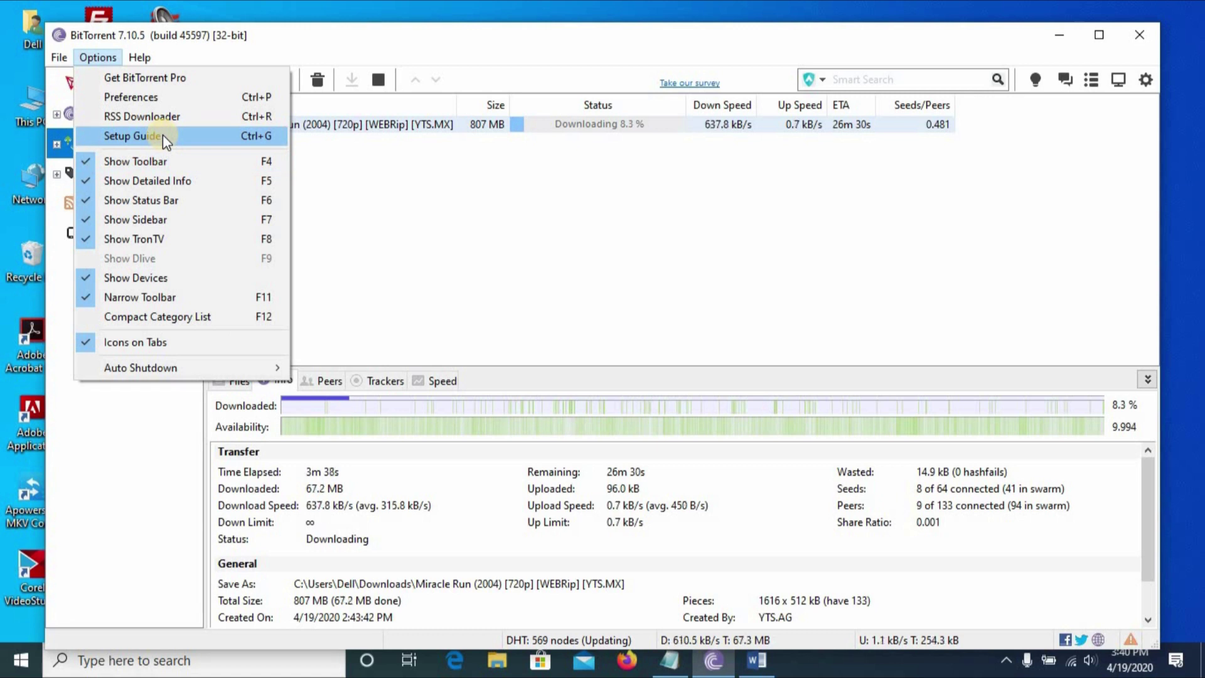
{"action": "left_click", "coordinate": [162, 97]}
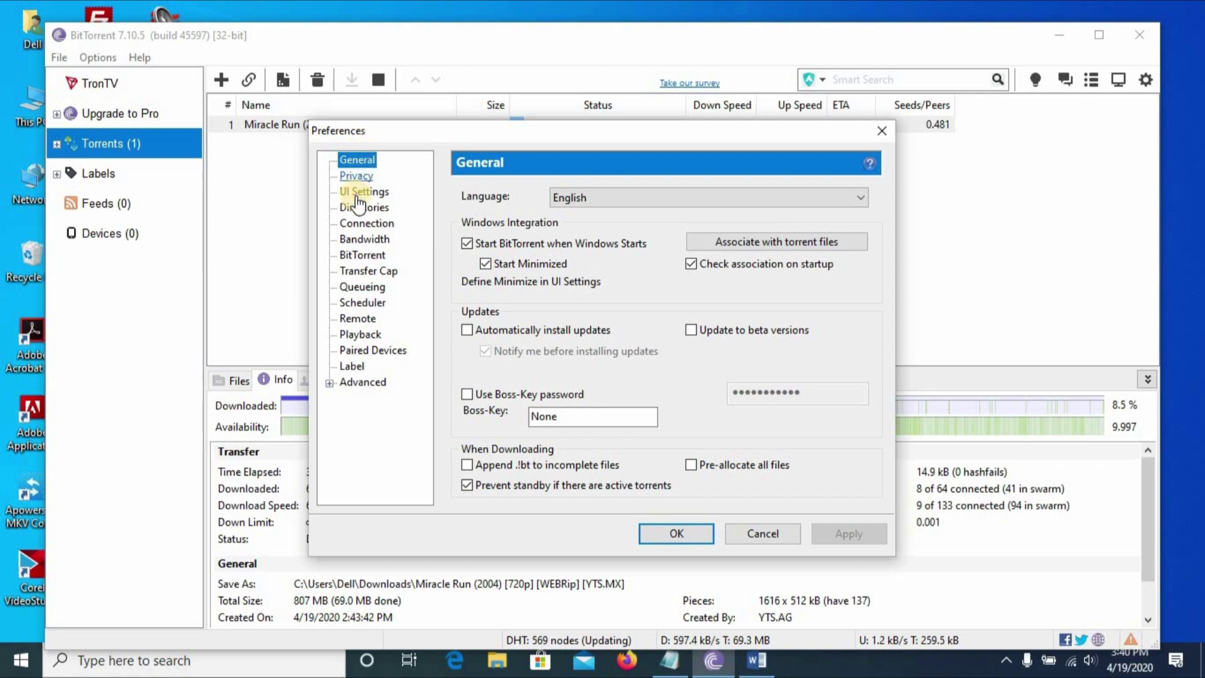
{"action": "left_click", "coordinate": [362, 240]}
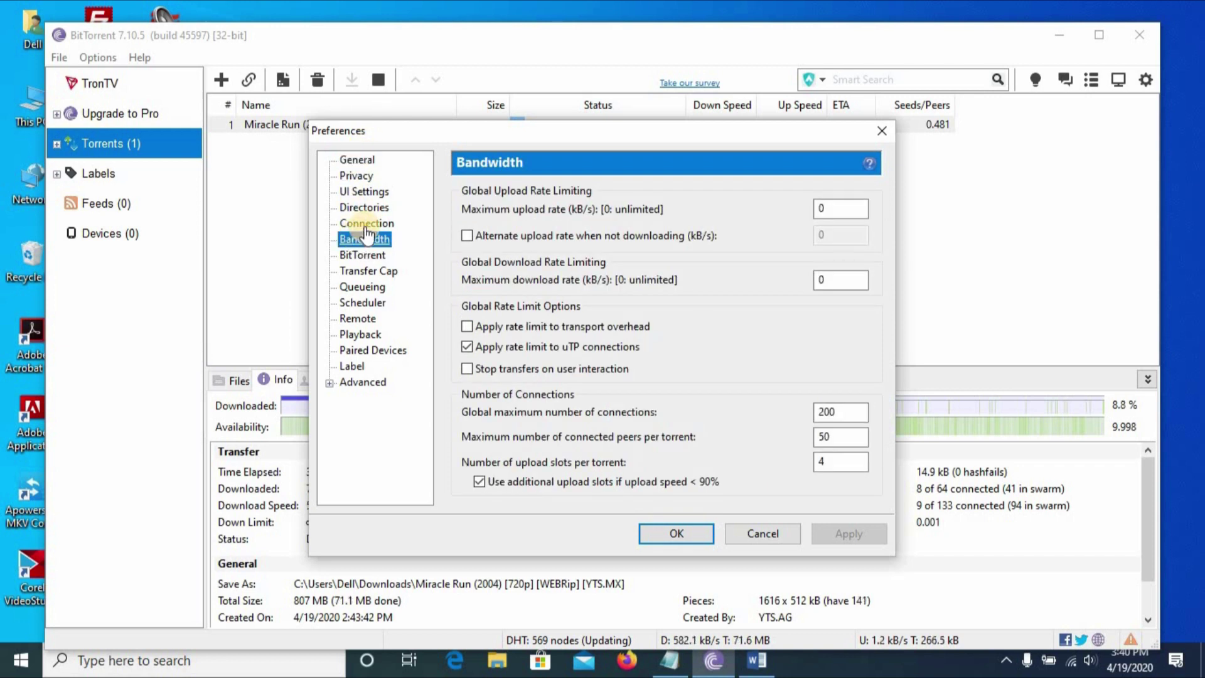
{"action": "left_click", "coordinate": [369, 193]}
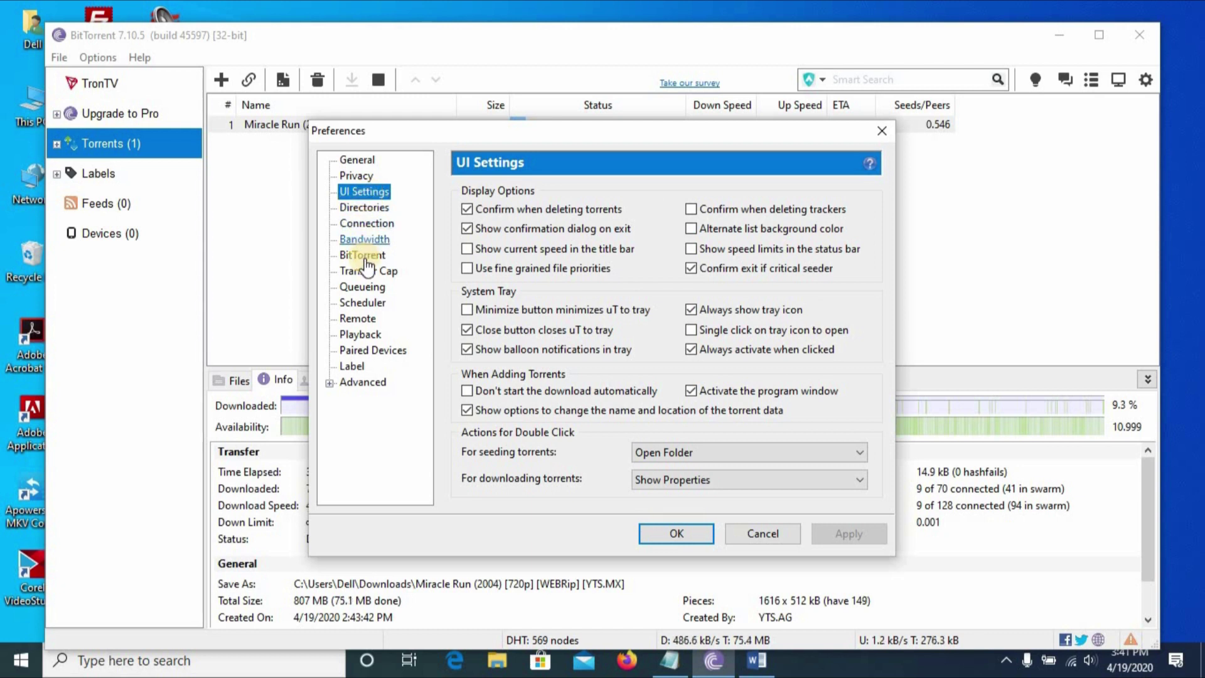
{"action": "left_click", "coordinate": [375, 165]}
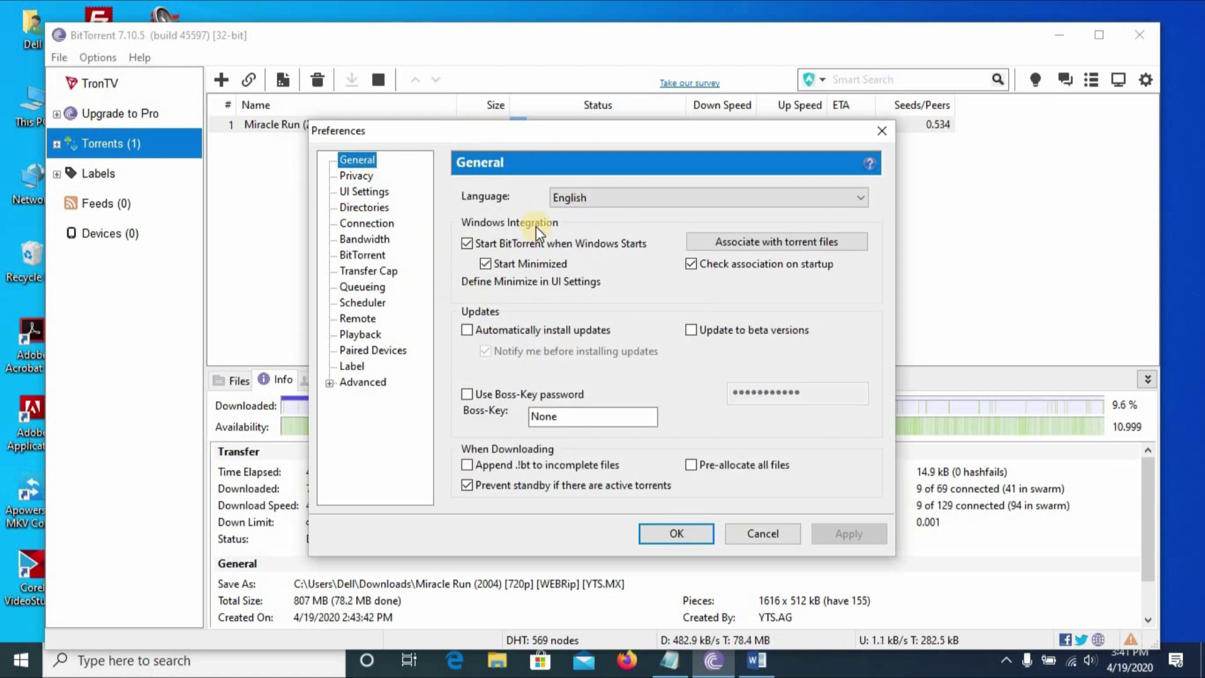
{"action": "left_click", "coordinate": [688, 533]}
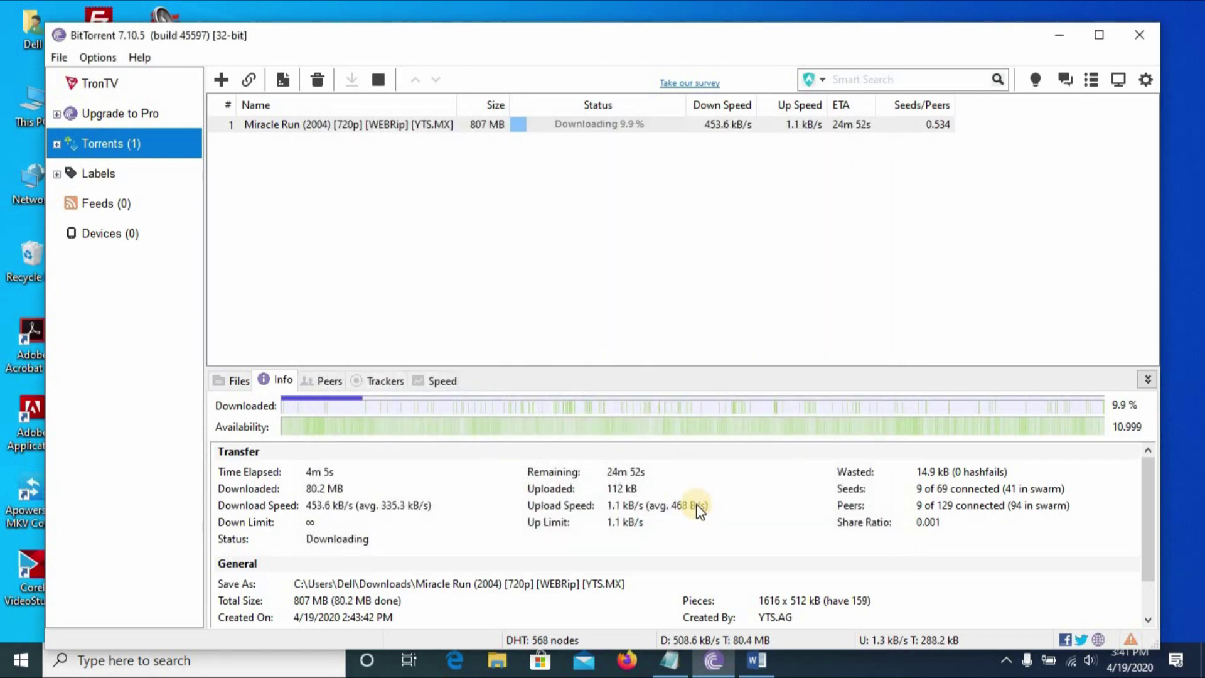
Look at the RSS Downloader from the Options menu, close it, and reopen Options.
{"action": "left_click", "coordinate": [97, 57]}
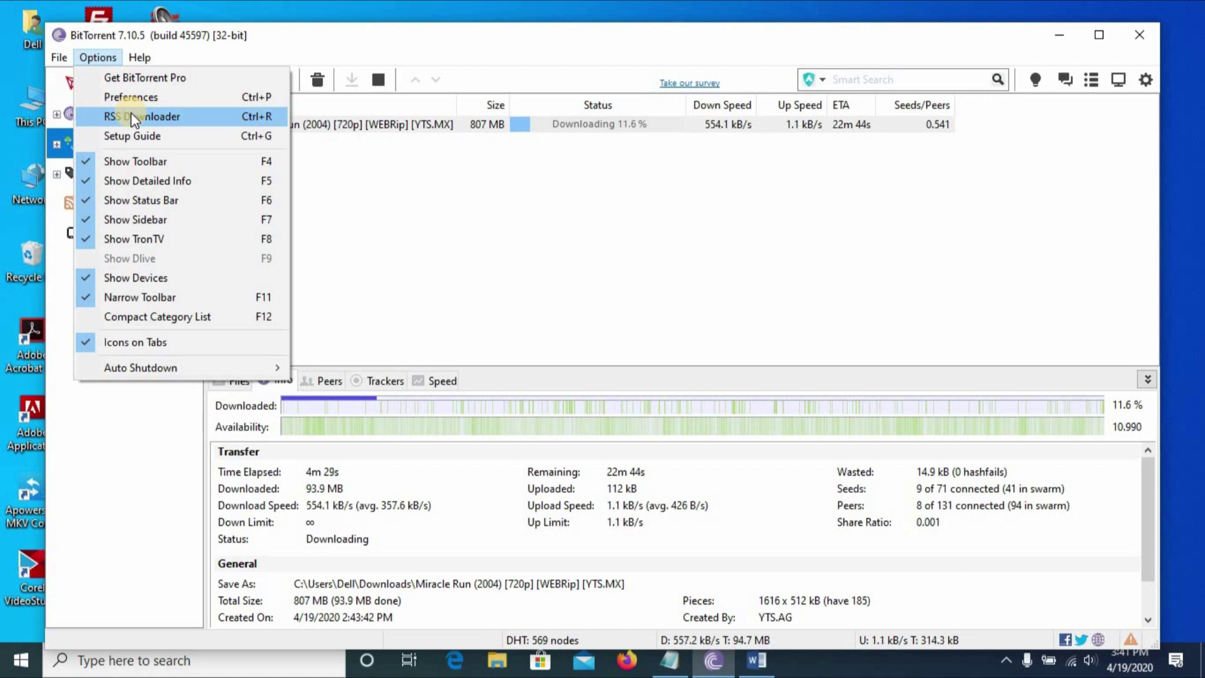
{"action": "left_click", "coordinate": [134, 117]}
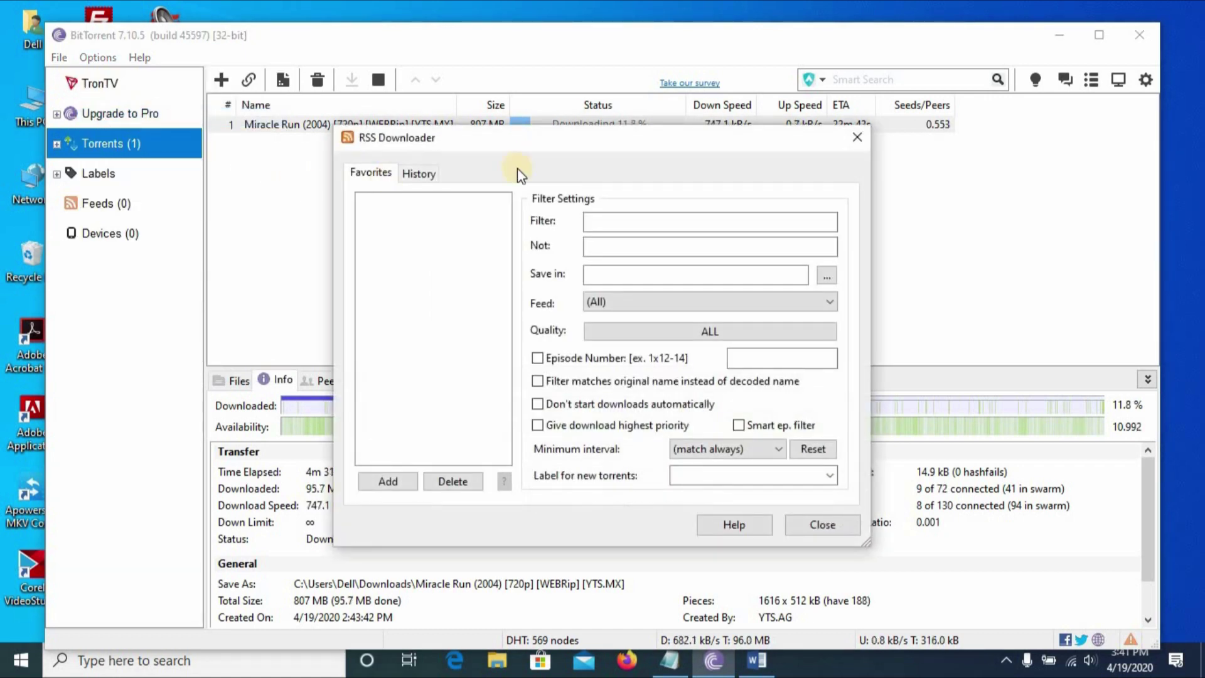
{"action": "left_click", "coordinate": [858, 137]}
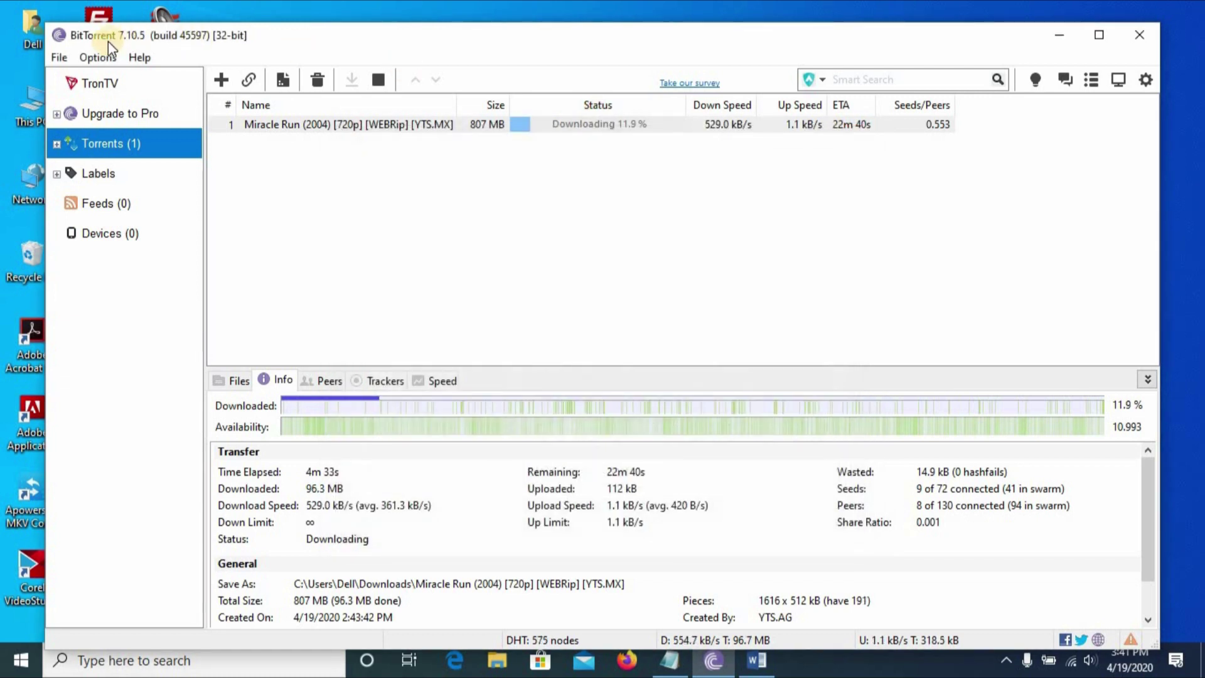
{"action": "left_click", "coordinate": [97, 60]}
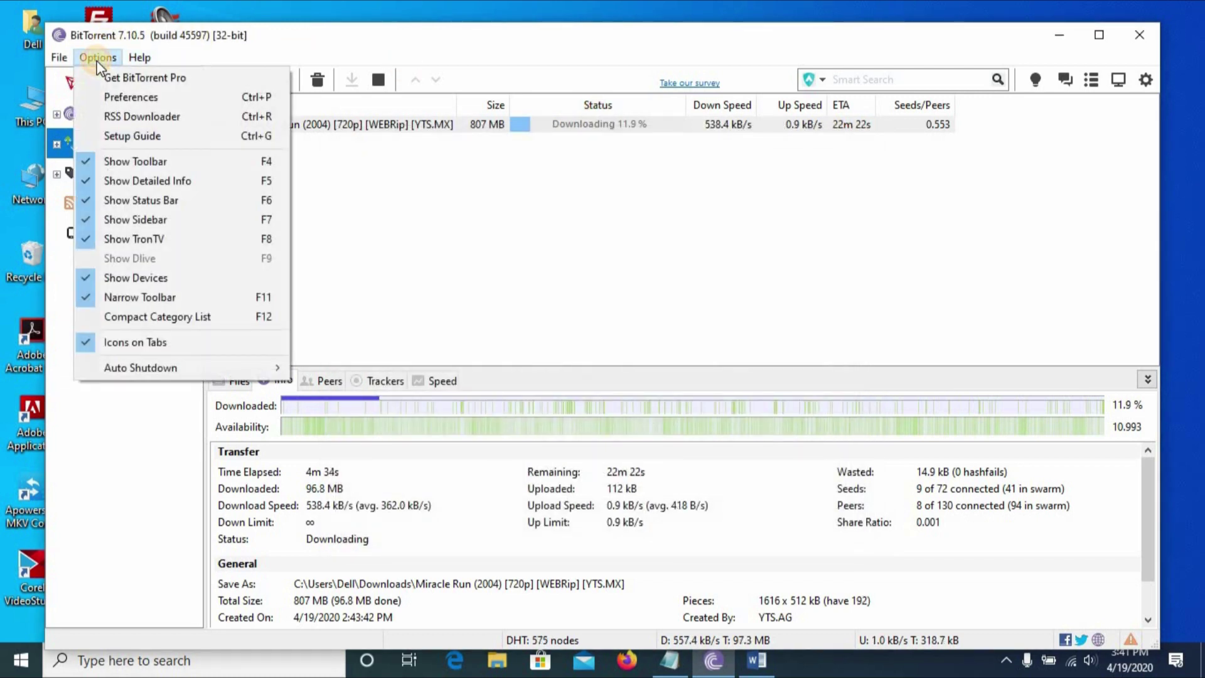
Browse the Transfer Cap, General, Privacy, UI Settings, Bandwidth and BitTorrent preference pages, then click OK.
{"action": "left_click", "coordinate": [161, 96]}
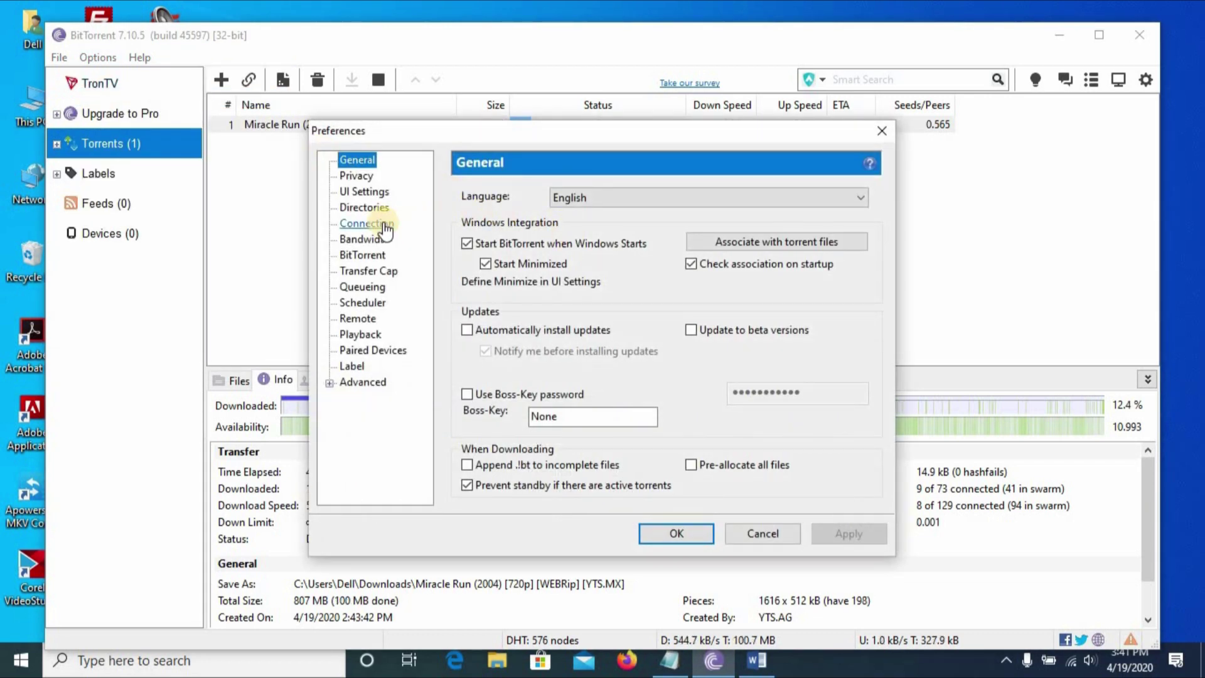
{"action": "left_click", "coordinate": [381, 274]}
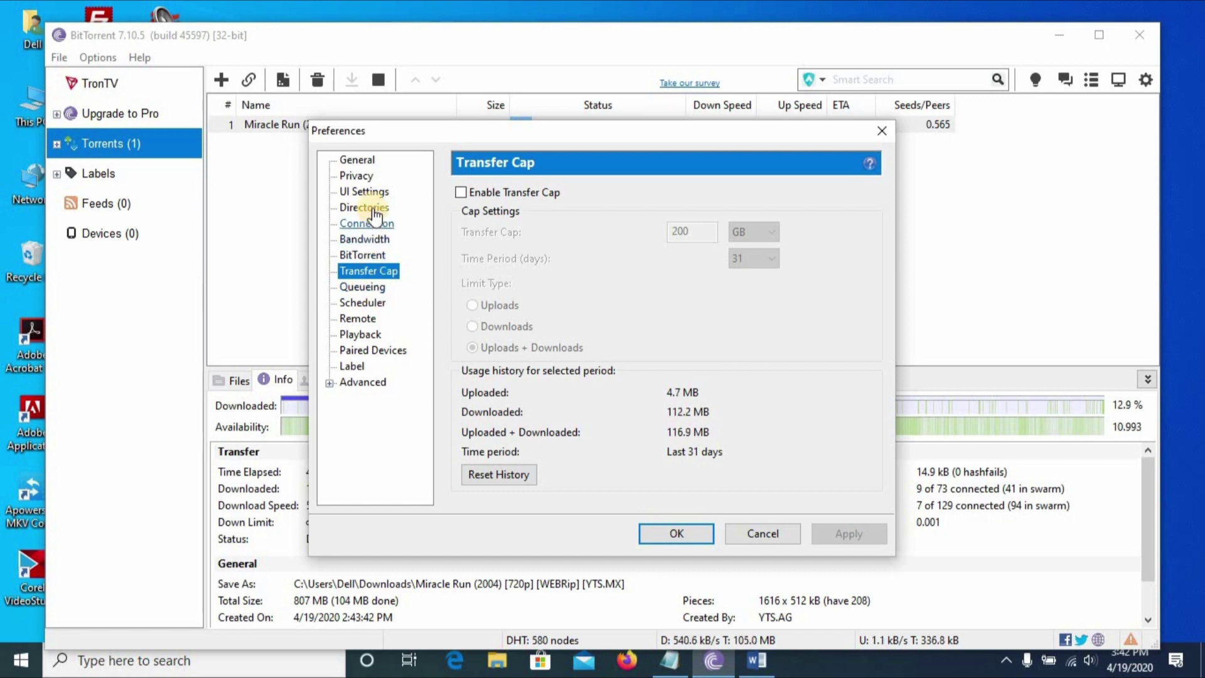
{"action": "left_click", "coordinate": [356, 161]}
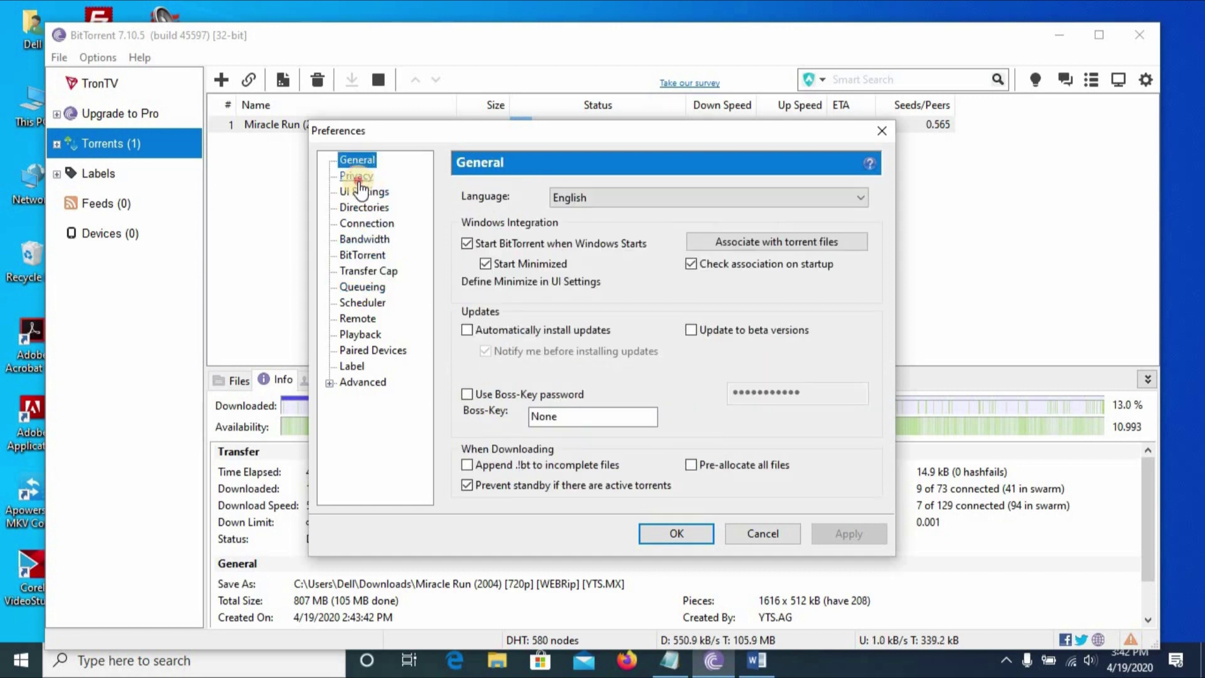
{"action": "left_click", "coordinate": [358, 178]}
{"action": "left_click", "coordinate": [361, 192]}
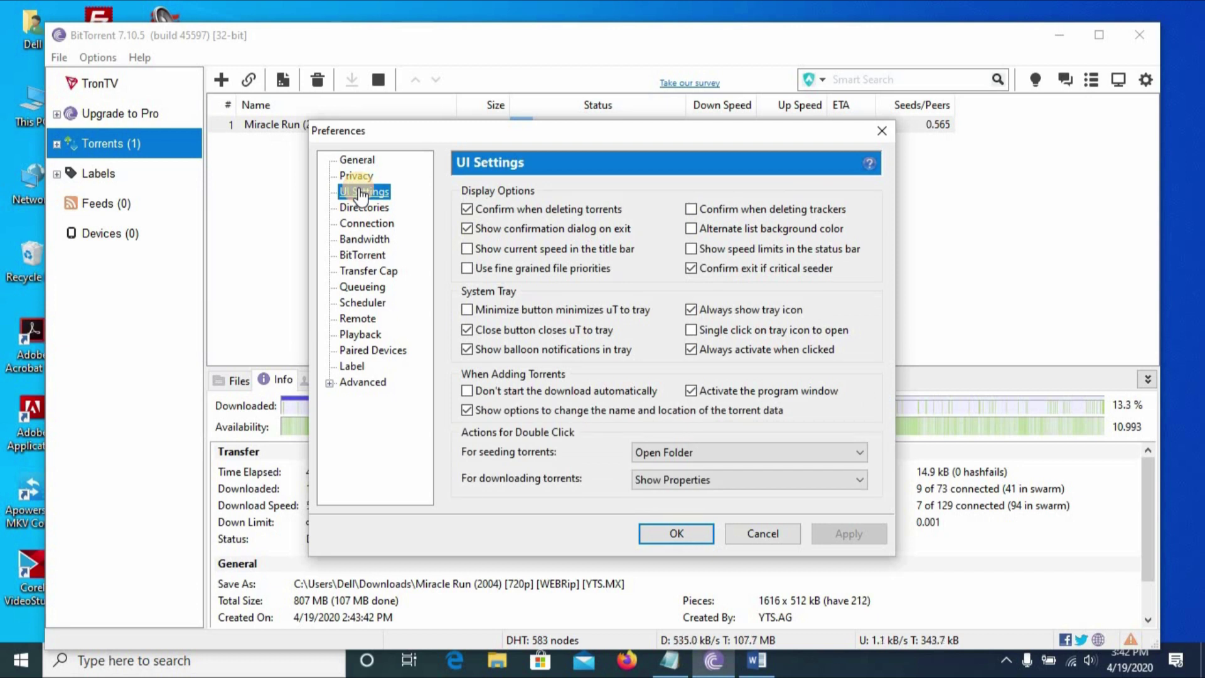
{"action": "left_click", "coordinate": [362, 241]}
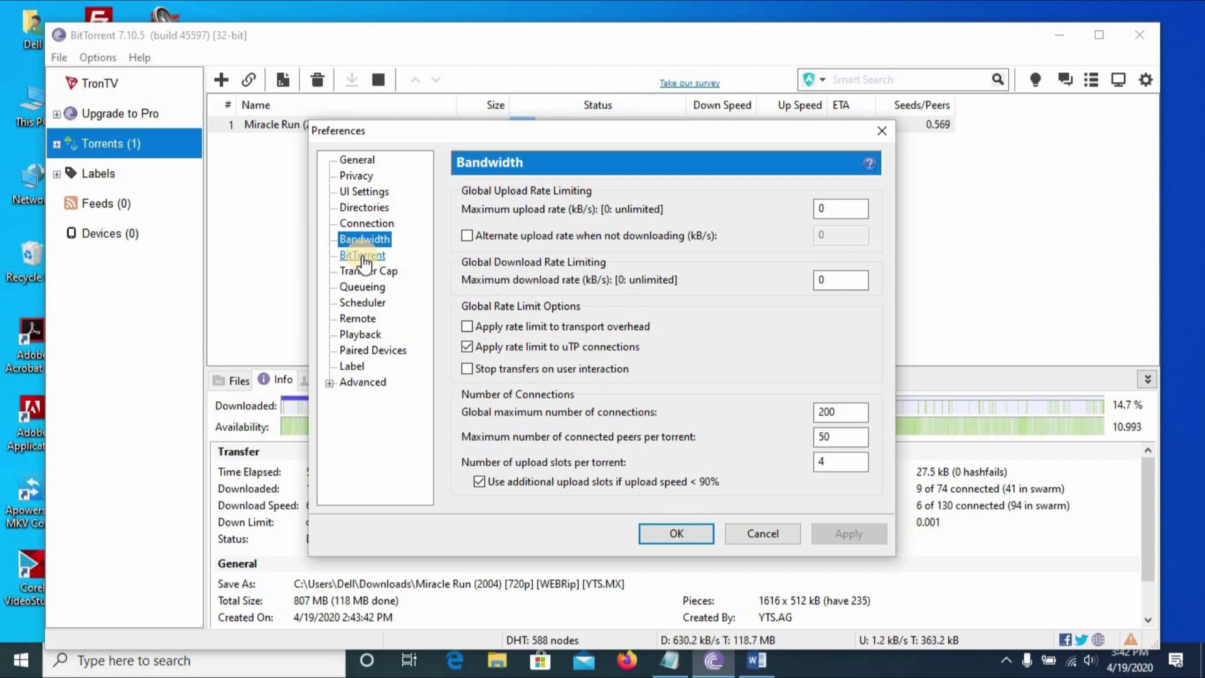
{"action": "left_click", "coordinate": [363, 256]}
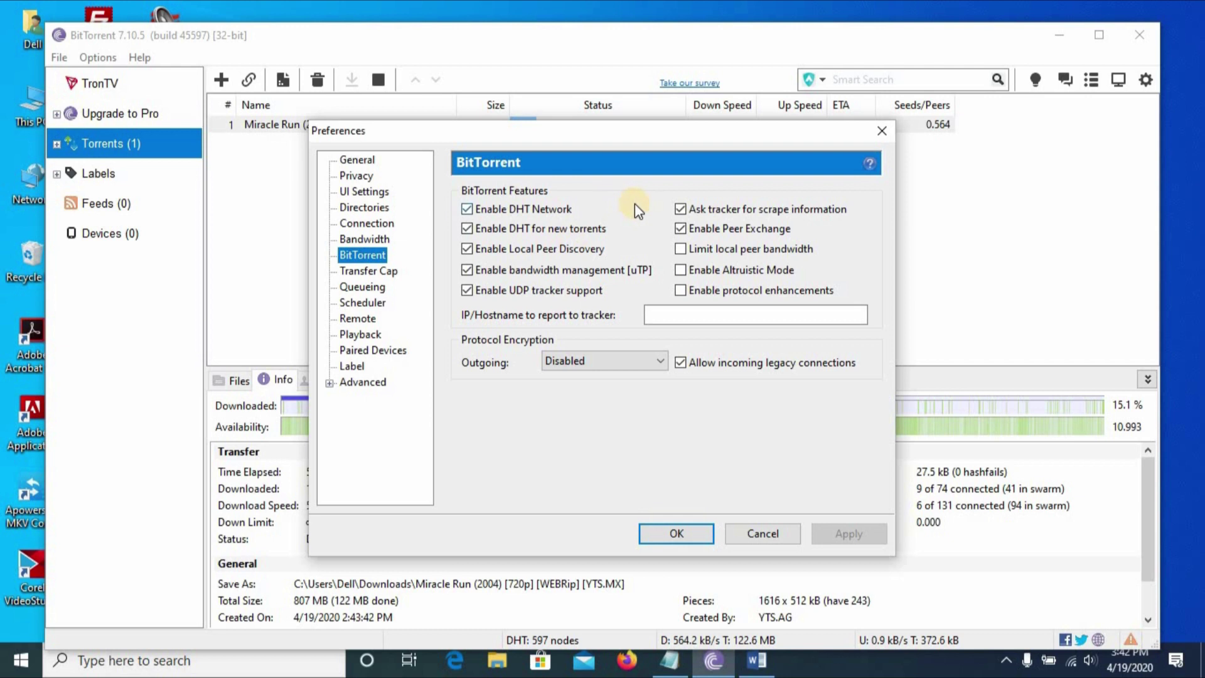
{"action": "left_click", "coordinate": [658, 537]}
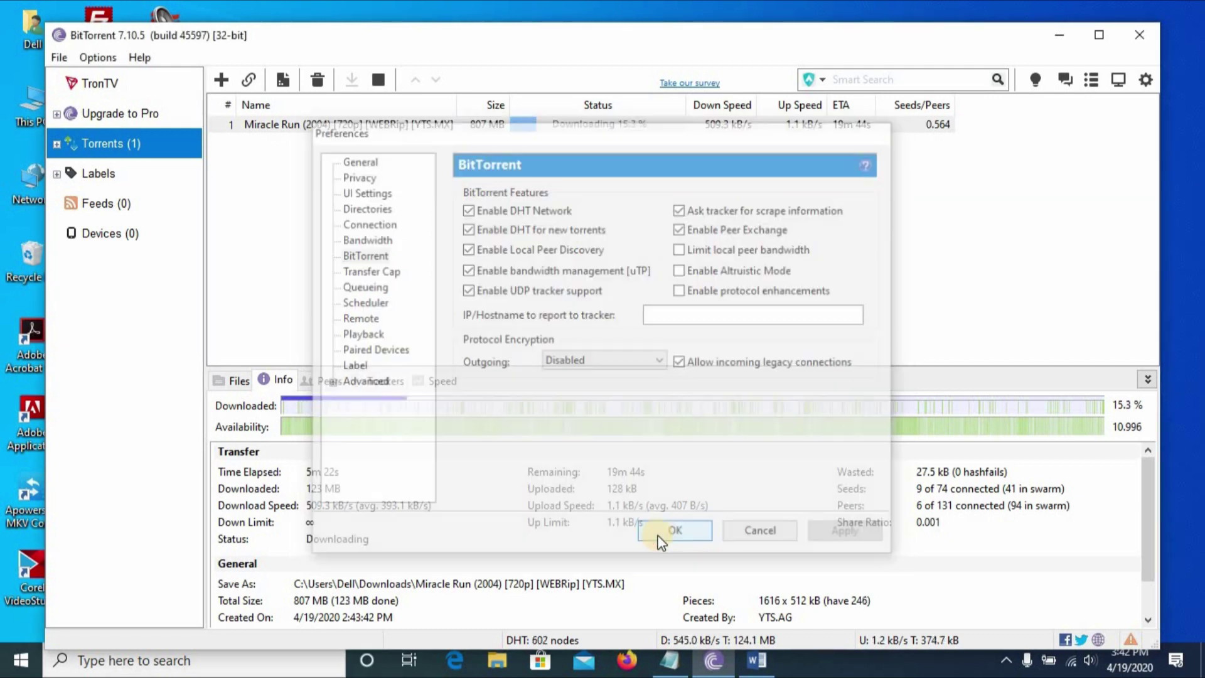